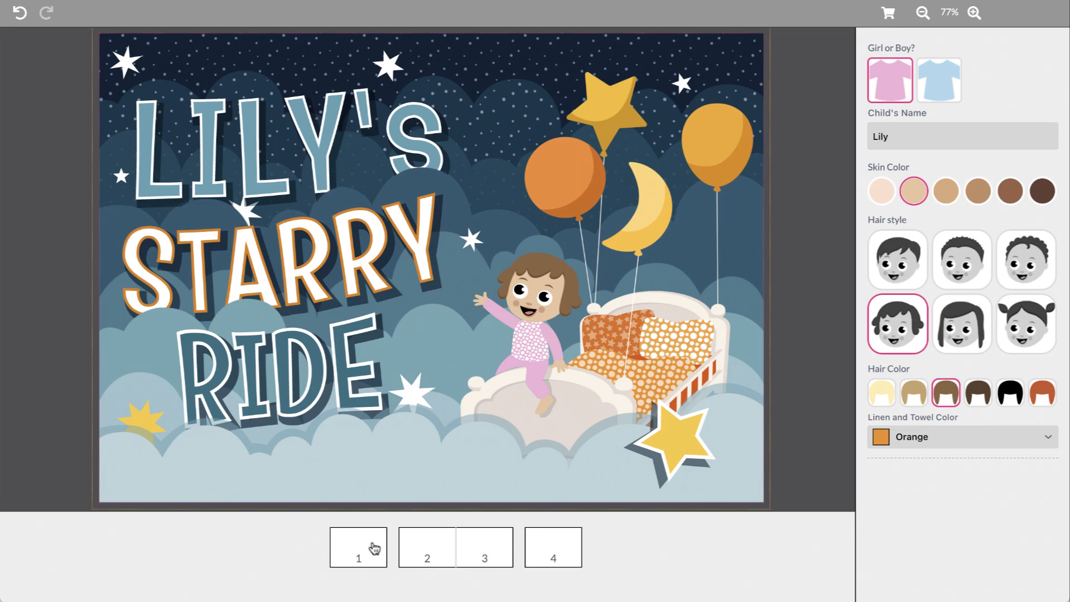
# - Preview the book's cover and the spread of pages 2 and 3, and return to the cover
pyautogui.click(374, 550)
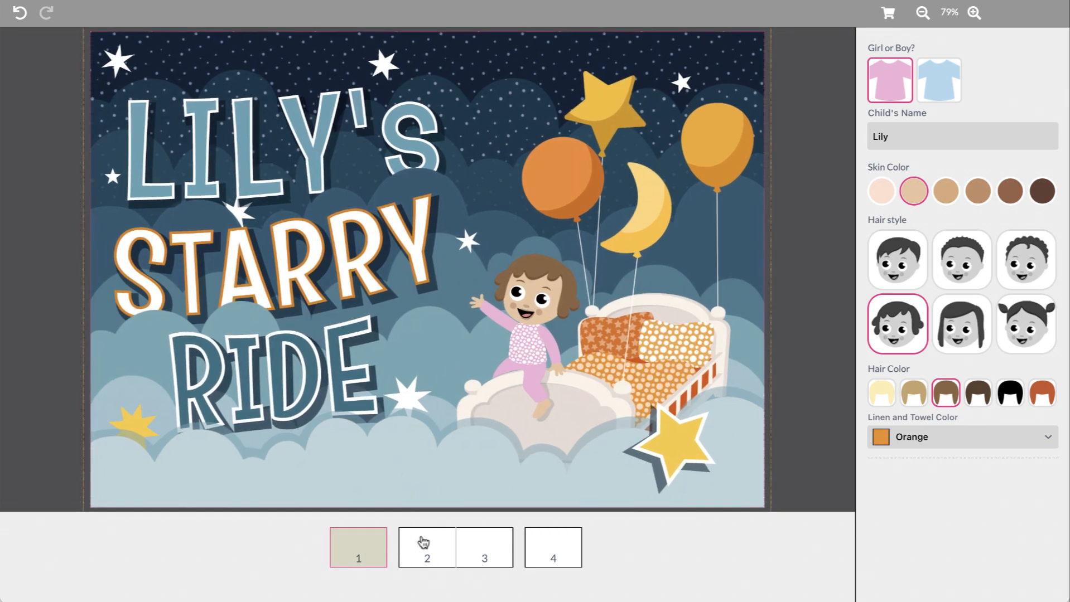
pyautogui.click(422, 542)
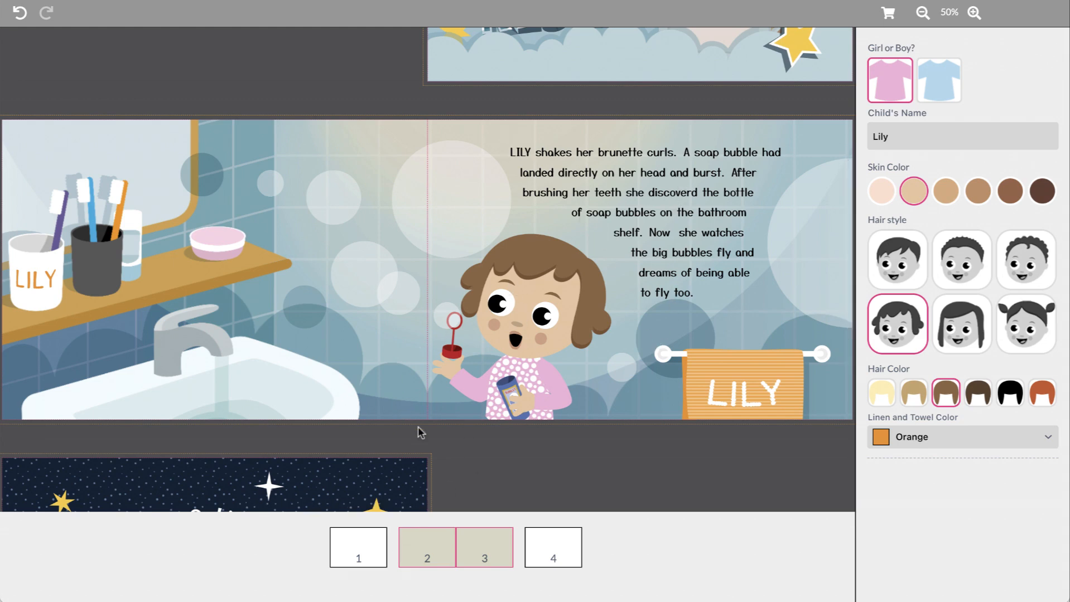
pyautogui.click(355, 555)
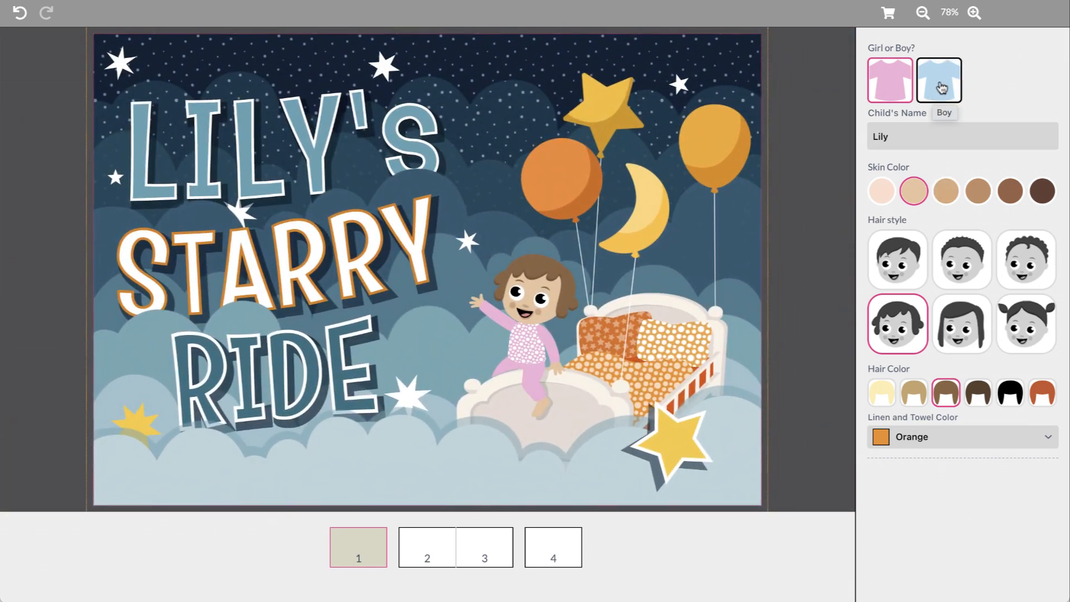
# - Personalize the book for a boy and replace the child's name with the new child's first name
pyautogui.click(940, 87)
pyautogui.click(915, 136)
pyautogui.doubleClick(915, 137)
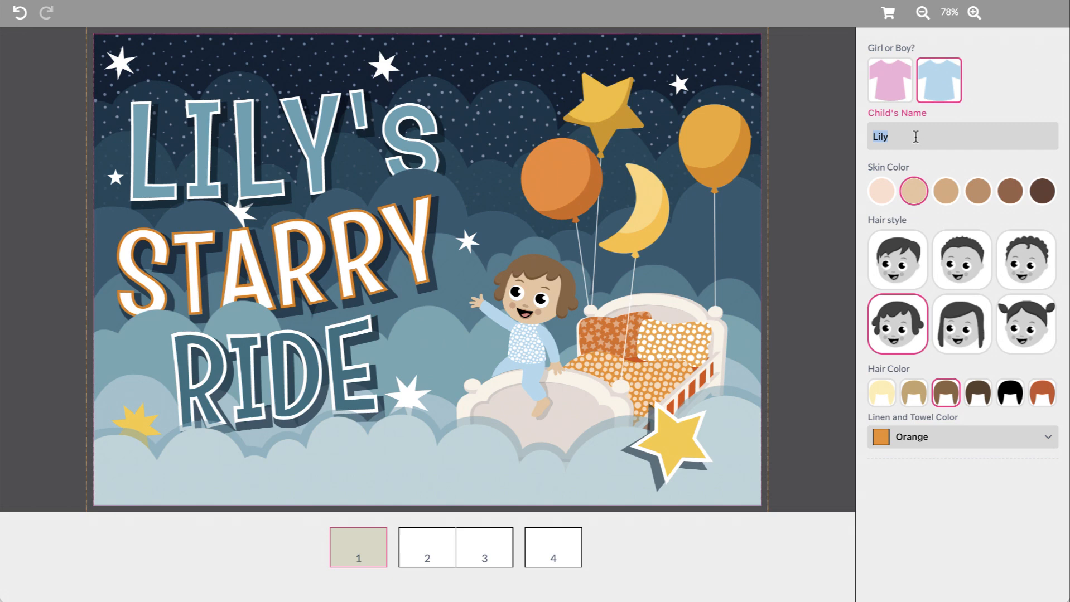
pyautogui.write('Karim')
# - Give the child the fourth skin color, dark brown hair in the second hair style, and set the linen and towel color to Creme
pyautogui.click(979, 191)
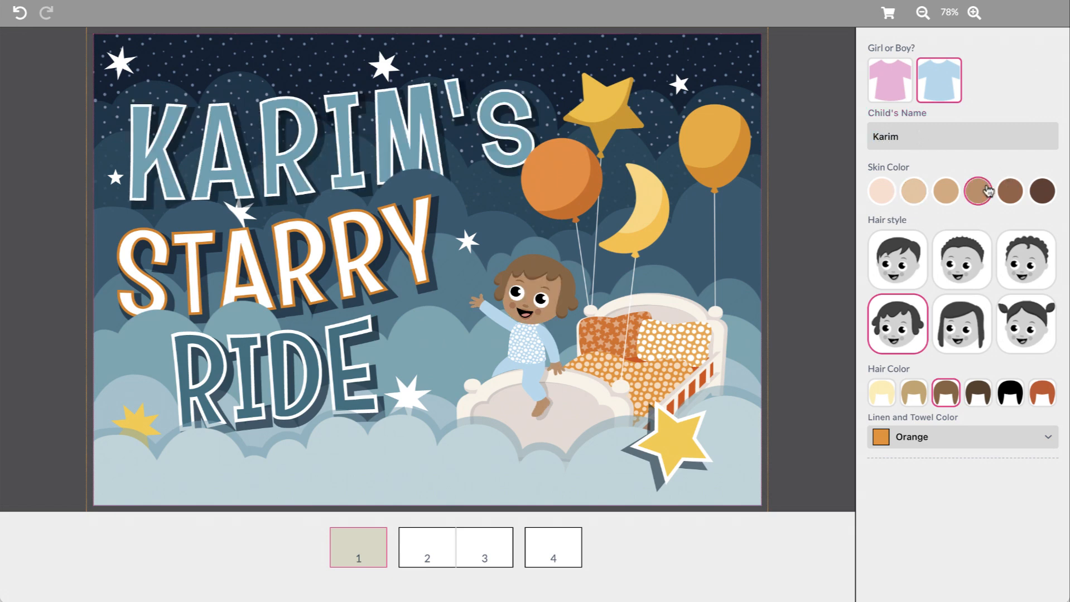
pyautogui.click(978, 390)
pyautogui.click(969, 265)
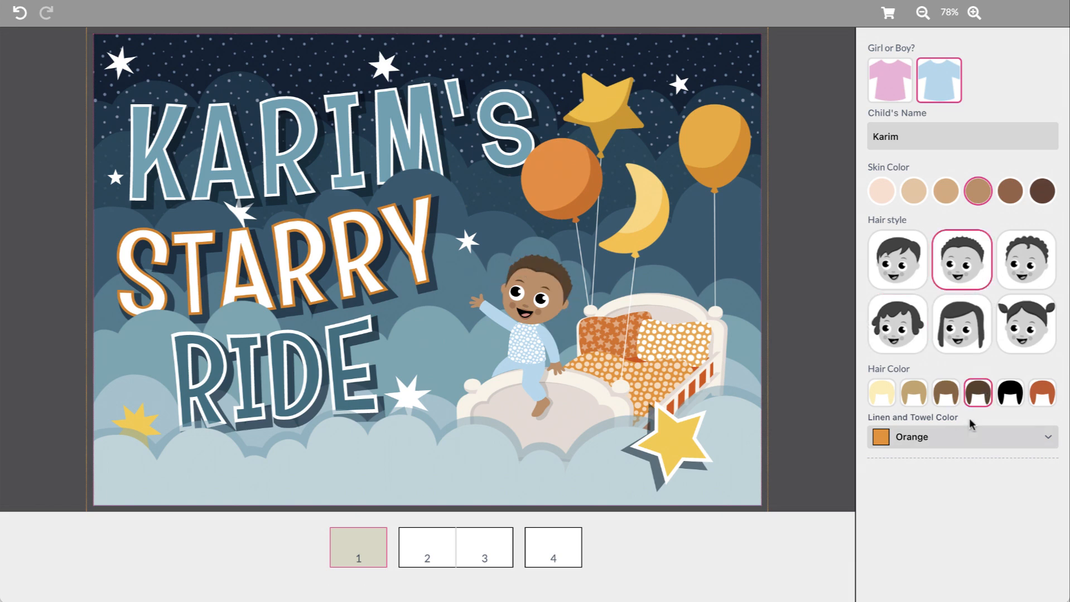
pyautogui.click(942, 437)
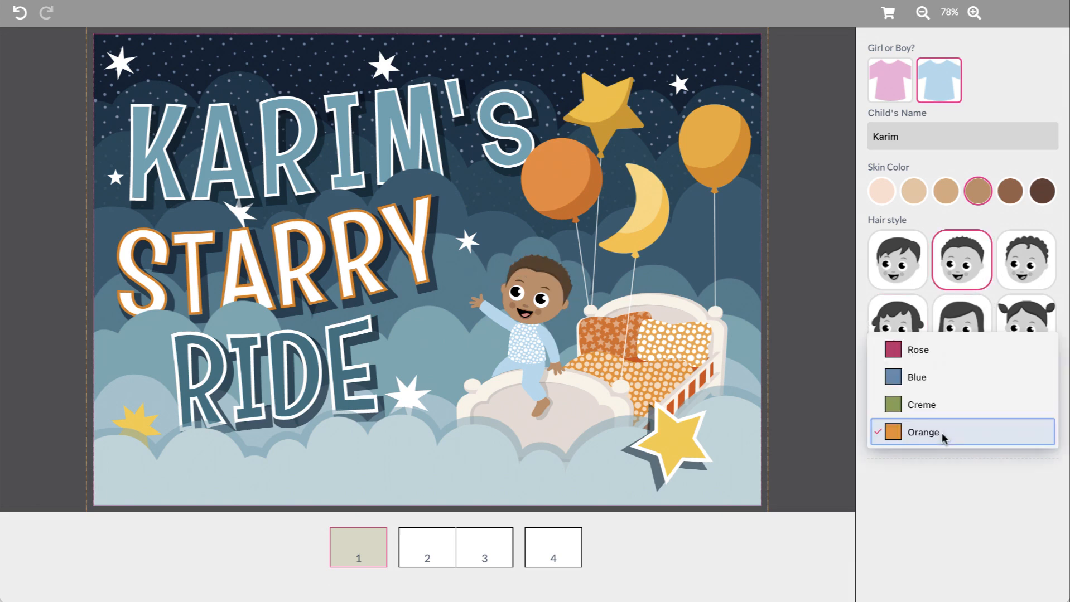
pyautogui.click(936, 411)
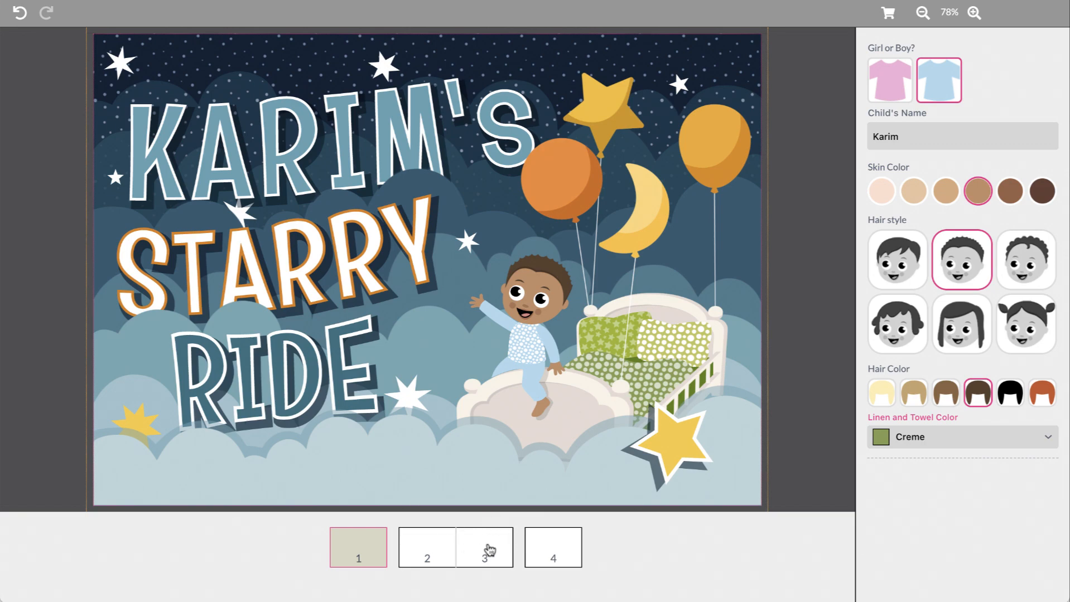
# - Check the story text on pages 2 and 3 and change the child's hair style to long straight hair
pyautogui.click(491, 551)
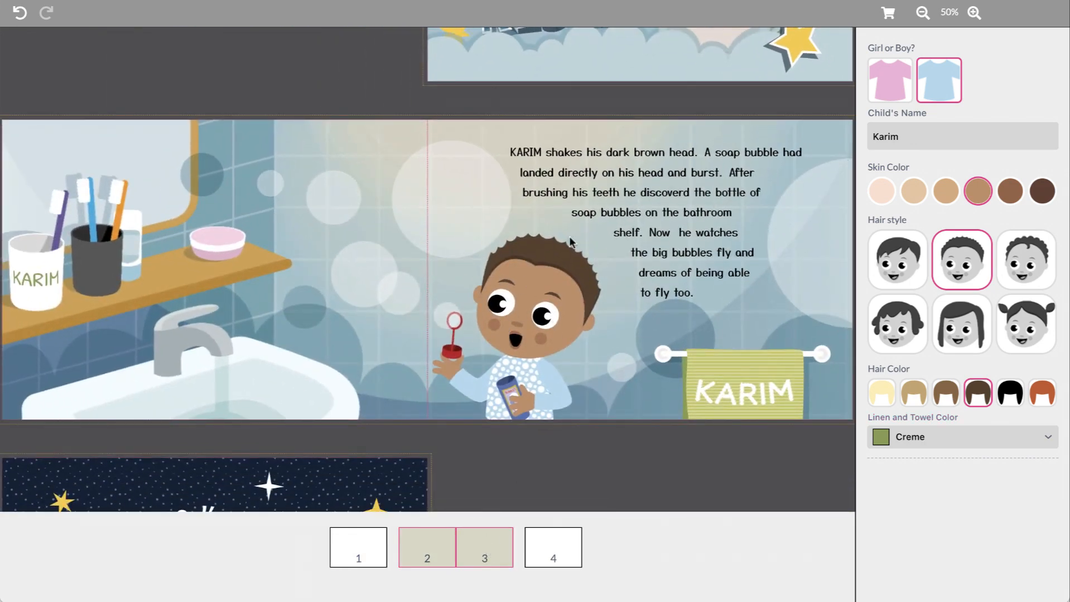
pyautogui.scroll(5, 569, 241)
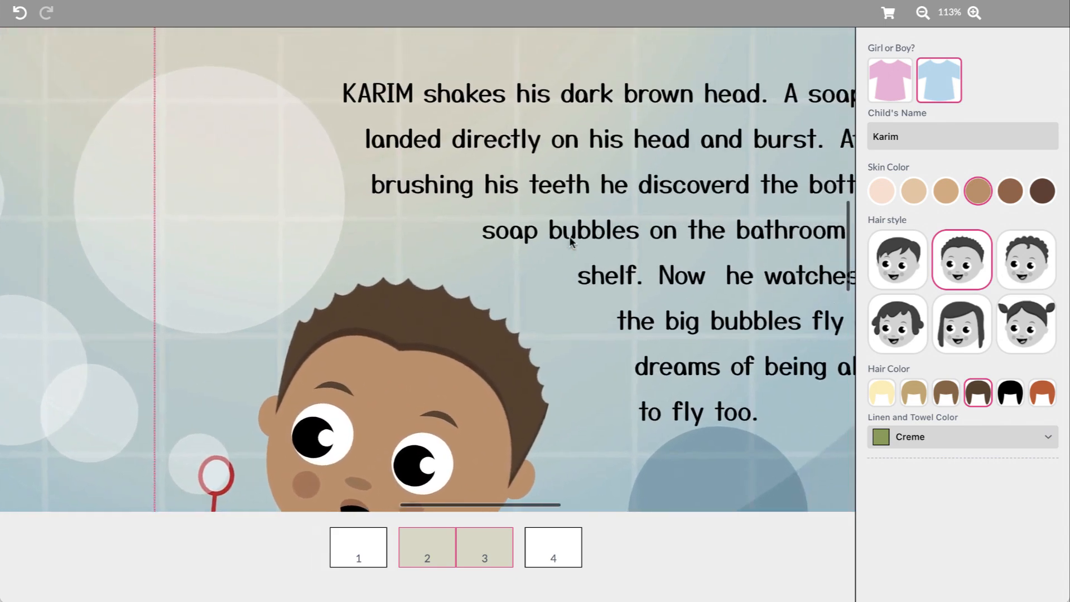
pyautogui.hscroll(2, 570, 240)
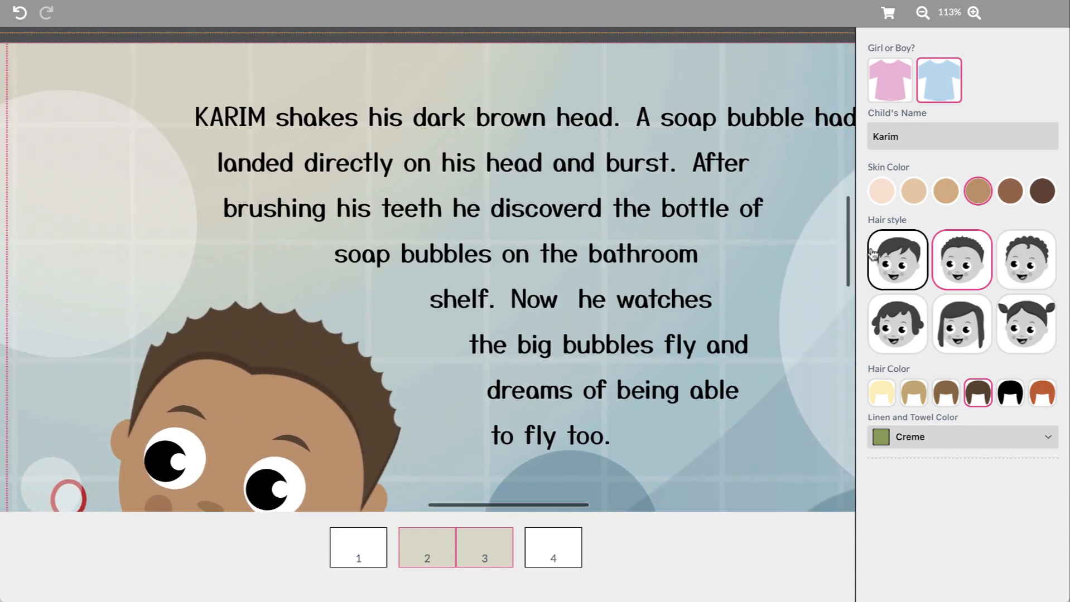
pyautogui.click(962, 318)
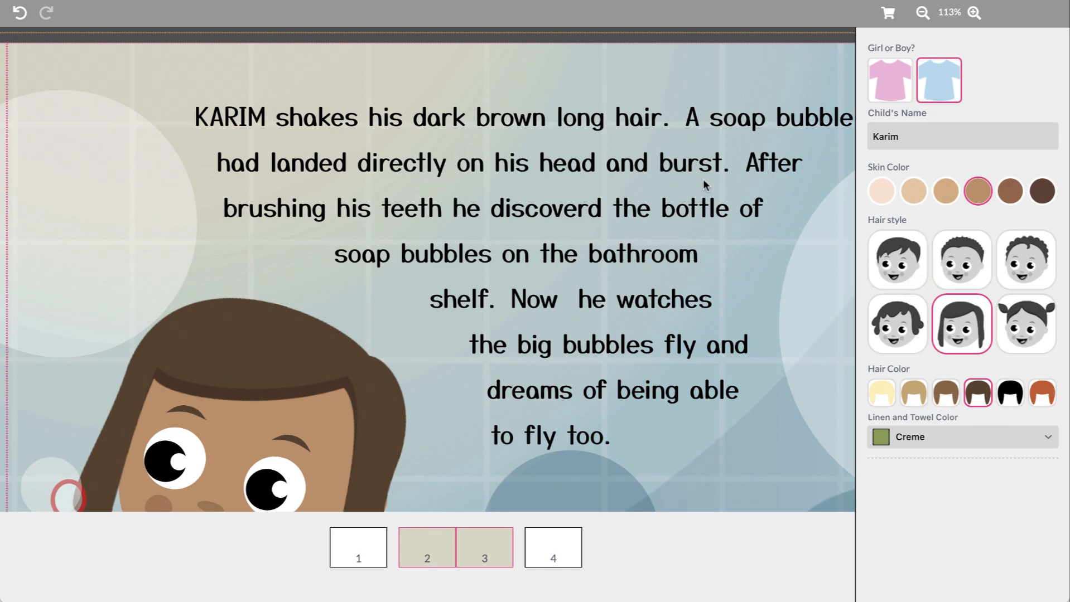
pyautogui.scroll(-6, 703, 179)
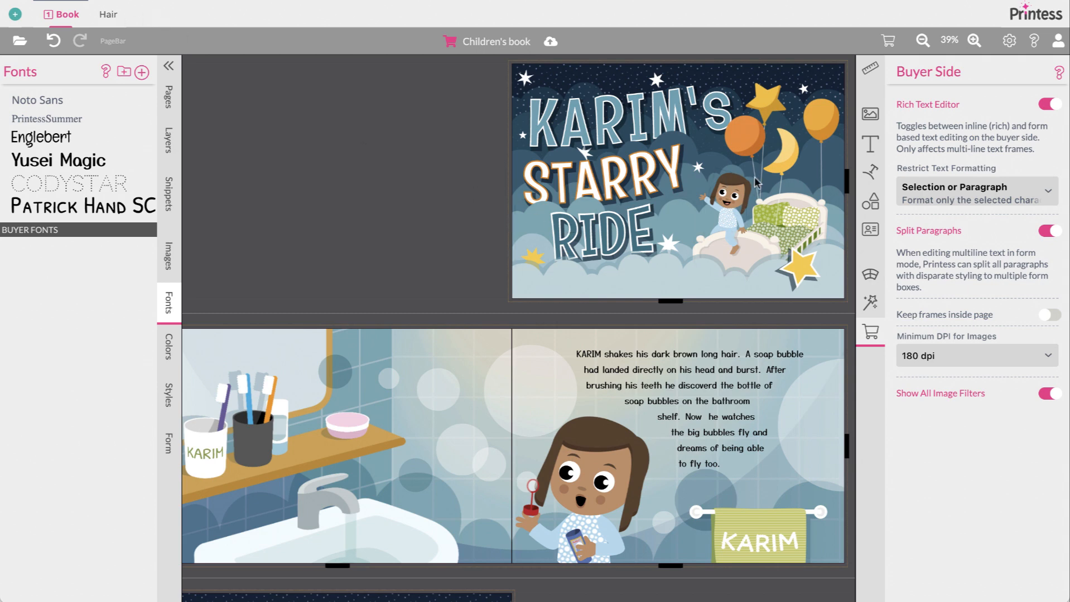
# - Show the form fields at template level, checking the book-level ones too, and widen their list
pyautogui.scroll(3, 756, 181)
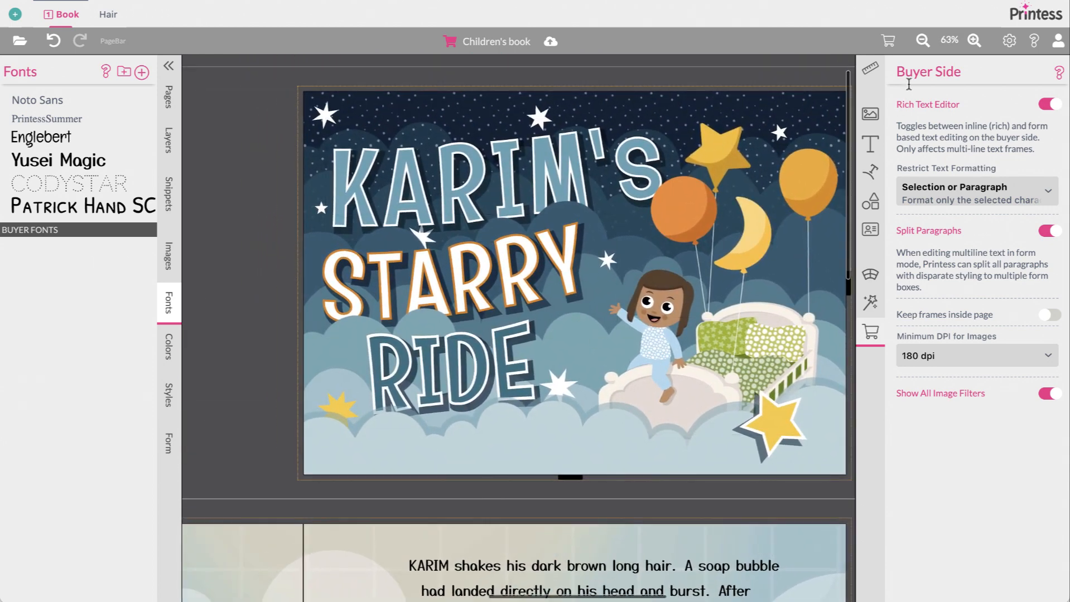
pyautogui.click(168, 444)
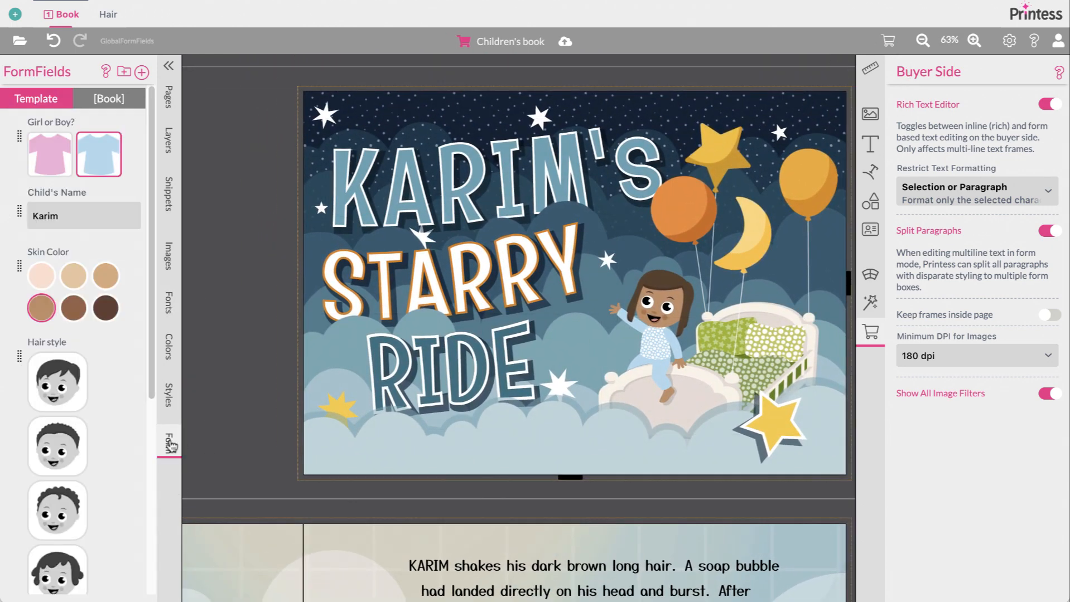
pyautogui.click(136, 109)
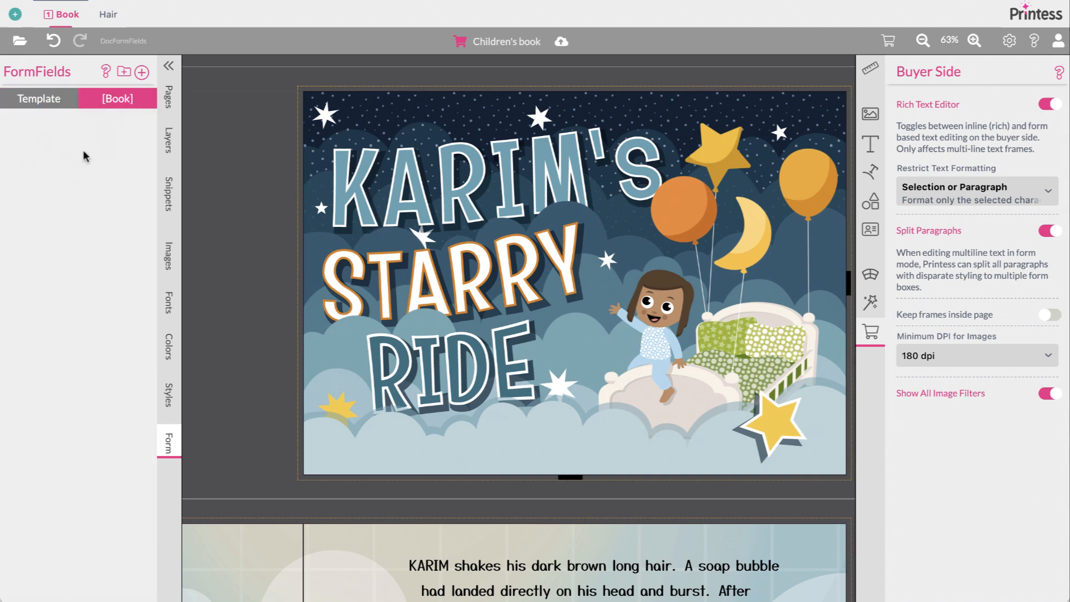
pyautogui.click(54, 102)
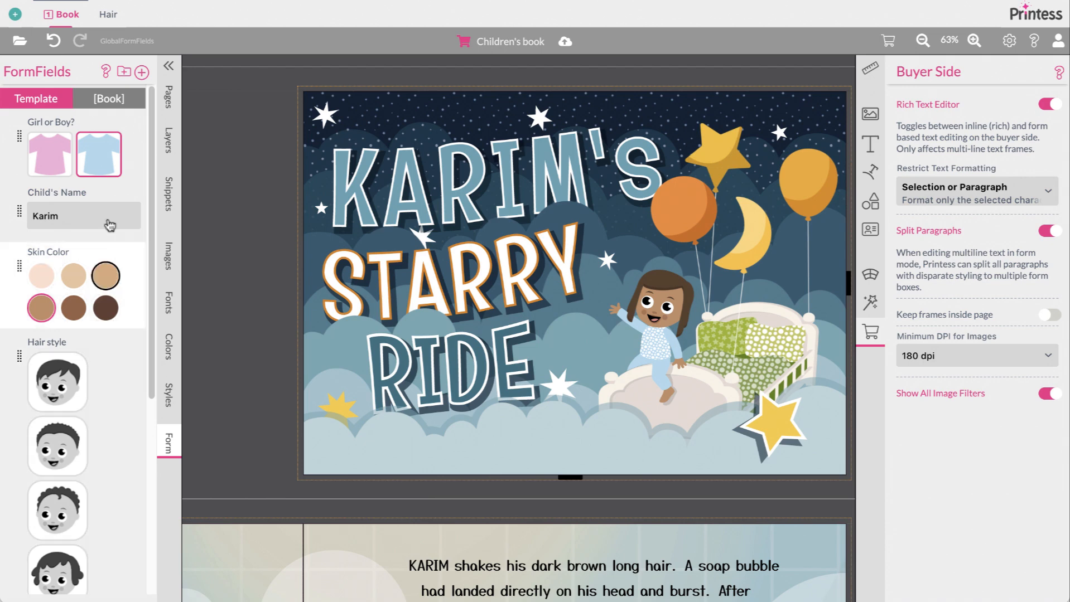
pyautogui.moveTo(179, 168); pyautogui.dragTo(234, 169)
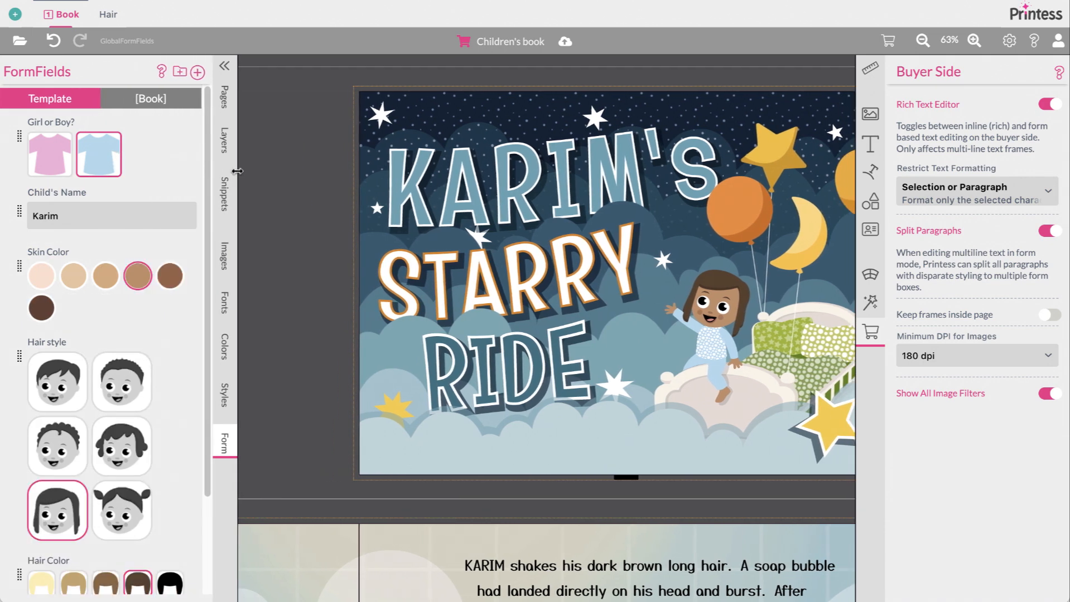
# - Examine the properties of the "Girl or Boy?" form field, including its values, labels and images, and close them without changes
pyautogui.rightClick(29, 171)
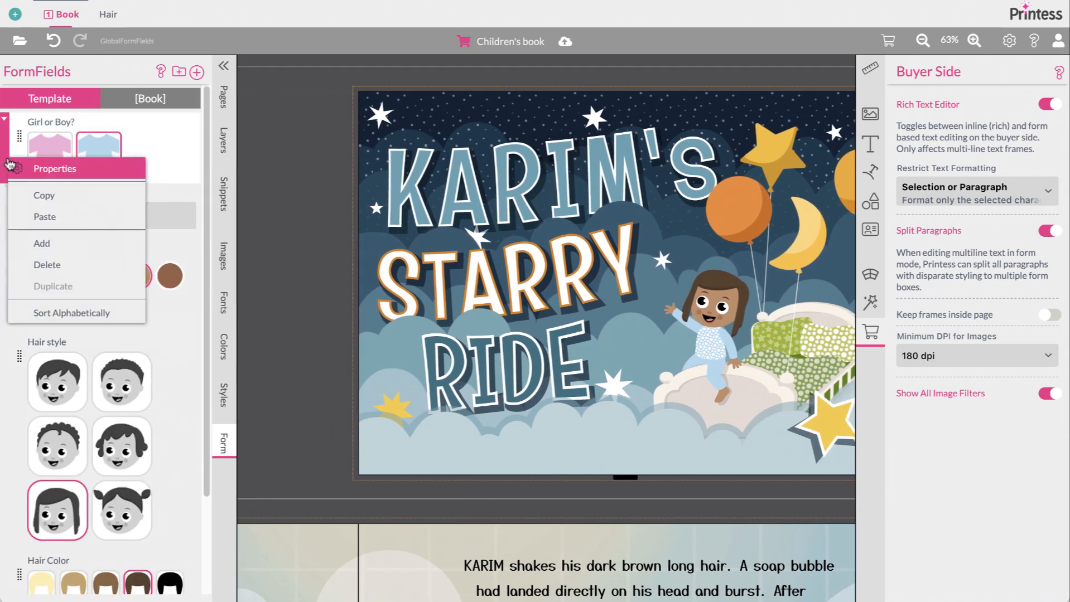
pyautogui.click(28, 164)
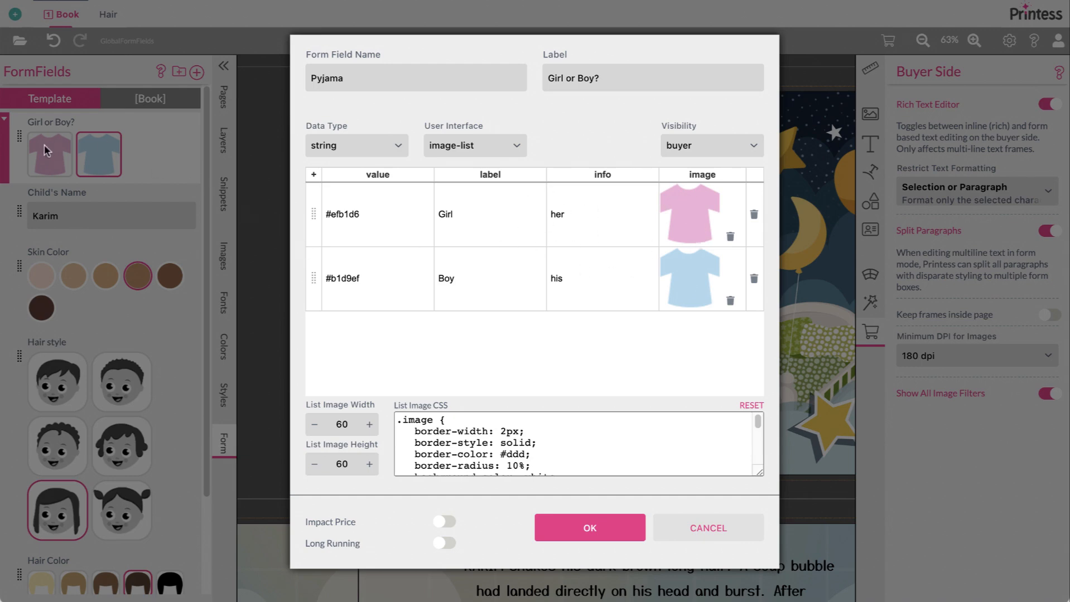
pyautogui.click(716, 524)
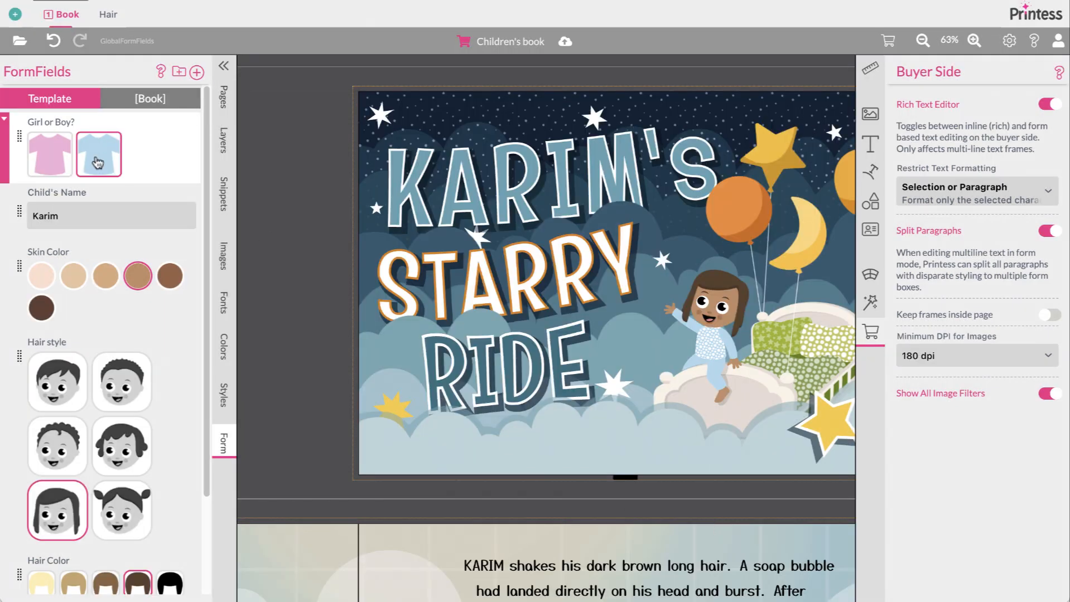
# - Switch the "Girl or Boy?" form field between Girl and Boy, and leave it set to Girl
pyautogui.click(51, 149)
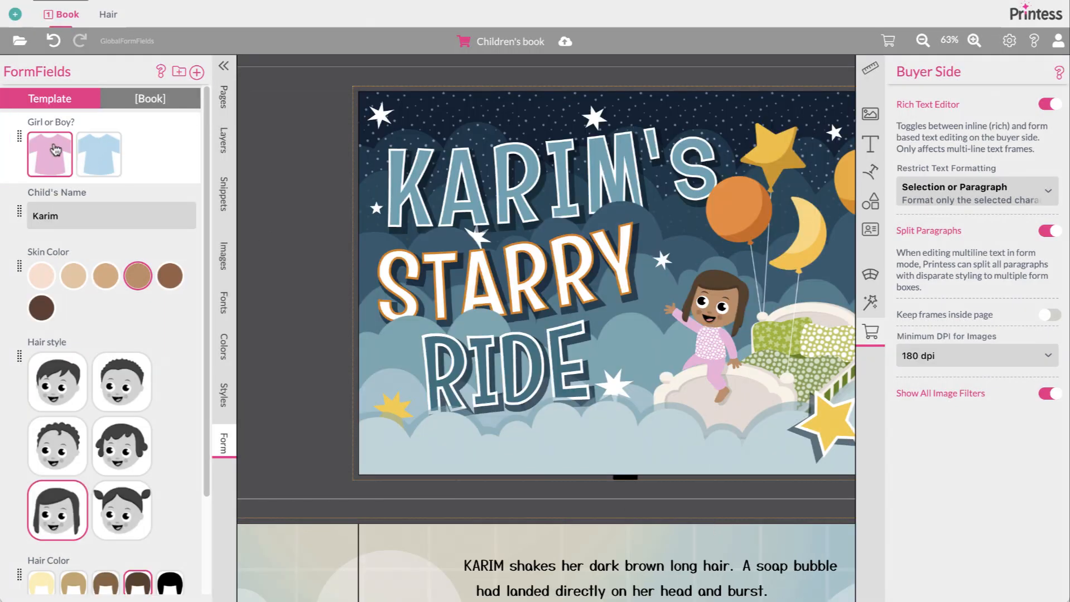
pyautogui.click(97, 152)
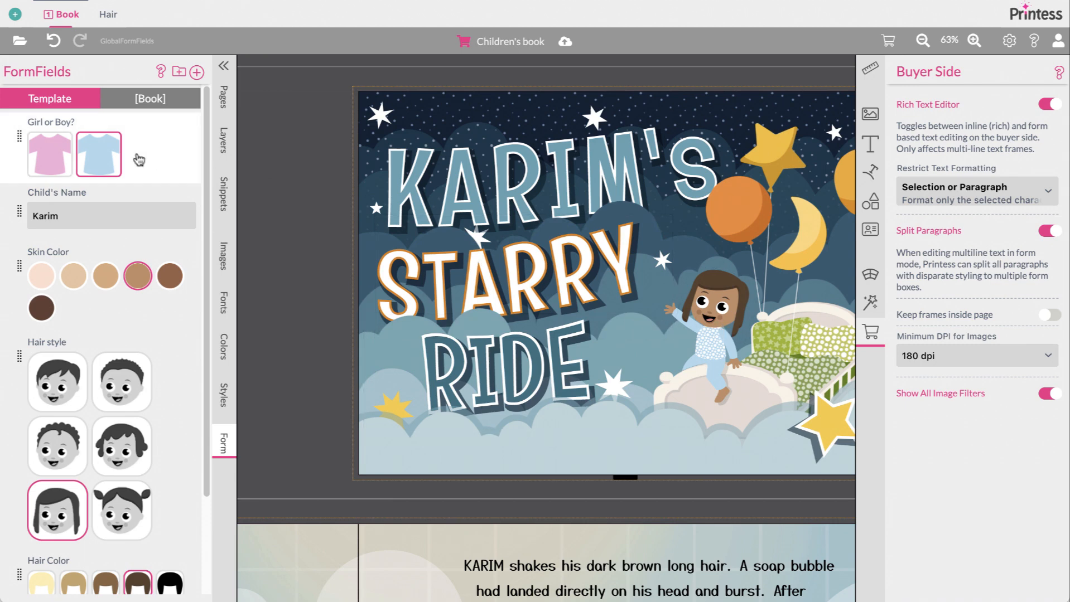
pyautogui.click(62, 162)
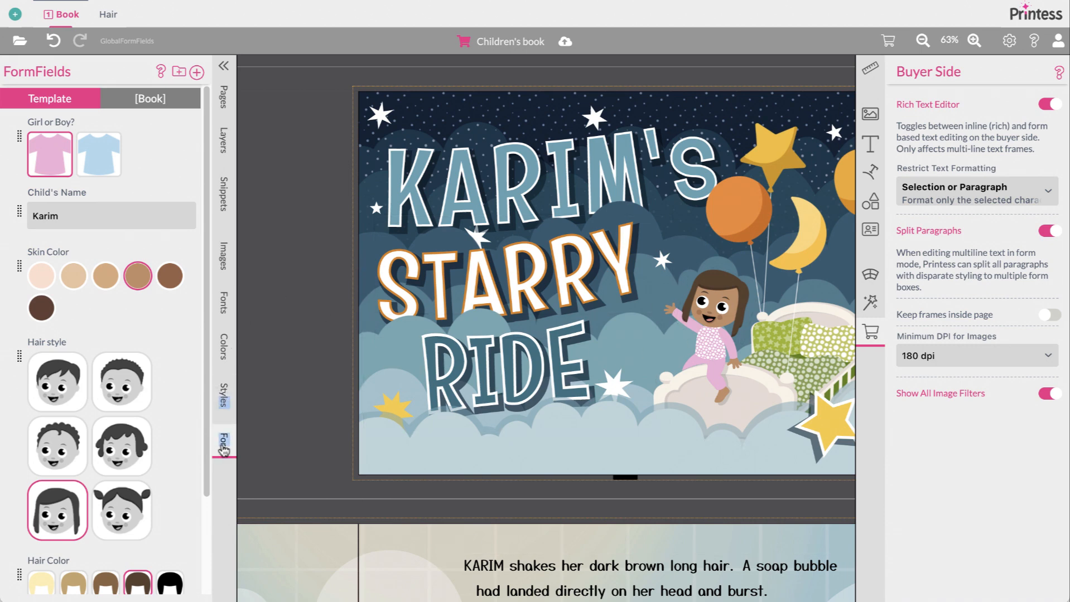
# - Examine the template's style definitions alongside the child figure on the cover
pyautogui.click(230, 416)
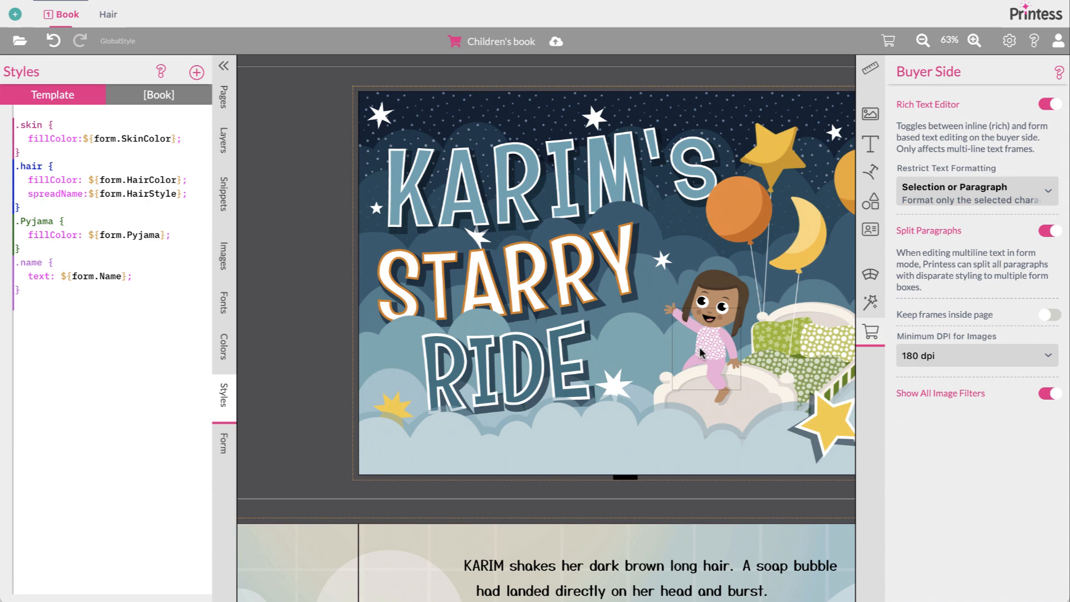
pyautogui.scroll(5, 731, 321)
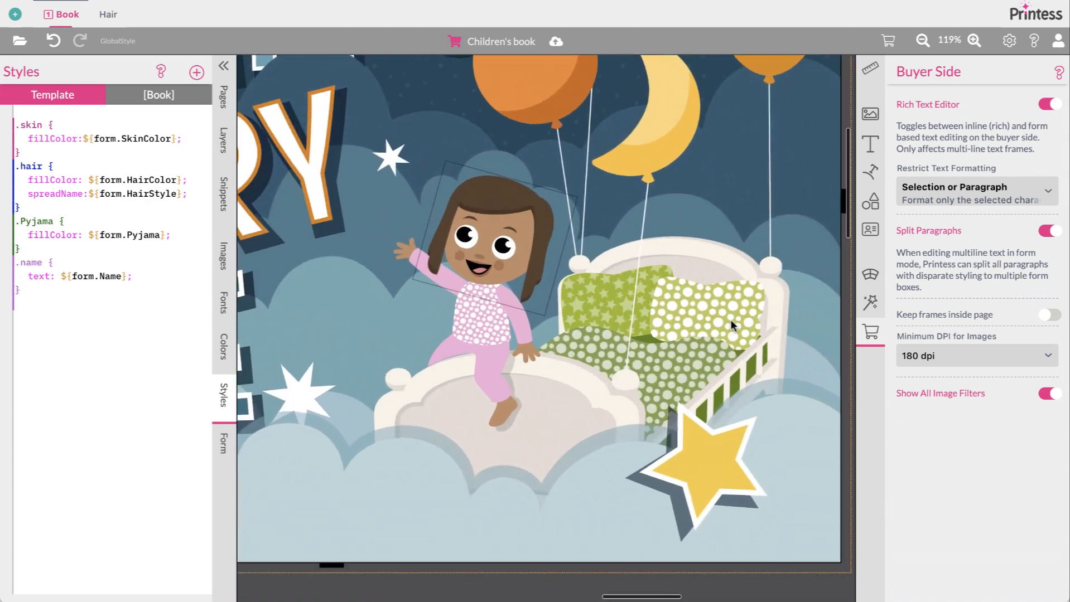
pyautogui.hscroll(-1, 732, 325)
pyautogui.scroll(-1, 731, 325)
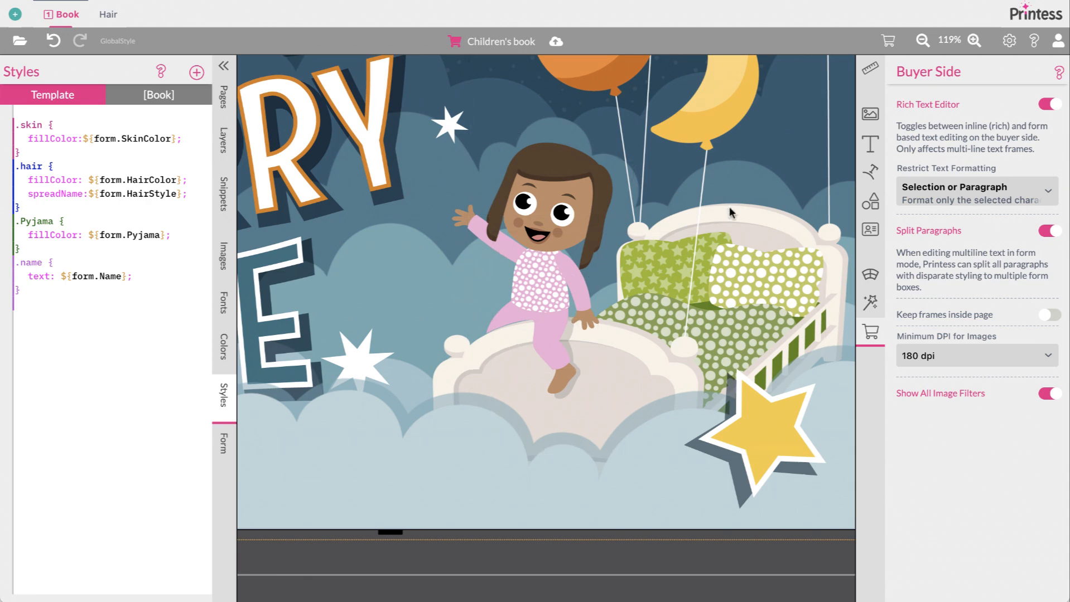
# - Turn on Show Styles and inspect the style tags on the child figure's hair, skin and pyjama
pyautogui.click(1008, 40)
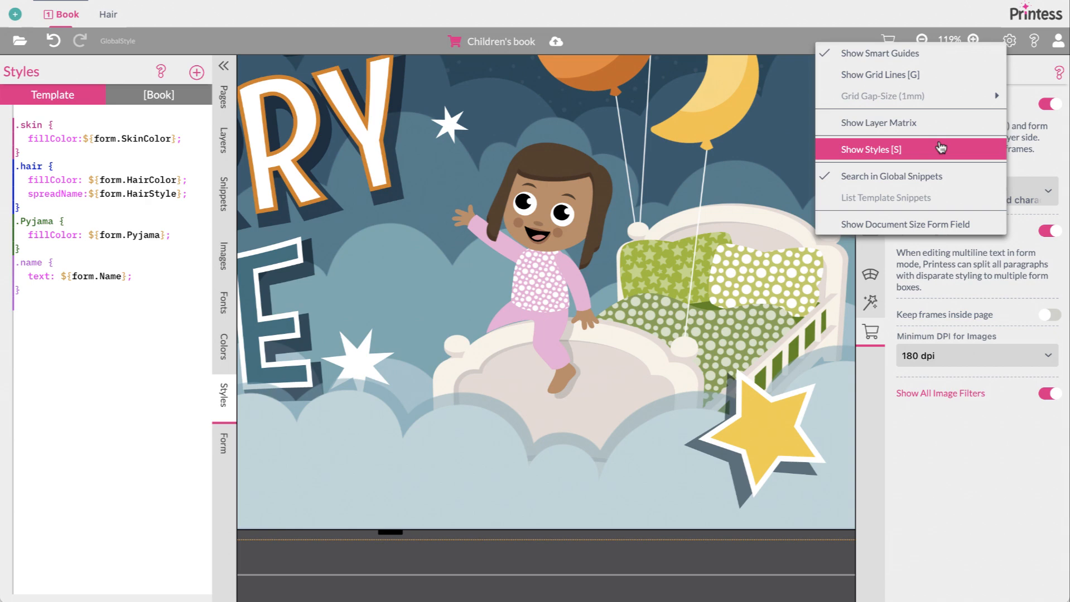
pyautogui.click(940, 148)
pyautogui.scroll(5, 588, 261)
pyautogui.hscroll(-3, 588, 260)
pyautogui.scroll(2, 589, 261)
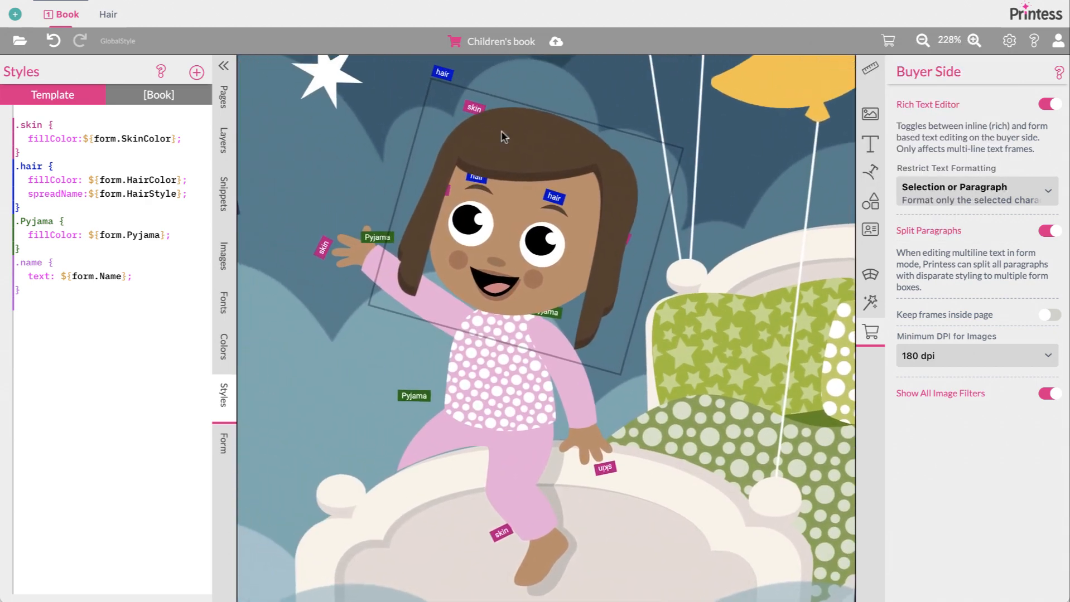
# - Move the pyjama group off the child to about 18.7 cm from the left and 12.1 cm from the top
pyautogui.click(528, 474)
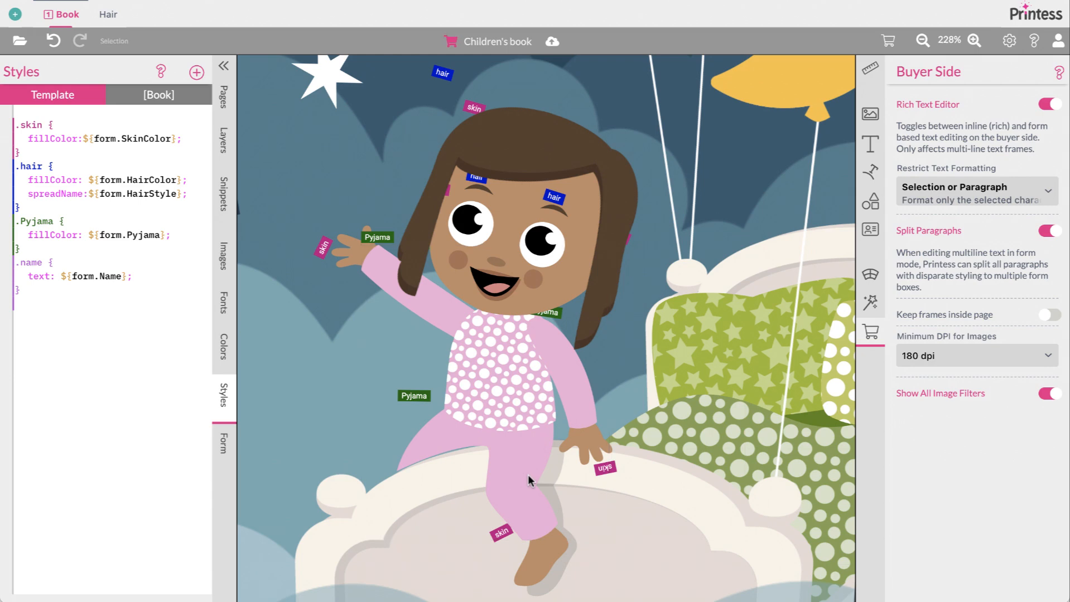
pyautogui.moveTo(529, 477); pyautogui.dragTo(634, 494)
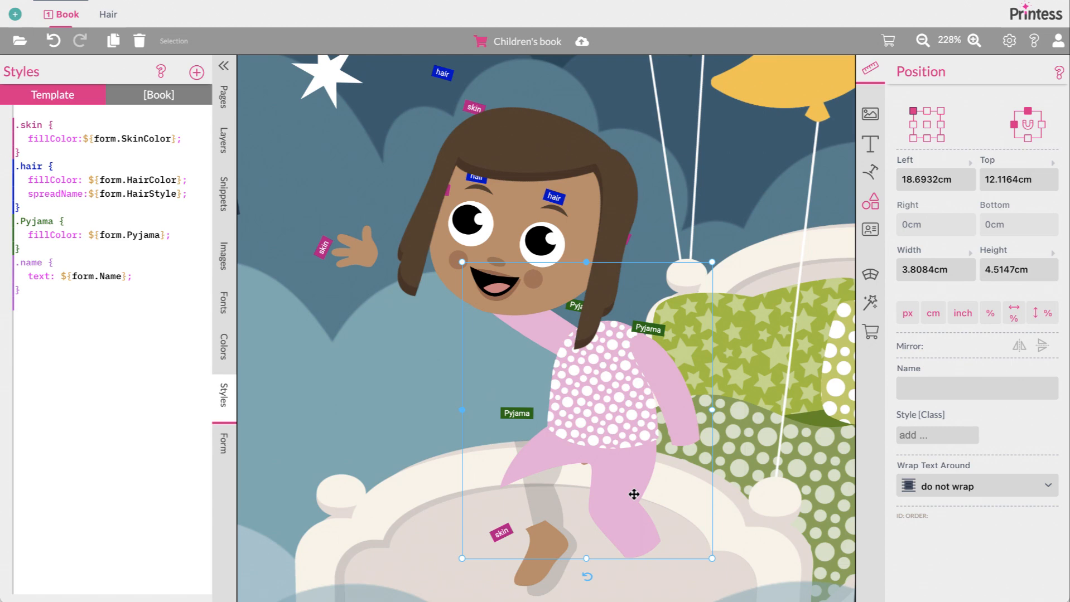
# - Inspect the pyjama group's Body, RightArm and DotsWhite3.png layers and their style classes, ending with the Body shape selected
pyautogui.click(223, 141)
pyautogui.scroll(-3, 95, 401)
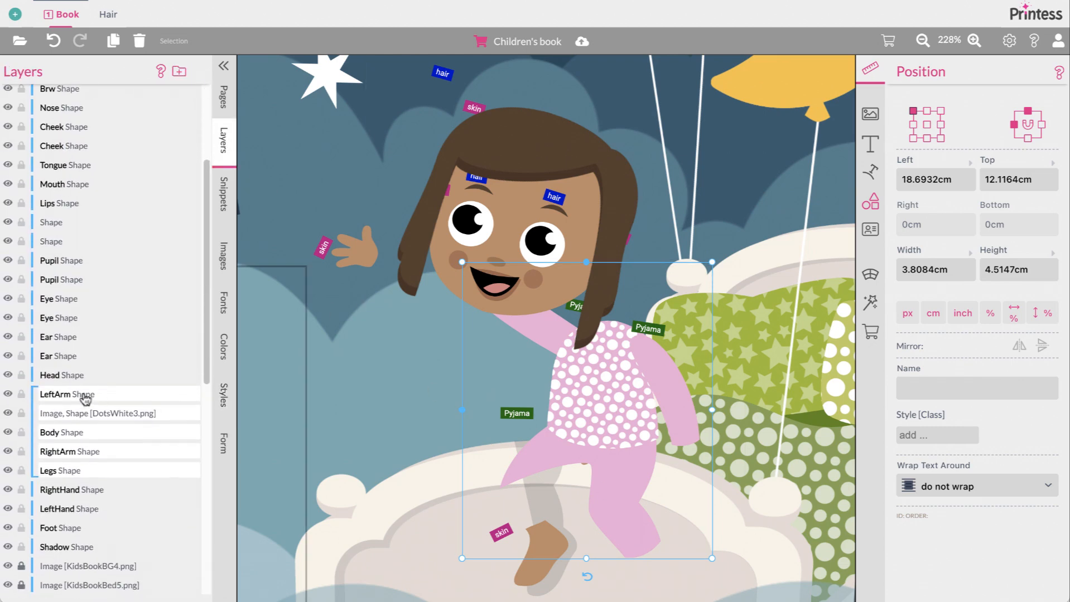
pyautogui.click(82, 438)
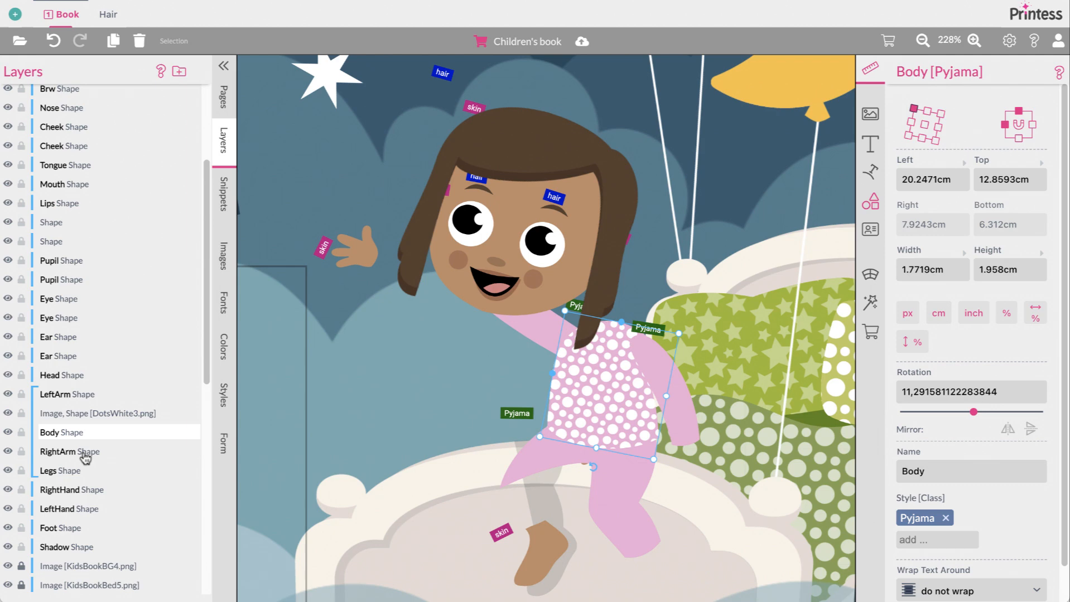
pyautogui.click(84, 456)
pyautogui.click(93, 414)
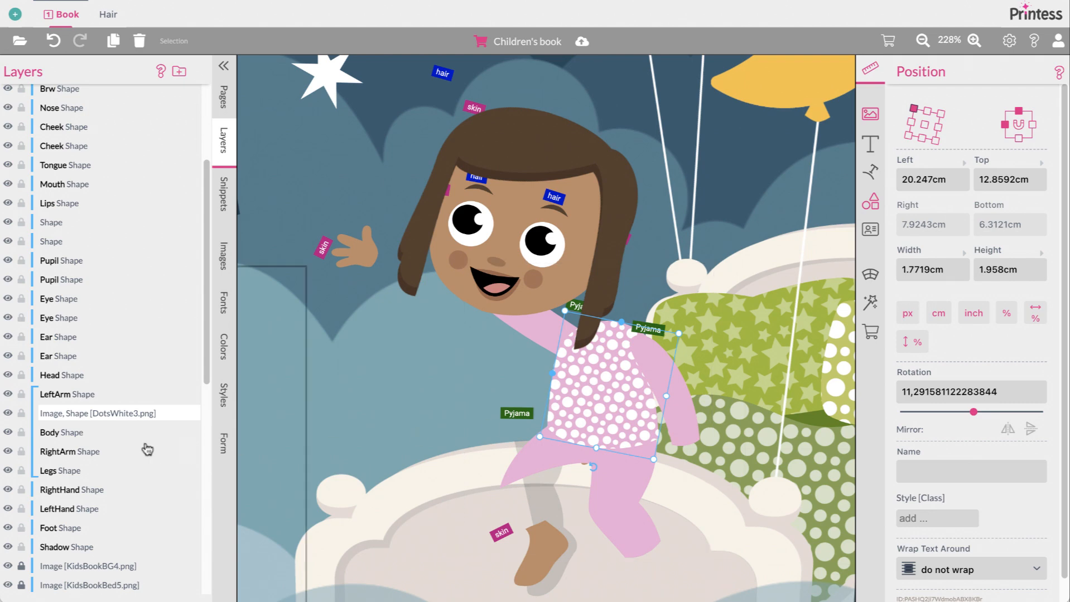
pyautogui.click(86, 433)
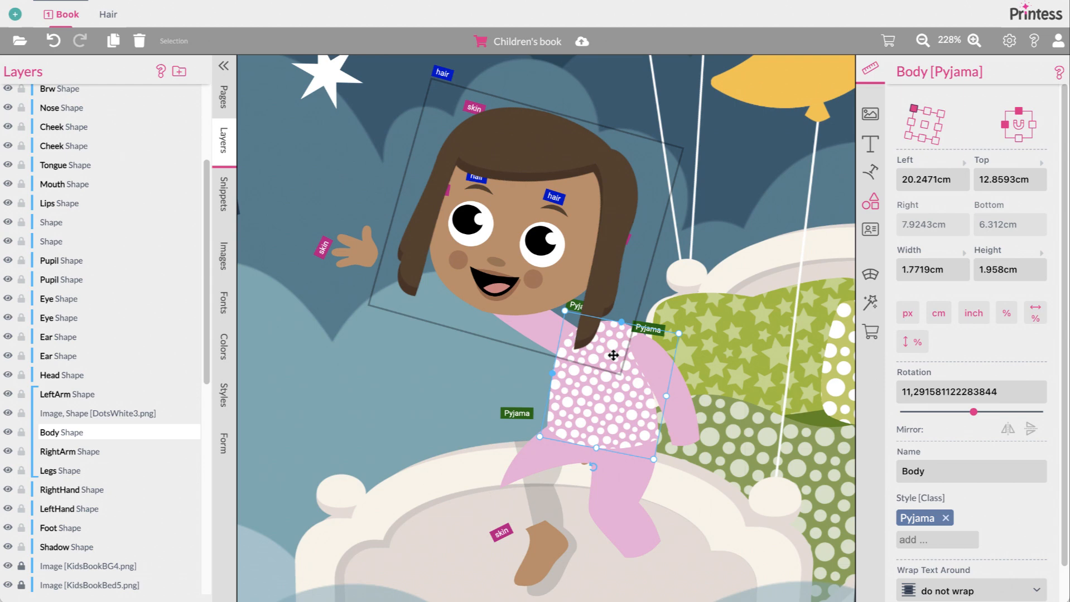
# - Inspect the pyjama's RightArm and Legs shapes, viewing the Legs outline in the path editor before leaving it
pyautogui.click(70, 453)
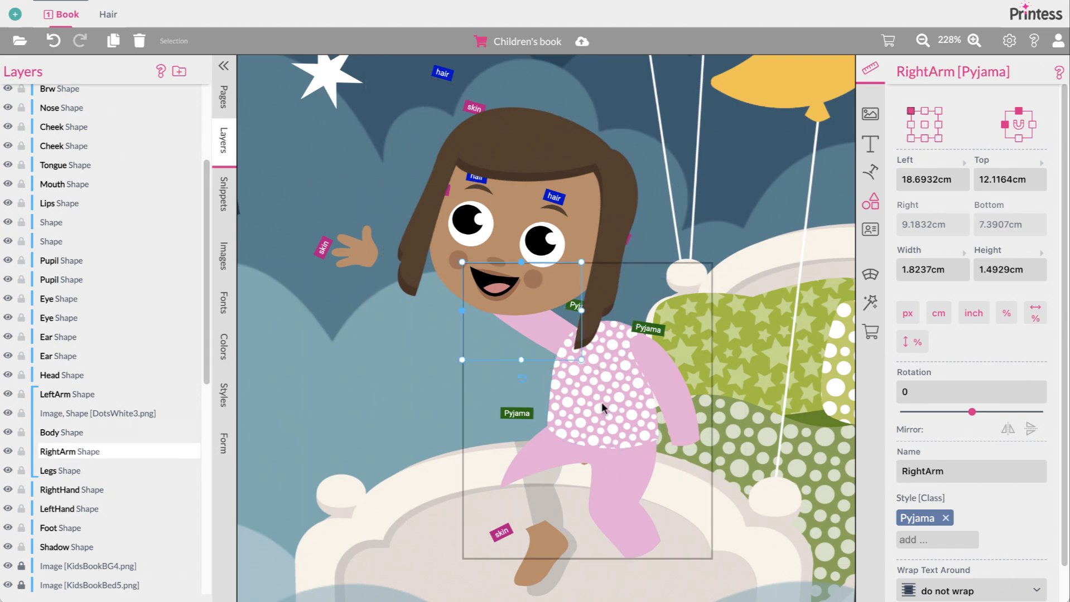
pyautogui.click(90, 472)
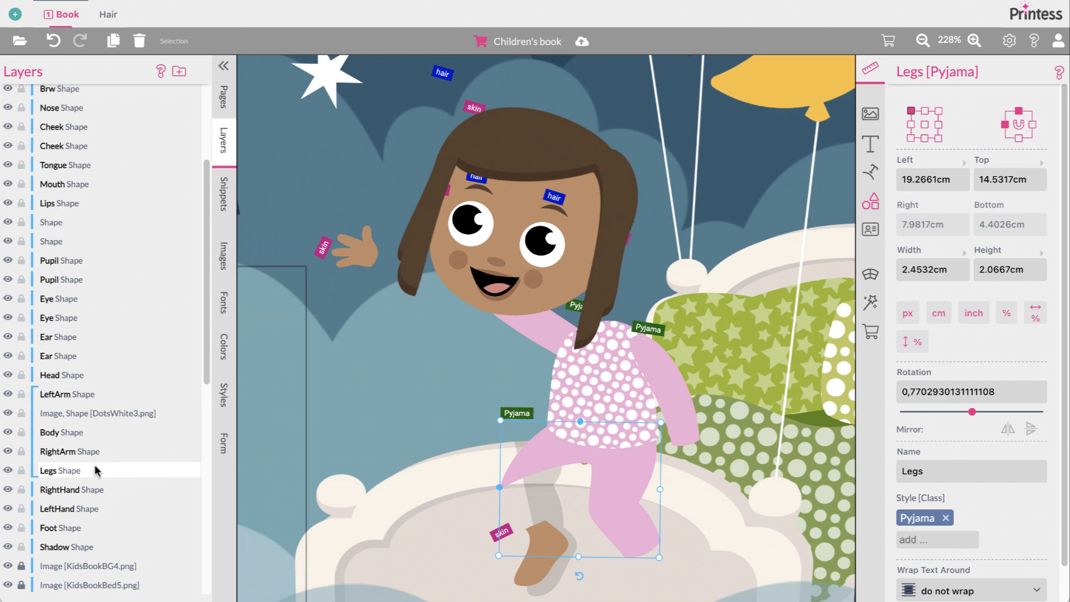
pyautogui.click(870, 203)
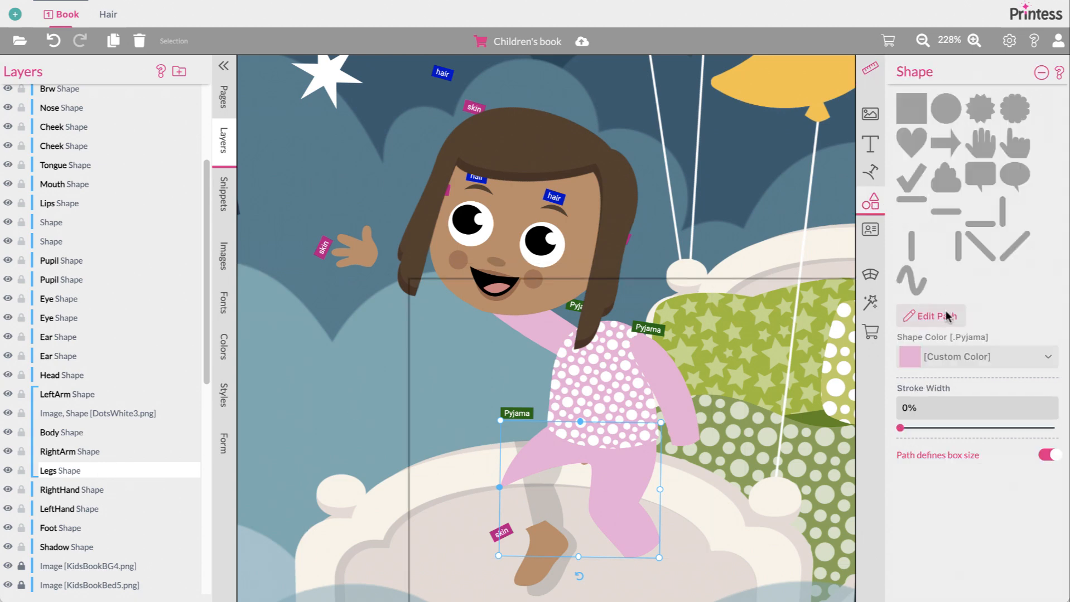
pyautogui.click(932, 316)
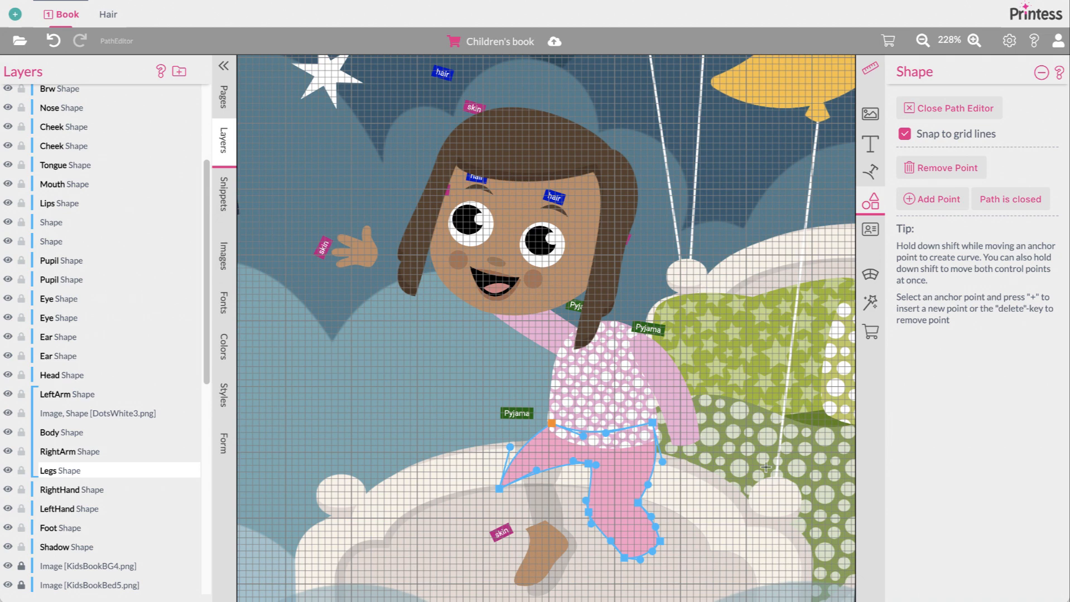
pyautogui.press('Escape')
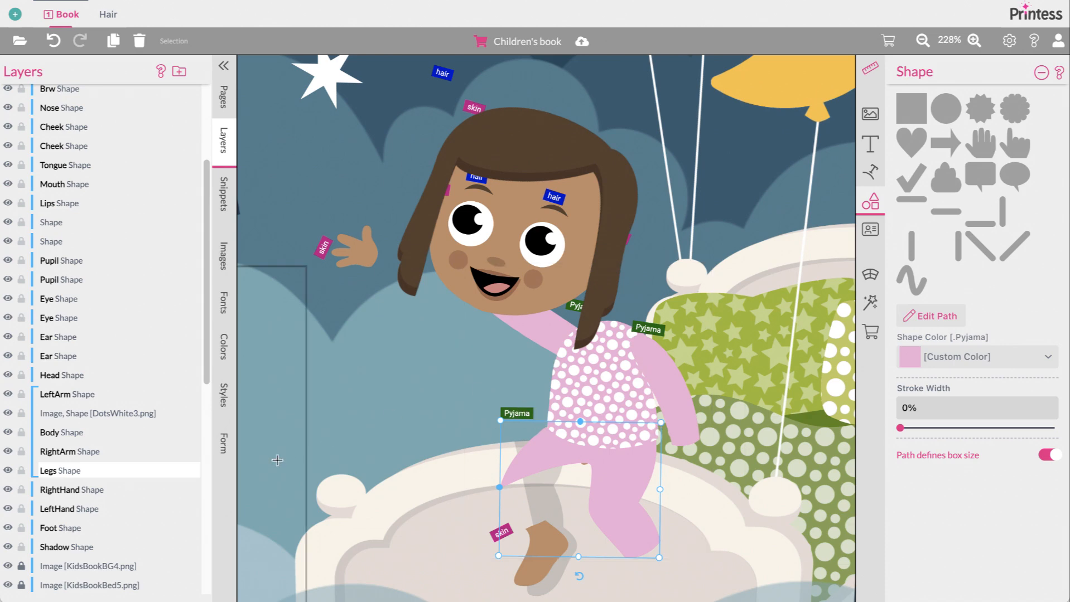
# - Compare the RightArm and Legs shapes, then check which style classes can be assigned to Legs without adding one
pyautogui.click(127, 452)
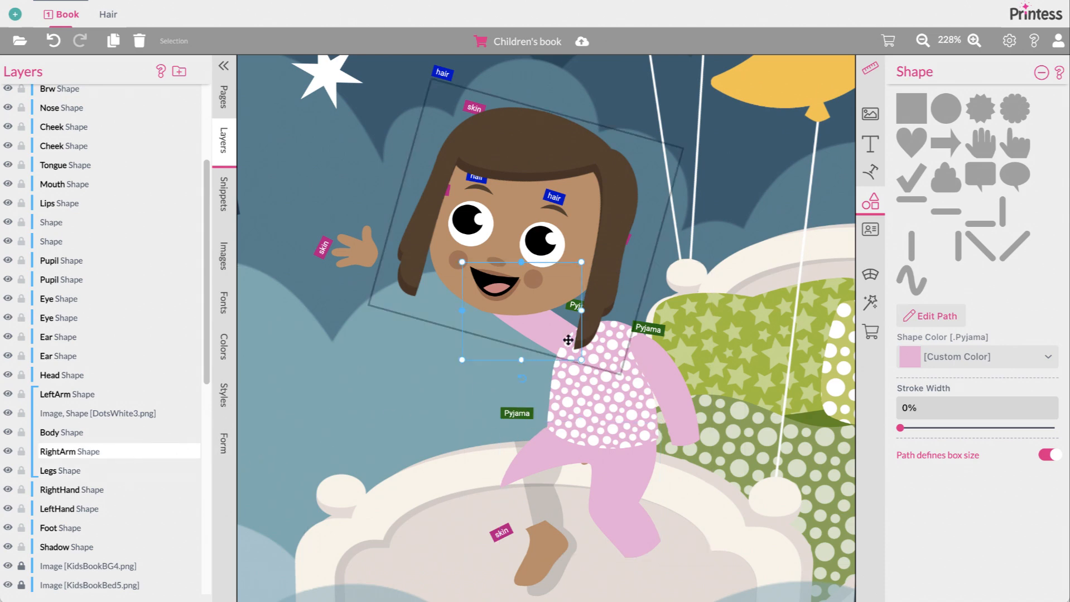
pyautogui.click(71, 476)
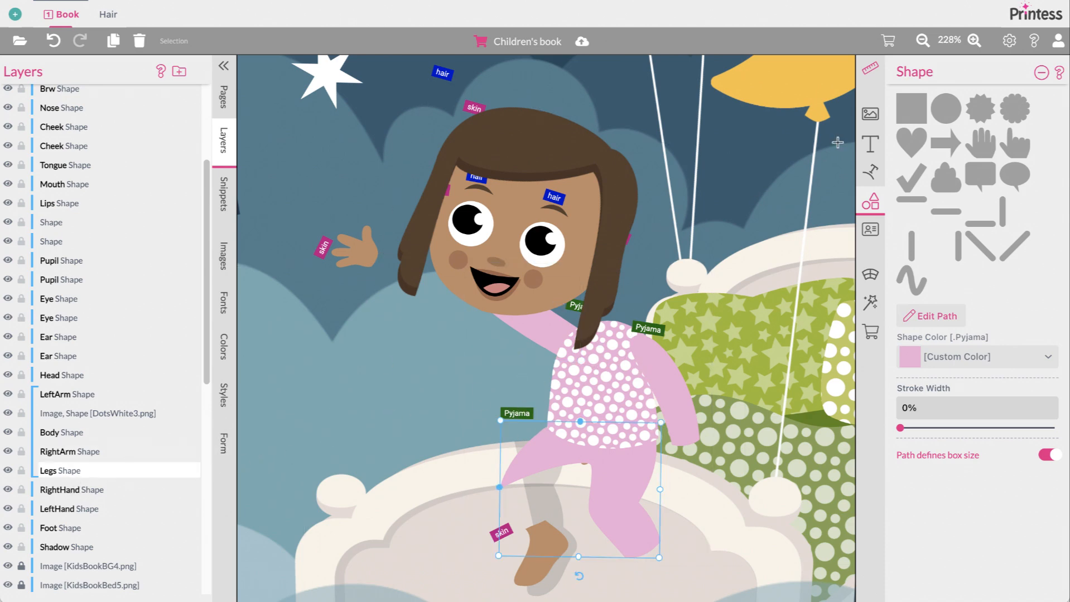
pyautogui.click(879, 78)
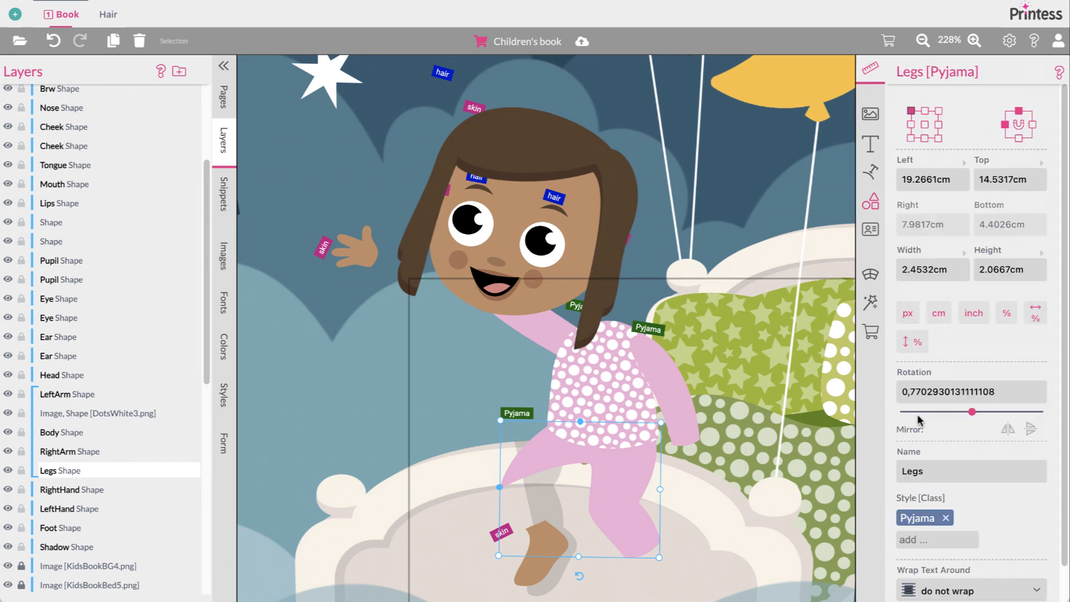
pyautogui.click(936, 535)
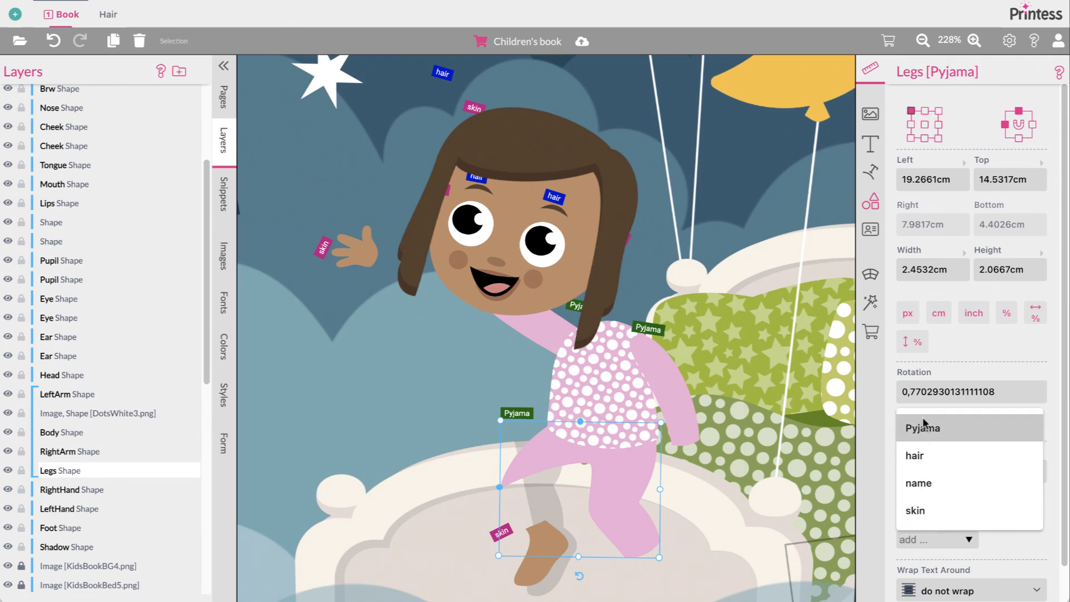
pyautogui.click(1021, 551)
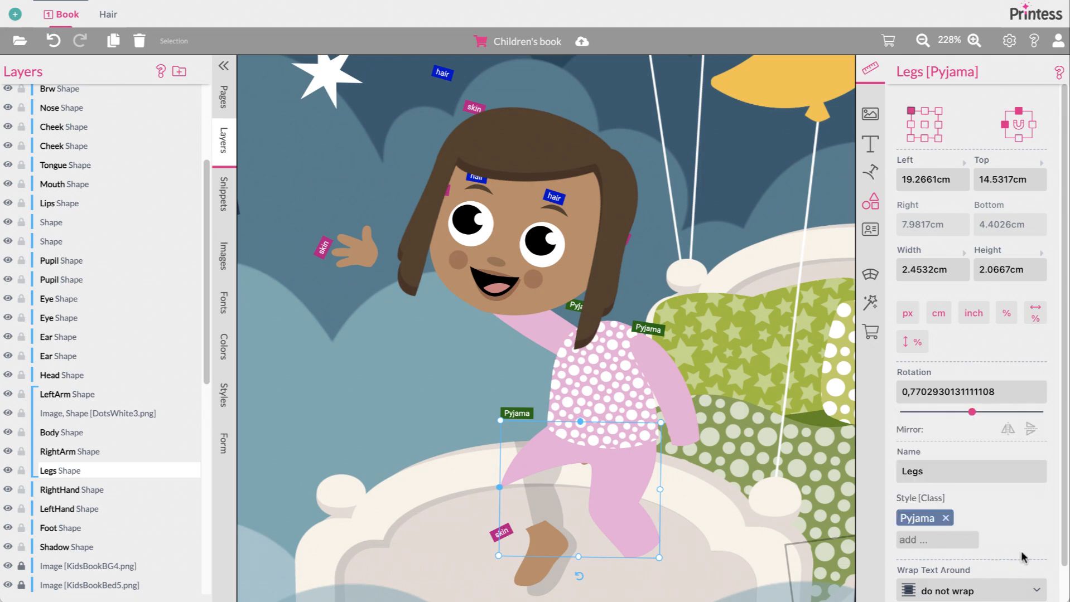
# - Examine the template's .Pyjama style and how its fillColor refers to form.Pyjama
pyautogui.click(224, 396)
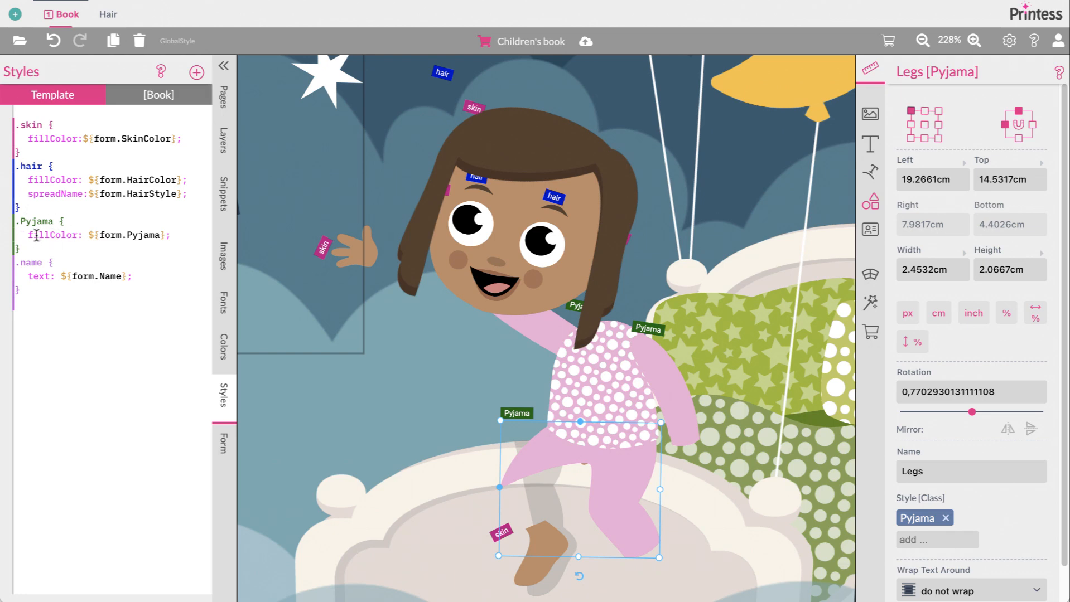
pyautogui.moveTo(28, 237); pyautogui.dragTo(79, 237)
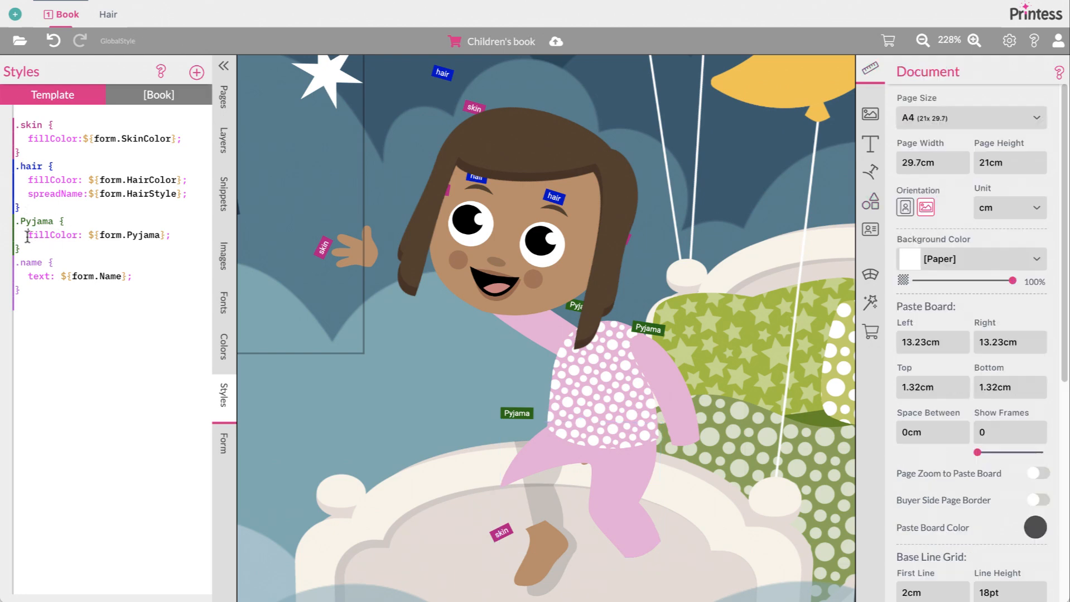
pyautogui.click(106, 243)
pyautogui.moveTo(89, 237); pyautogui.dragTo(164, 229)
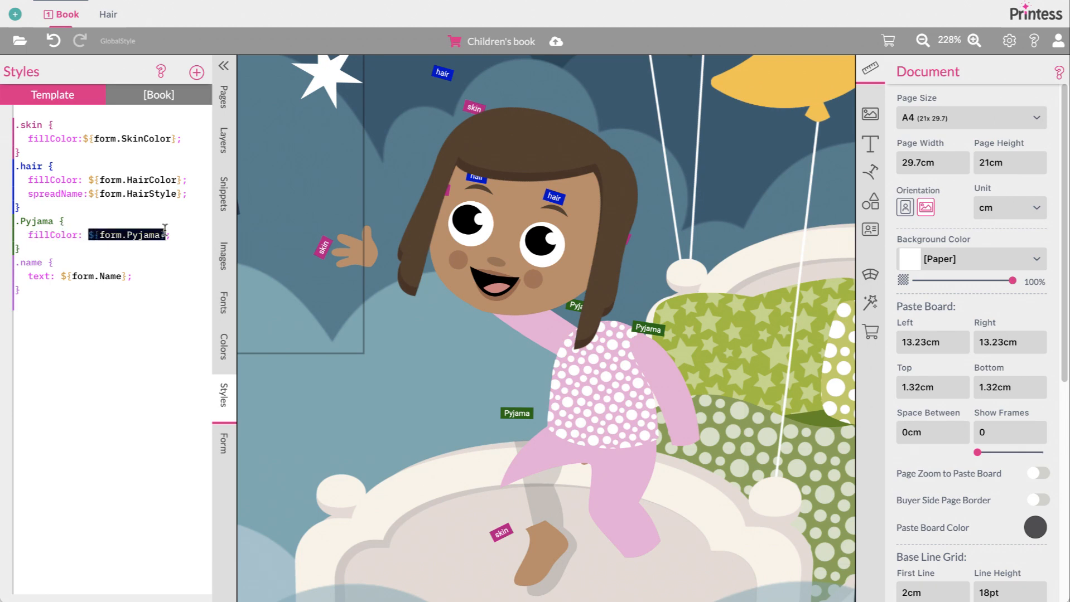
pyautogui.click(177, 240)
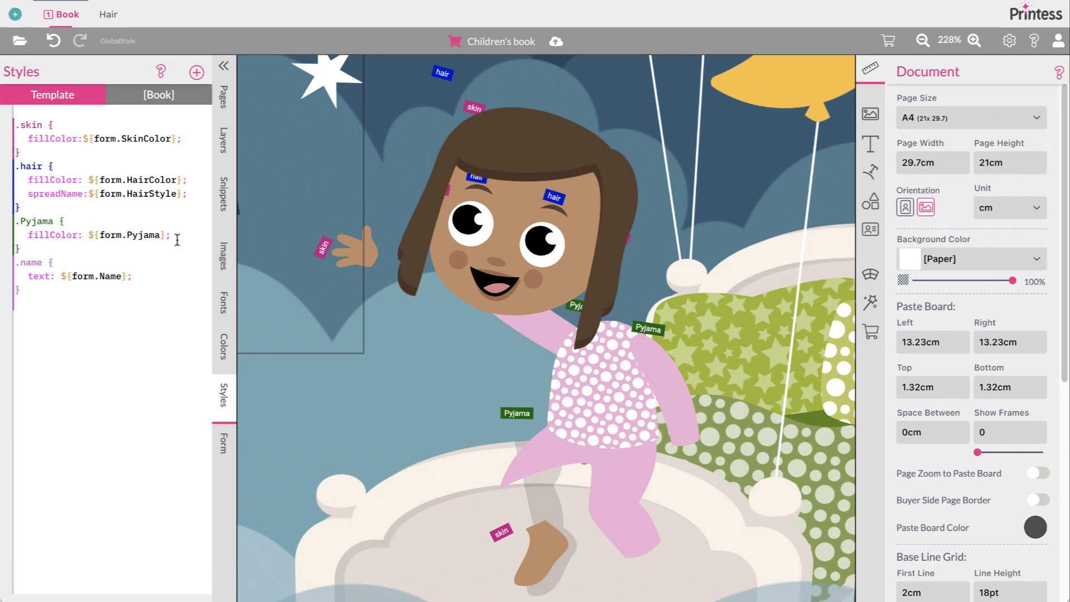
# - Review the settings of the Pyjama form field labelled "Girl or Boy?", including its color values and images
pyautogui.click(225, 439)
pyautogui.click(20, 158)
pyautogui.rightClick(7, 152)
pyautogui.click(45, 164)
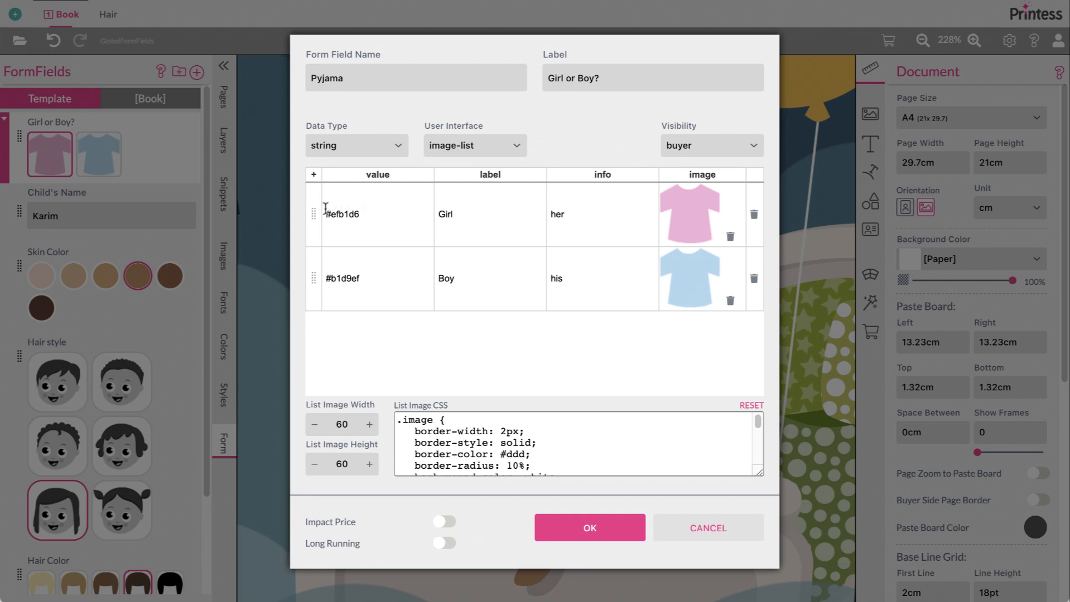
pyautogui.click(616, 525)
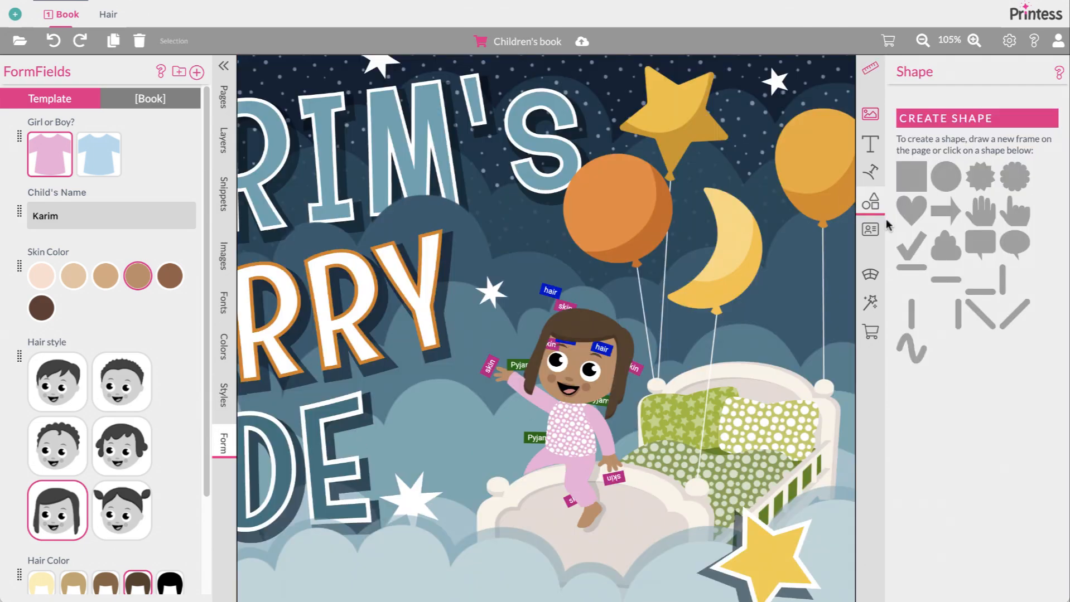
# - Create a 5.25 cm circle as a new frame over the cover title and assign it the Pyjama style class
pyautogui.click(946, 179)
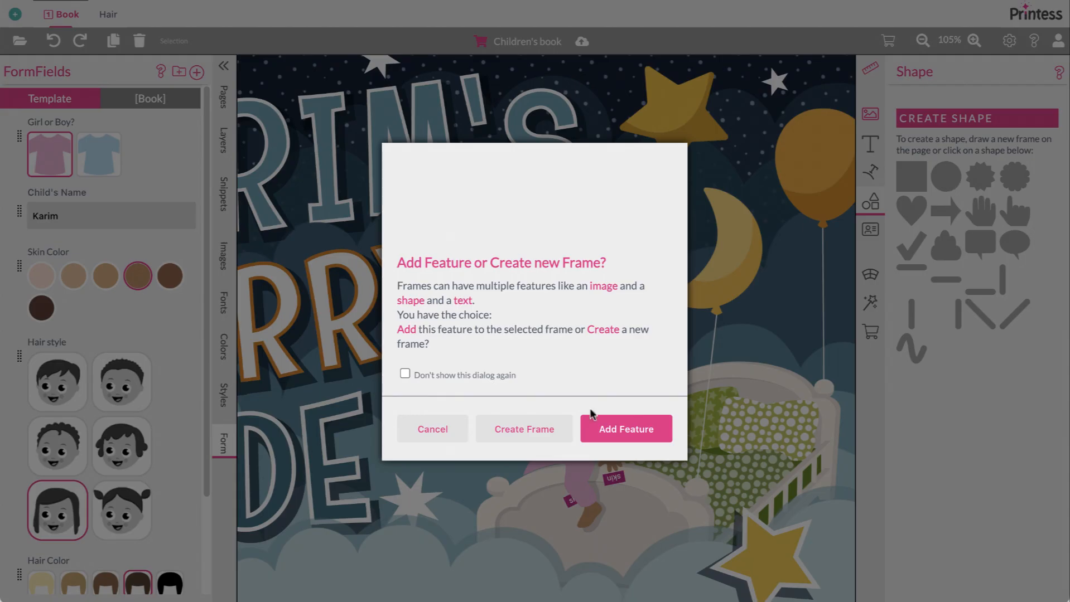
pyautogui.click(525, 429)
pyautogui.moveTo(354, 184); pyautogui.dragTo(404, 276)
pyautogui.click(870, 68)
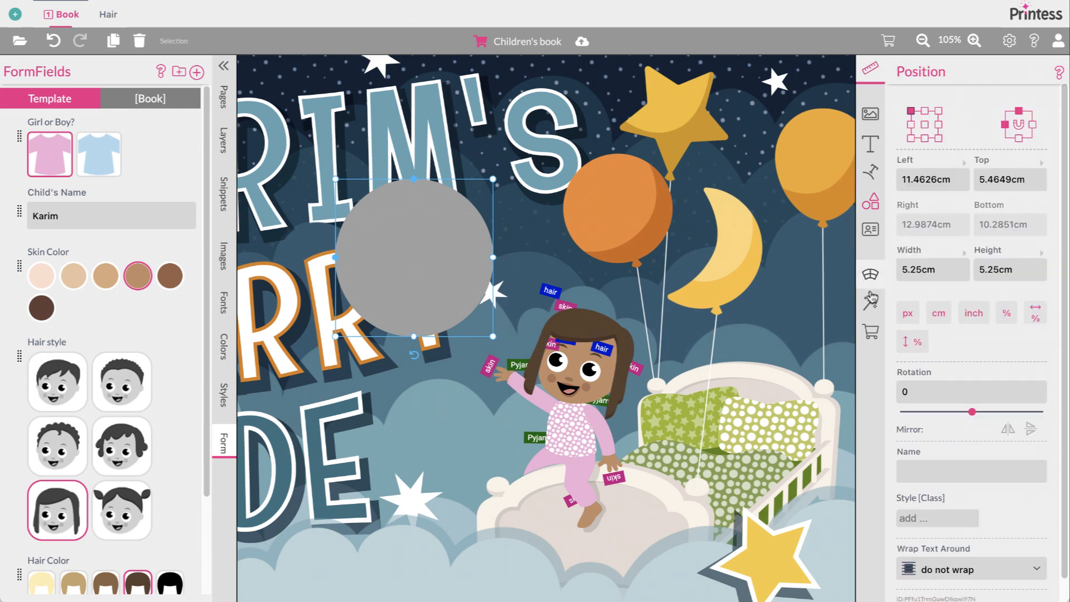
pyautogui.click(960, 519)
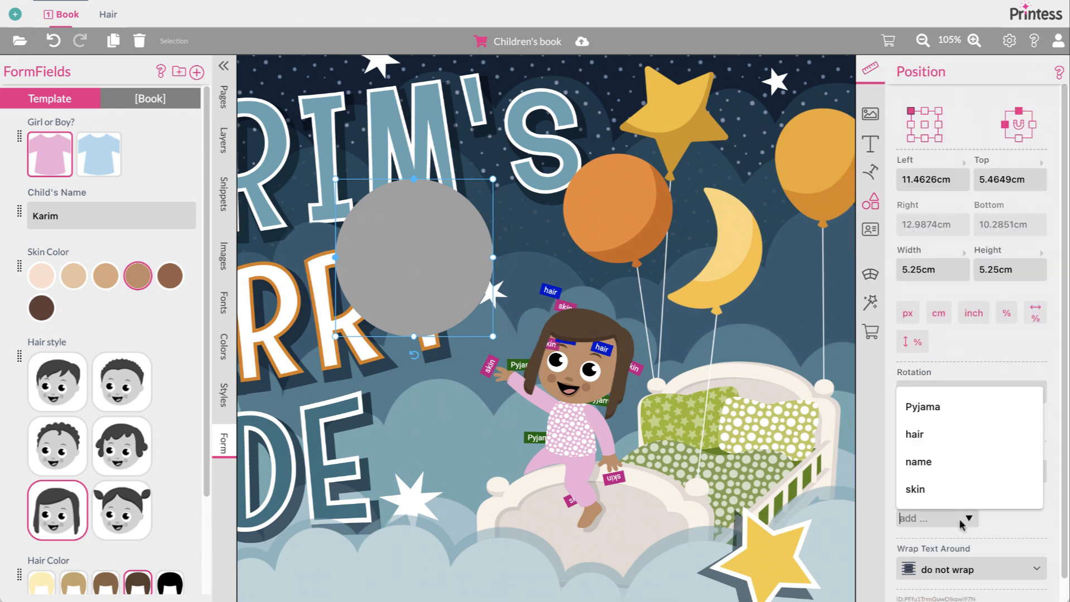
pyautogui.click(938, 420)
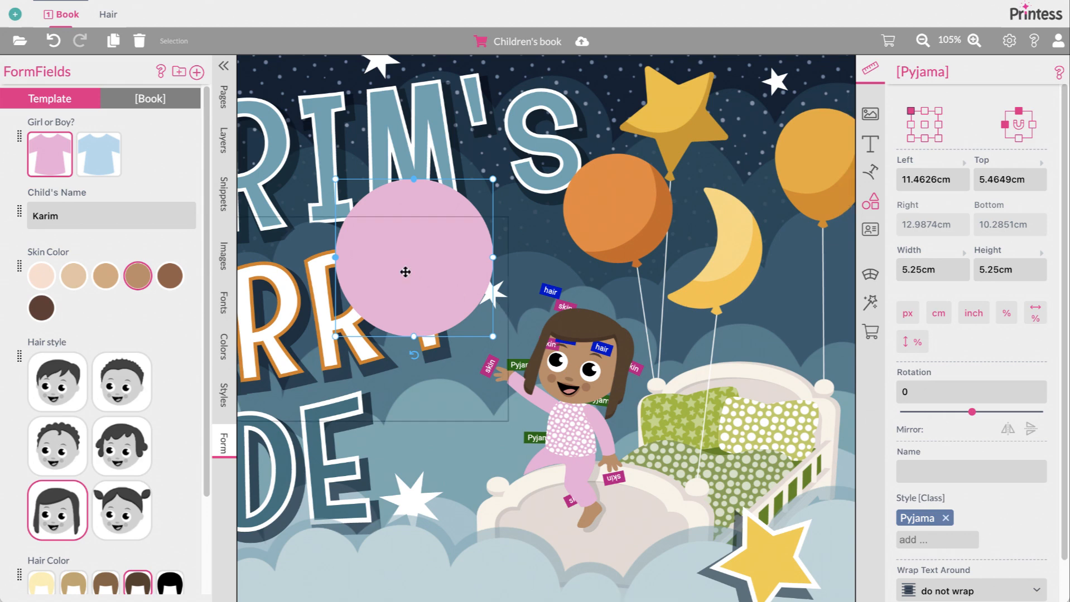
# - Check the .Pyjama style's fillColor rule against the circle on the cover
pyautogui.click(223, 394)
pyautogui.moveTo(27, 236); pyautogui.dragTo(167, 235)
pyautogui.click(164, 243)
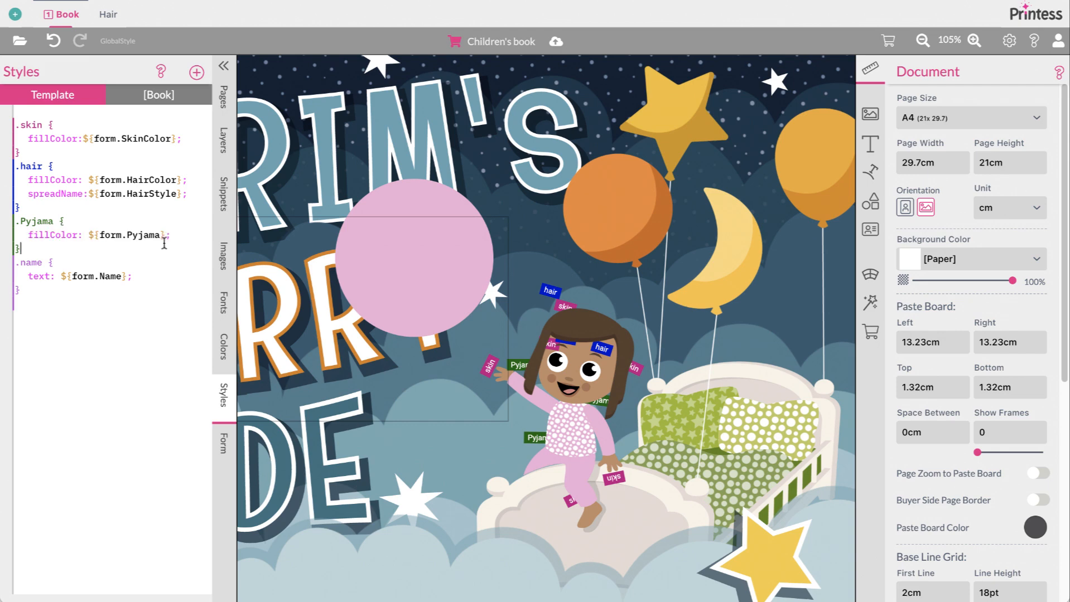
pyautogui.click(416, 230)
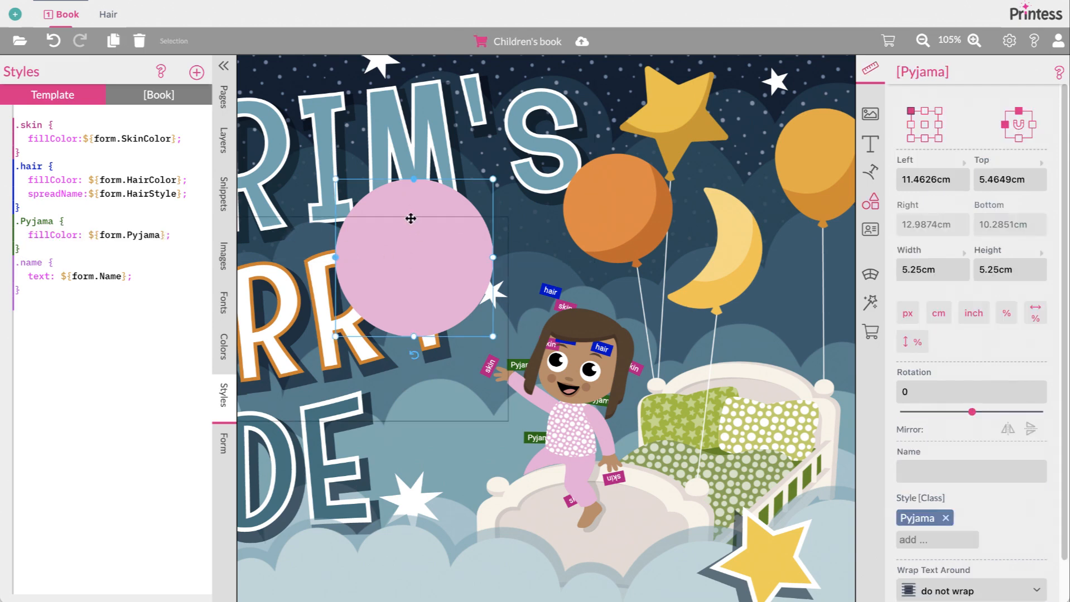
# - Preview the buyer side, switch "Girl or Boy?" between the blue and pink shirts, and return to the editor
pyautogui.click(887, 40)
pyautogui.click(935, 94)
pyautogui.click(889, 83)
pyautogui.click(936, 84)
pyautogui.click(890, 84)
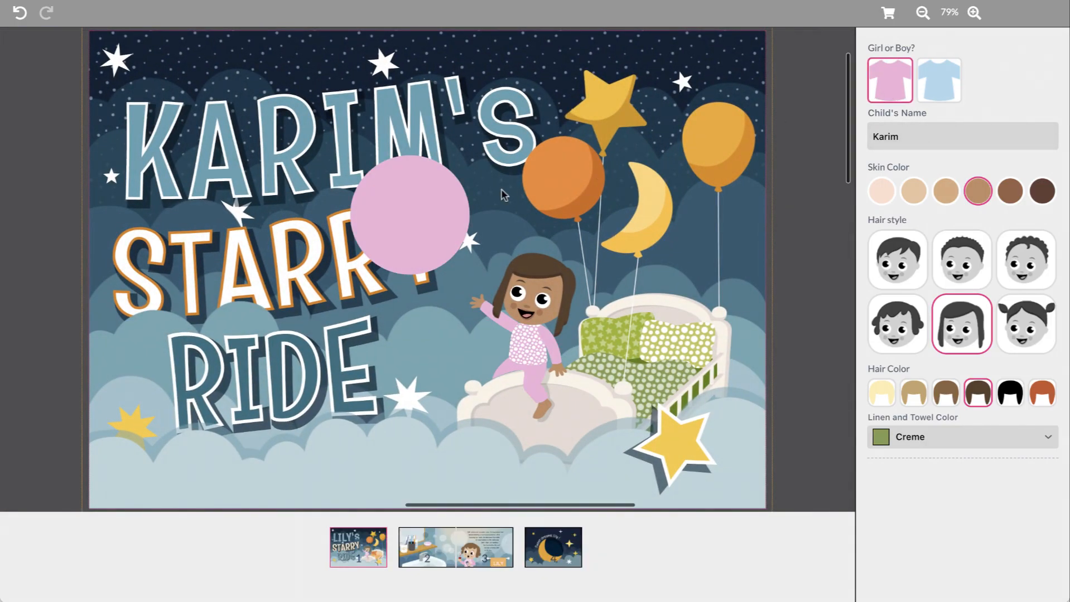
pyautogui.click(887, 13)
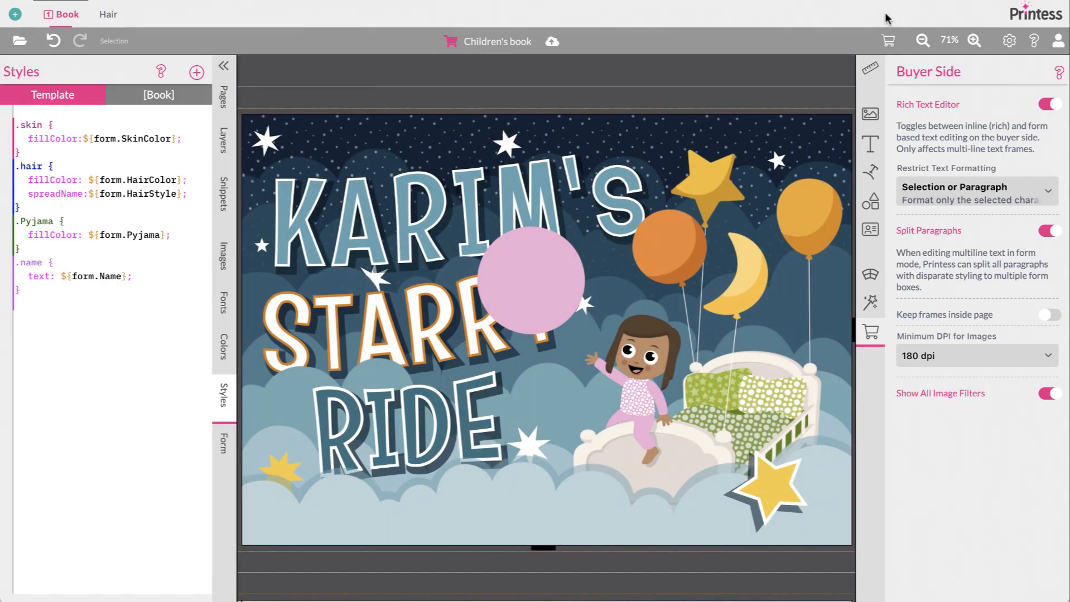
# - Turn on Show Styles to display the style tags on the bathroom spread with the soap bubbles
pyautogui.scroll(-6, 761, 107)
pyautogui.scroll(-4, 760, 106)
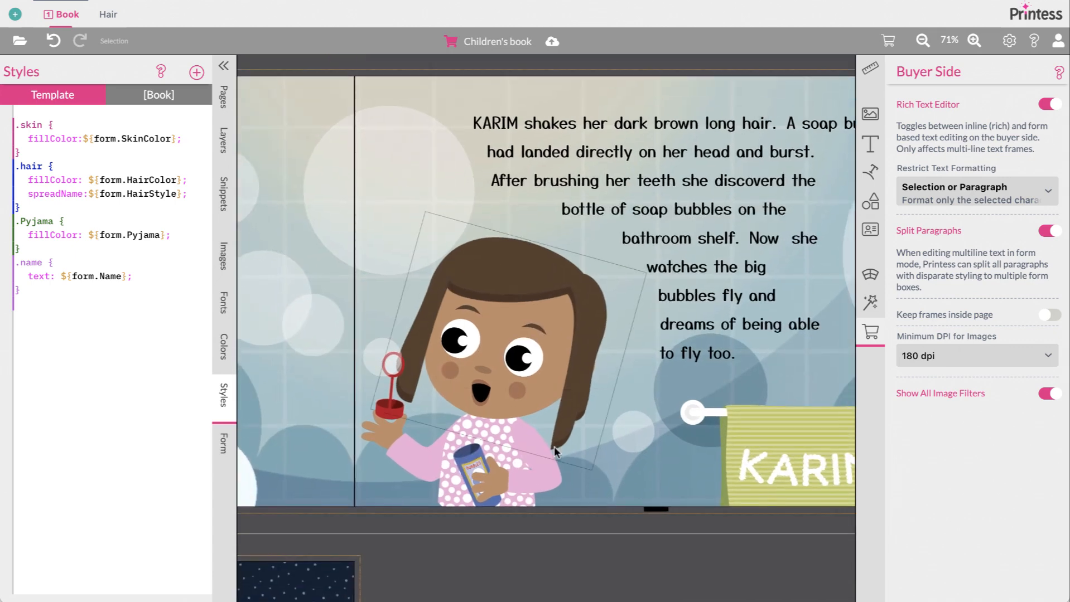
pyautogui.click(1009, 40)
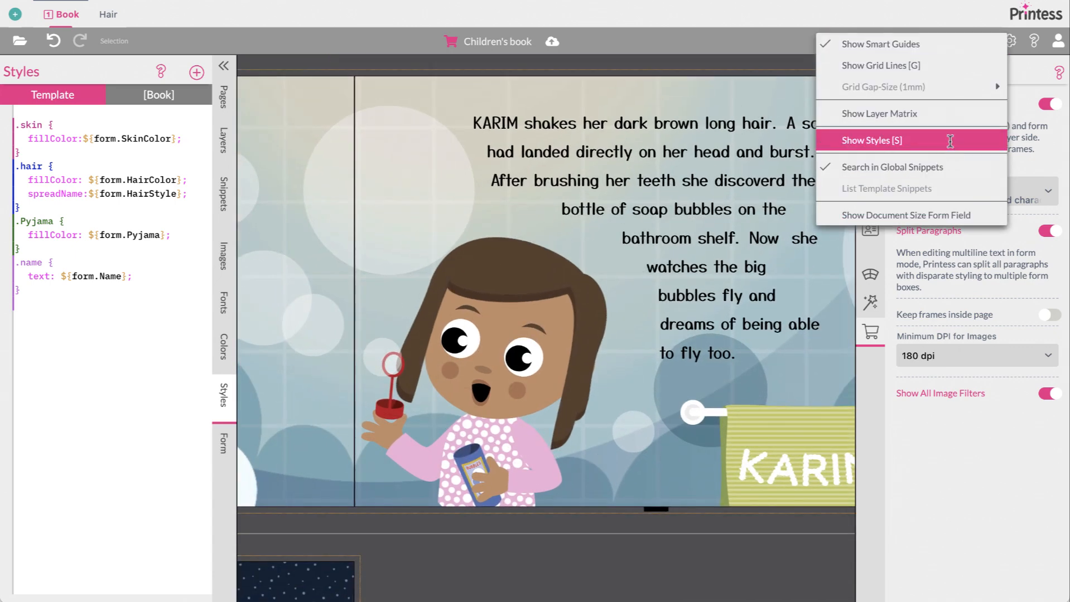
pyautogui.click(957, 140)
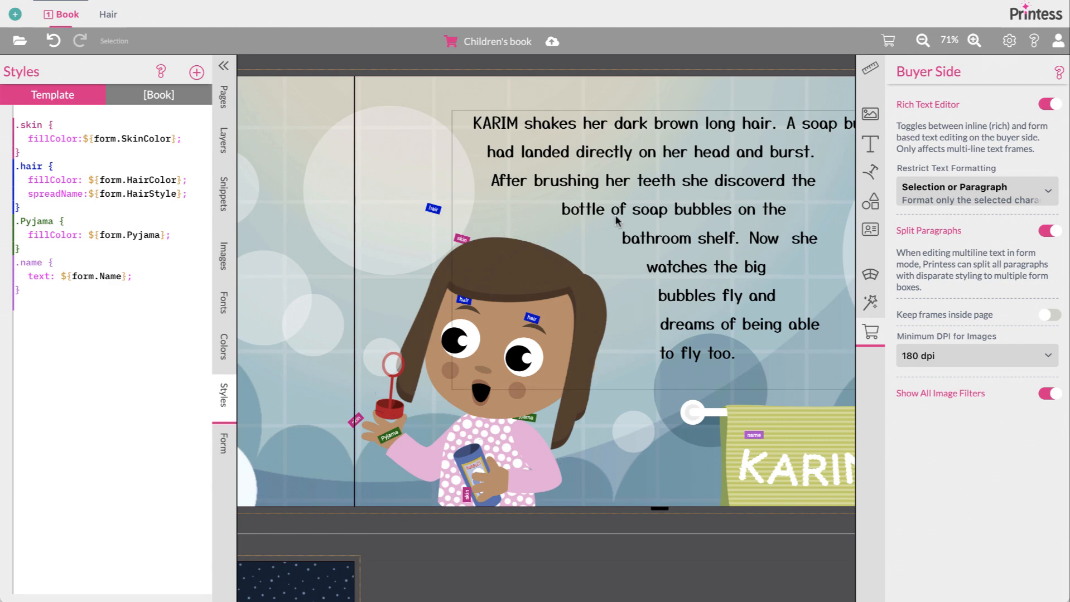
# - Delete the pink circle from the cover
pyautogui.scroll(8, 633, 219)
pyautogui.click(615, 234)
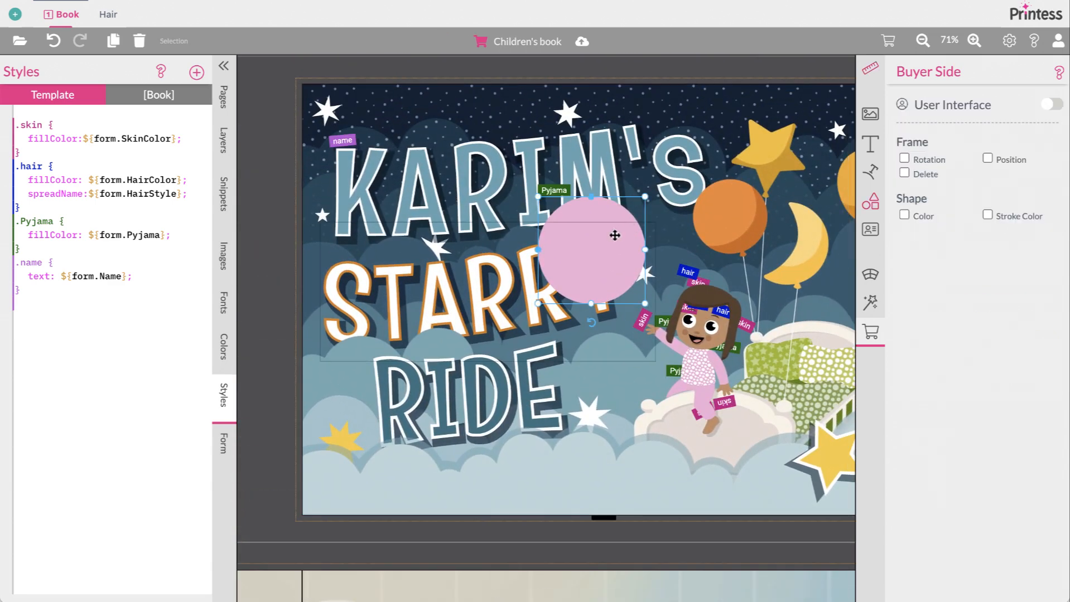
pyautogui.press('Delete')
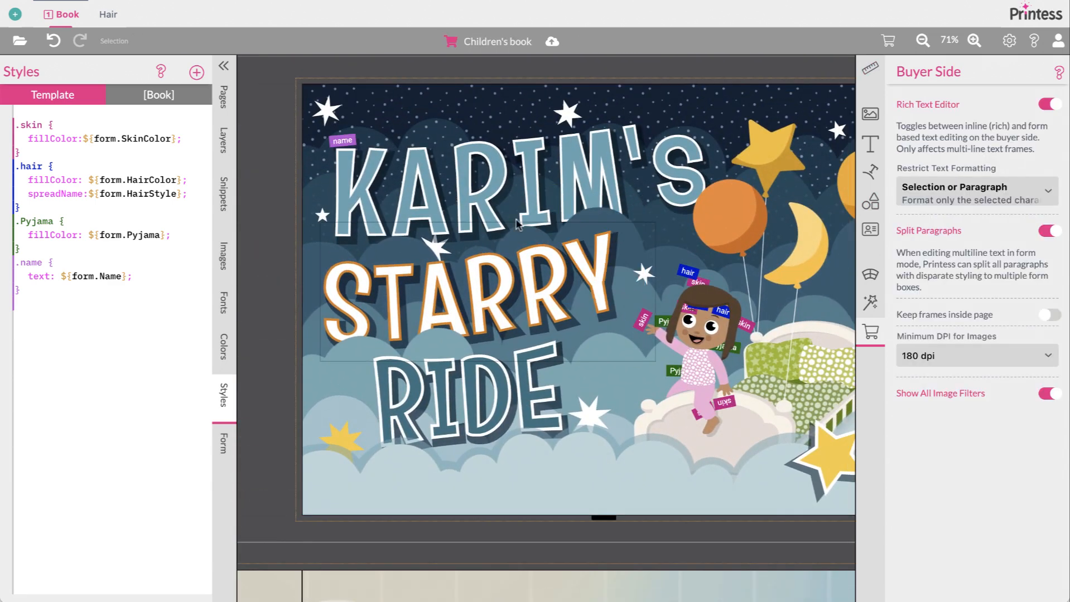
# - Open the Hair document and look through its hairstyle pages
pyautogui.click(109, 15)
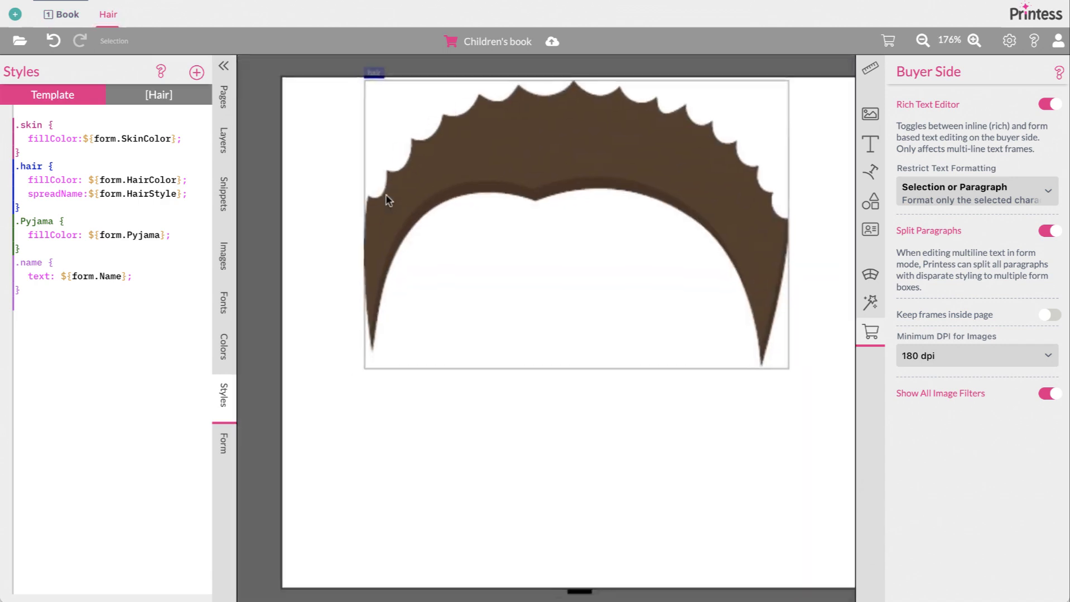
pyautogui.scroll(-5, 386, 196)
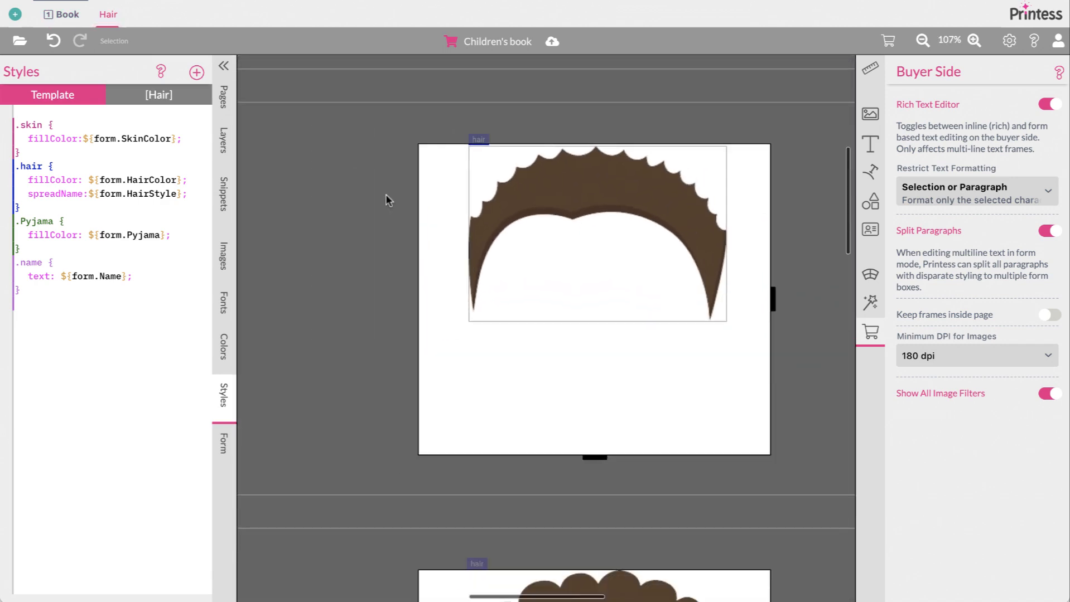
pyautogui.scroll(-5, 385, 196)
pyautogui.click(223, 96)
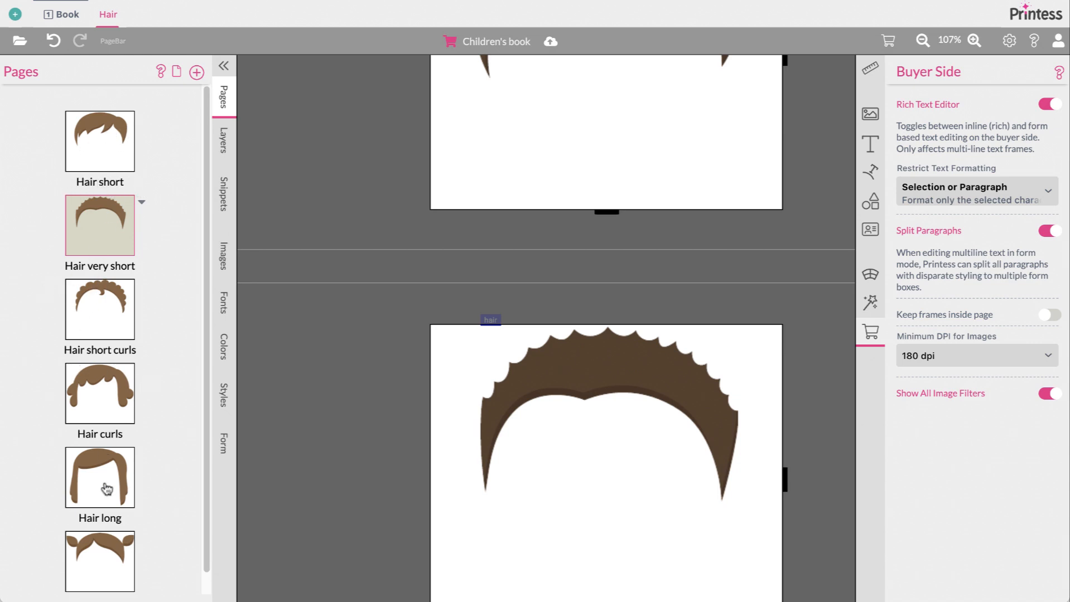
pyautogui.scroll(5, 578, 223)
# - Inspect the hair shape on the Hair short page in the path editor, then check its style class
pyautogui.click(579, 223)
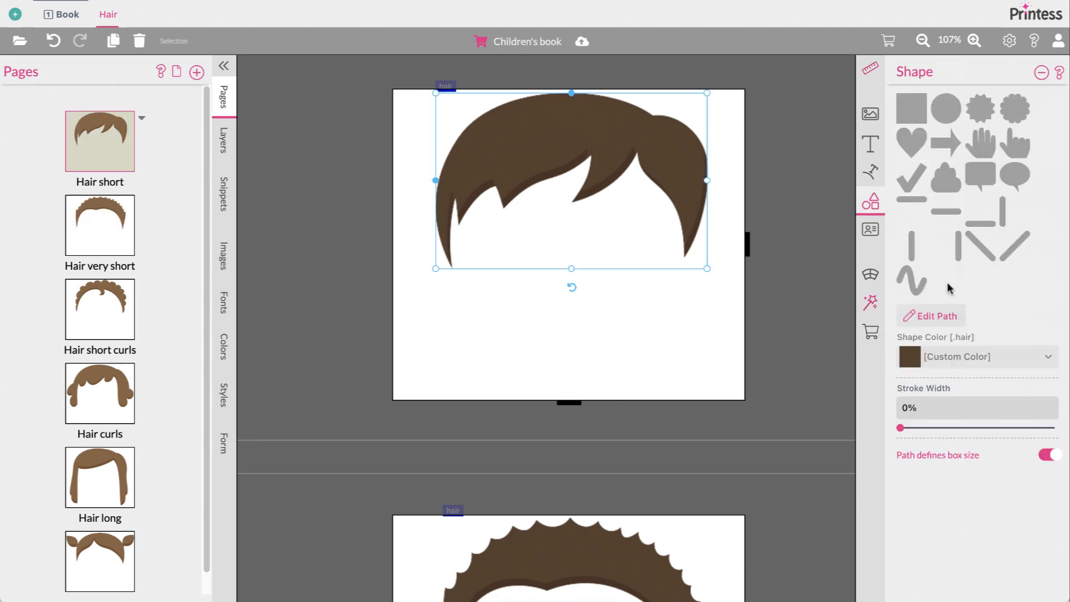
pyautogui.click(939, 312)
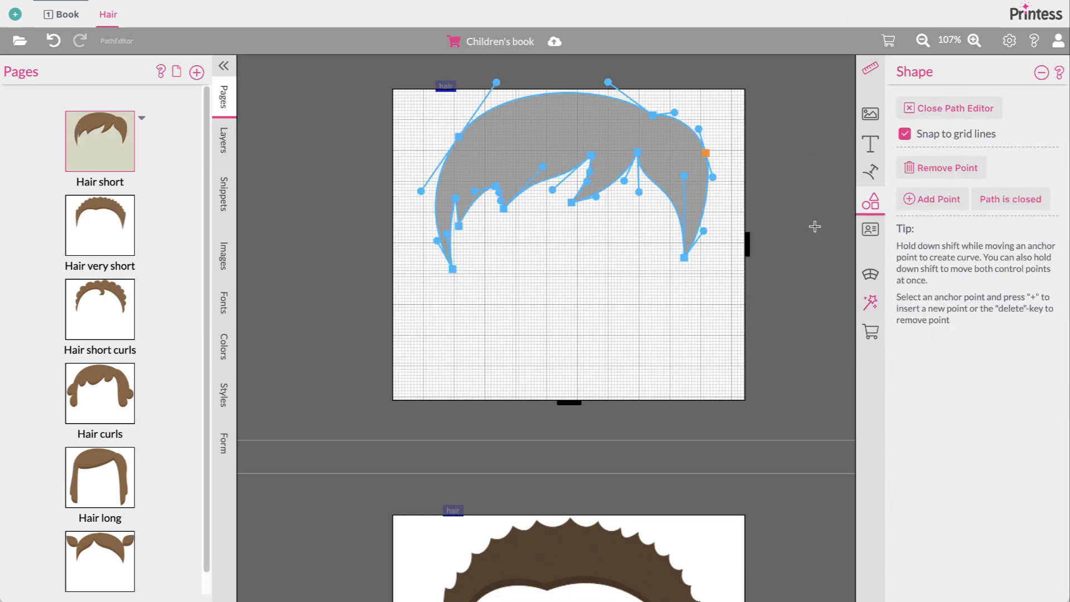
pyautogui.click(545, 212)
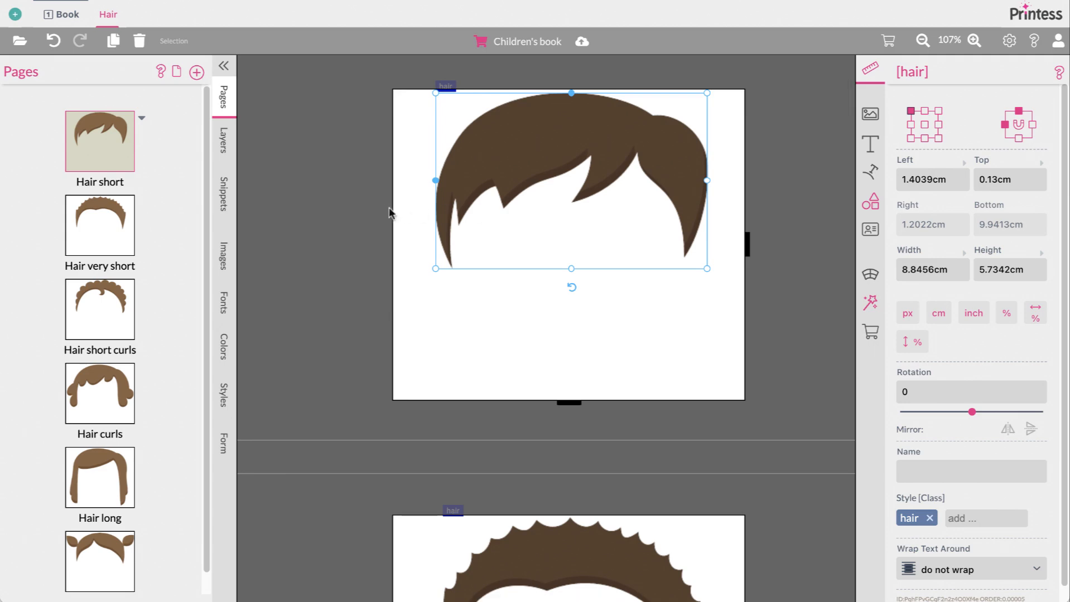
# - Place the Hair document as a sub-document on the book cover, enlarging it to about 10.8 × 6.6 cm over the title name
pyautogui.click(351, 212)
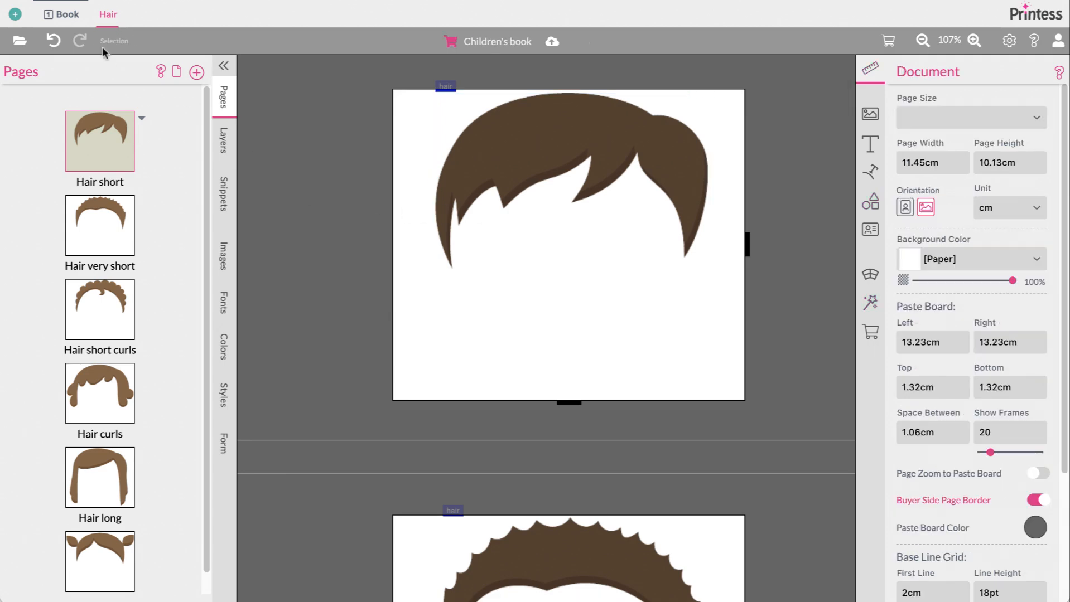
pyautogui.click(63, 14)
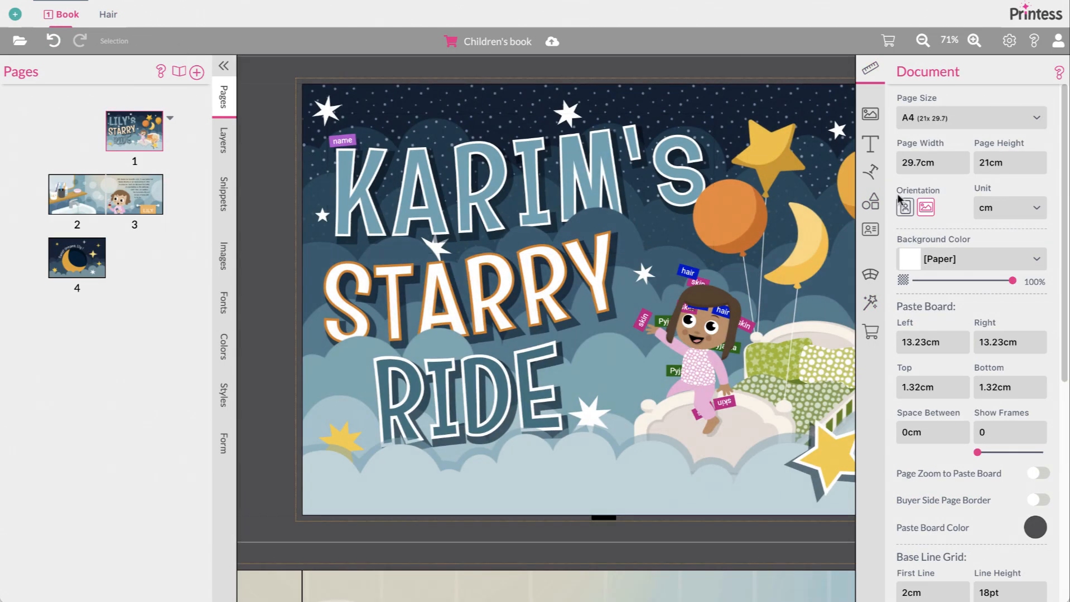
pyautogui.click(871, 230)
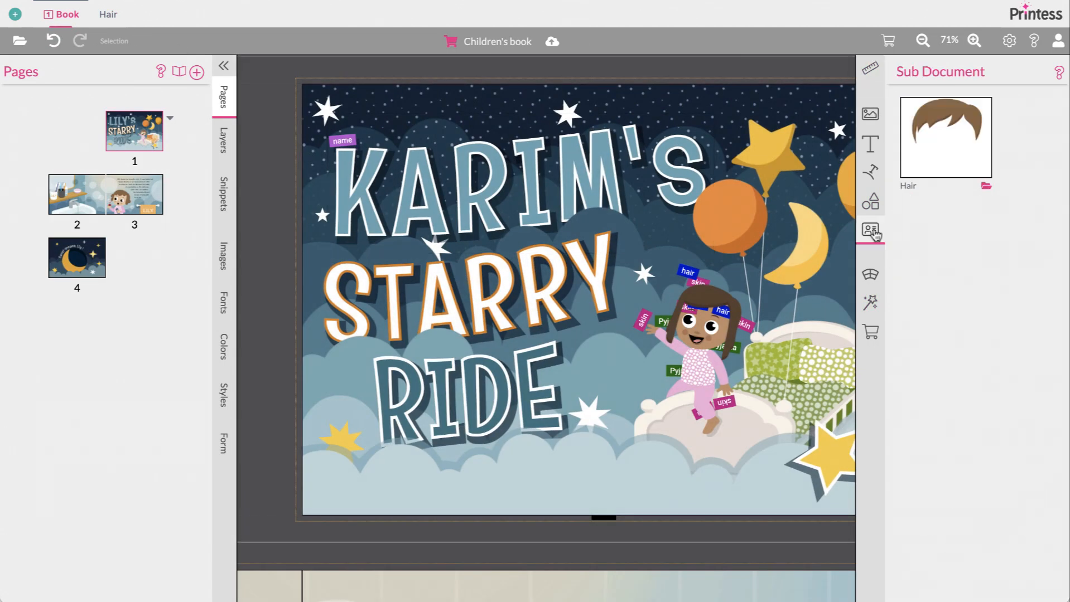
pyautogui.click(960, 144)
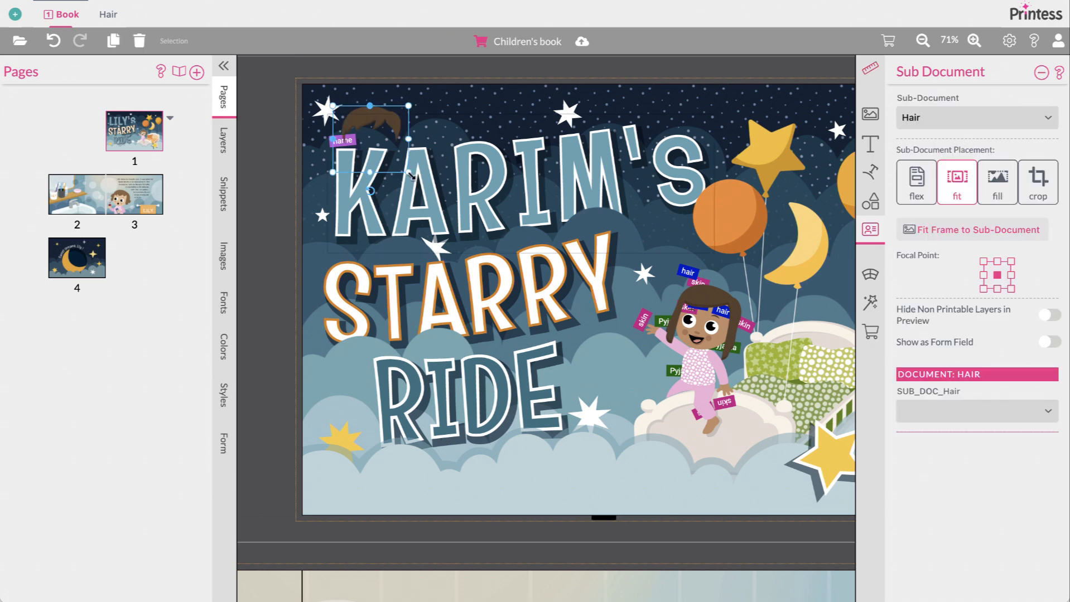
pyautogui.moveTo(408, 173); pyautogui.dragTo(554, 241)
pyautogui.moveTo(430, 140); pyautogui.dragTo(471, 137)
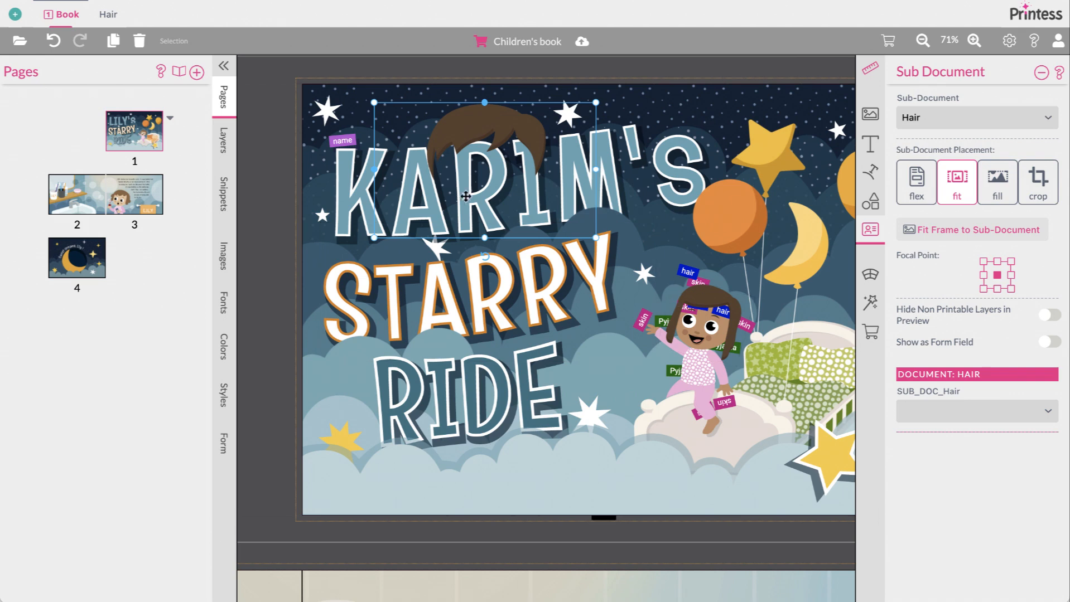
# - Set the Hair Color form field to the dark blond swatch
pyautogui.click(270, 200)
pyautogui.click(225, 446)
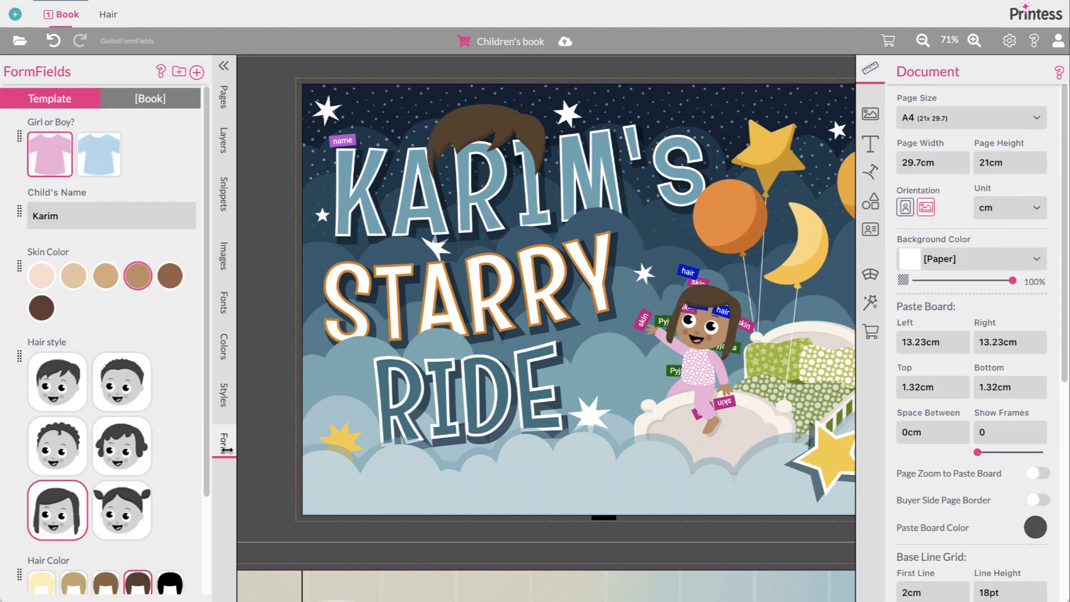
pyautogui.scroll(-3, 80, 488)
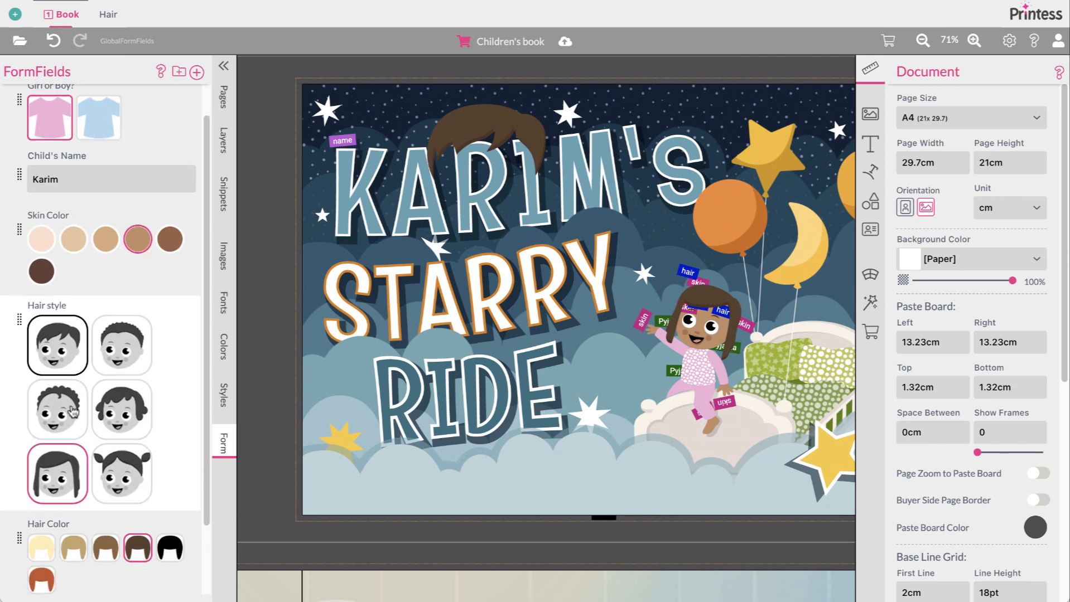
pyautogui.click(78, 489)
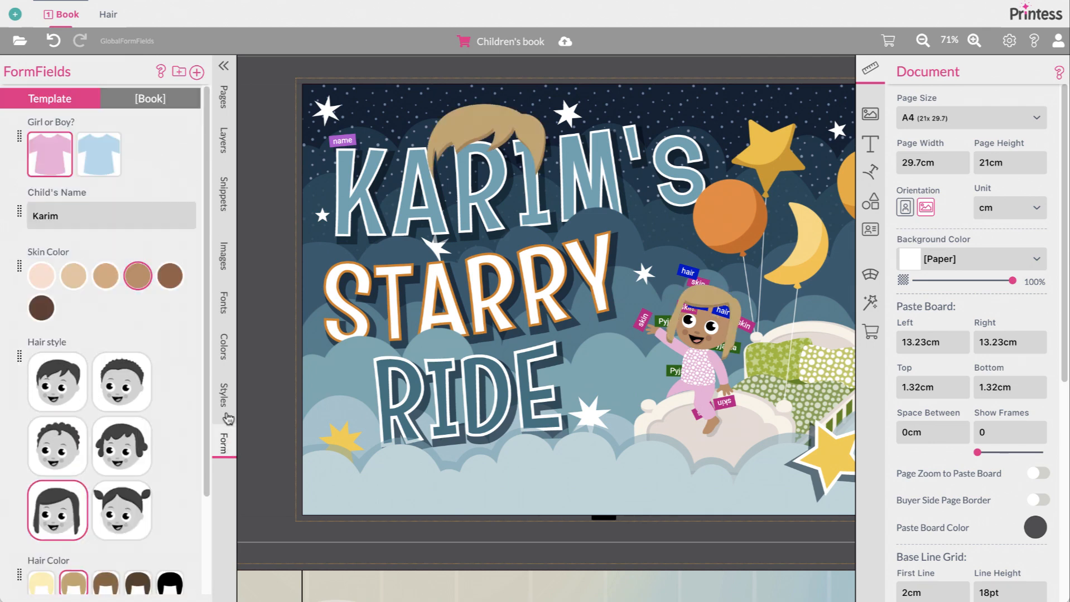
# - Examine the fillColor rule of the .hair style that refers to form.HairColor
pyautogui.click(224, 395)
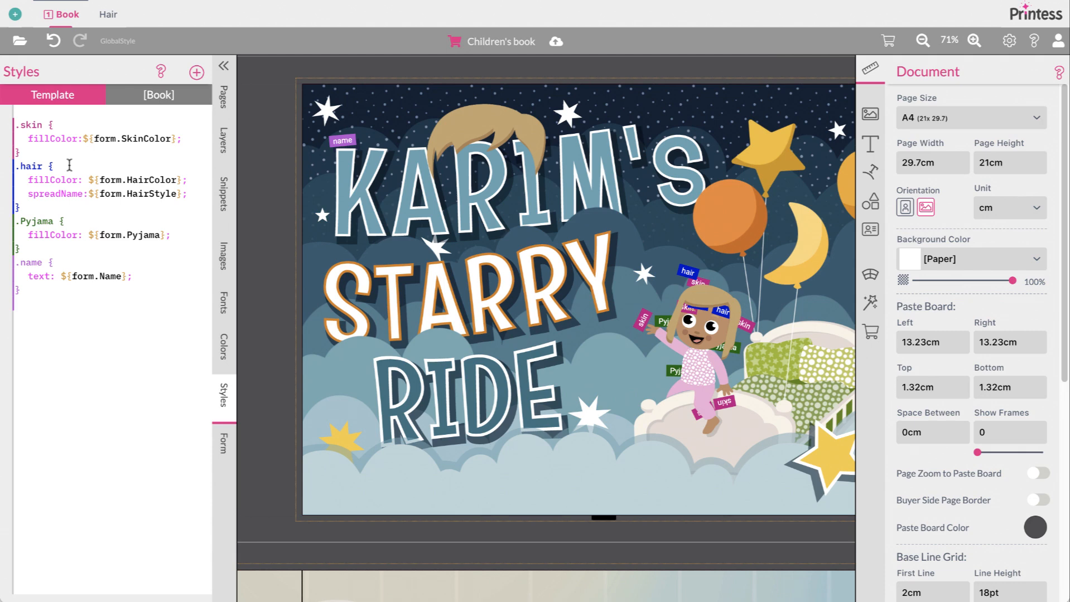
pyautogui.moveTo(25, 178); pyautogui.dragTo(202, 181)
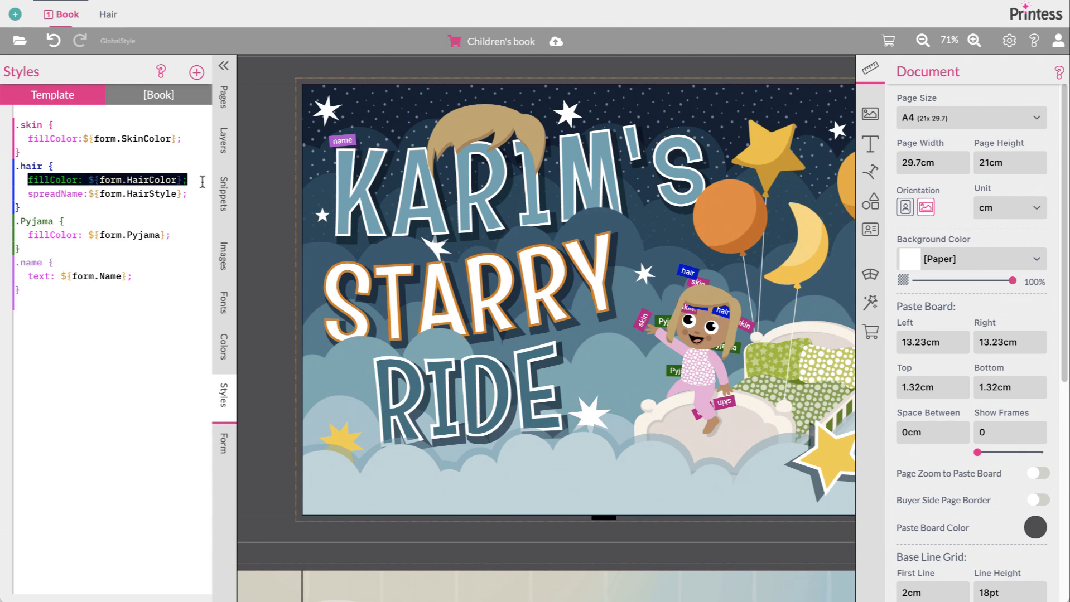
pyautogui.click(121, 204)
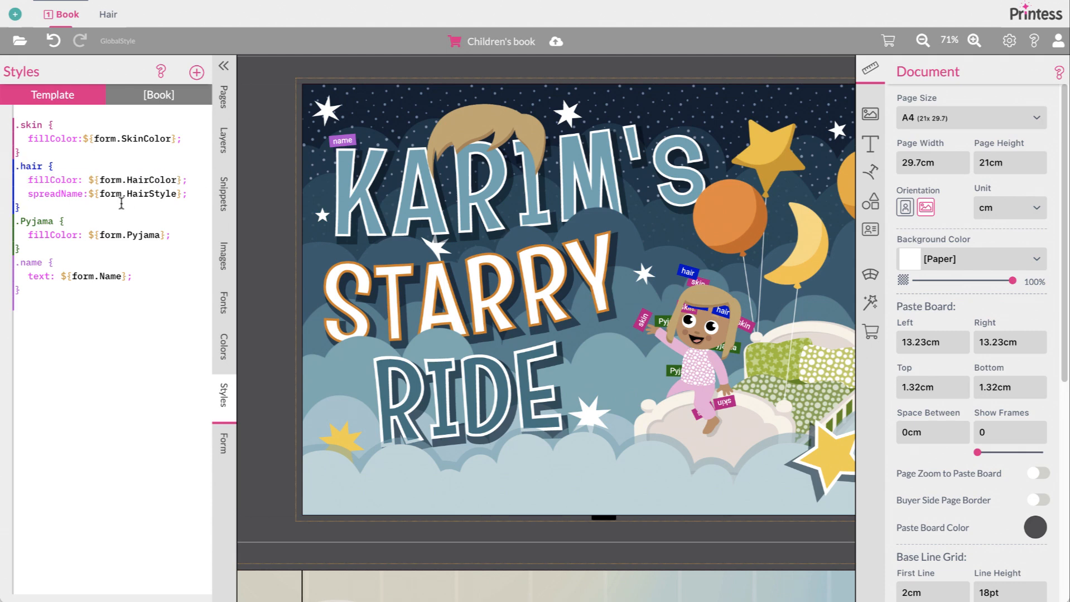
# - Open the Hair document and set the Hair Color form field to the medium brown swatch
pyautogui.click(471, 116)
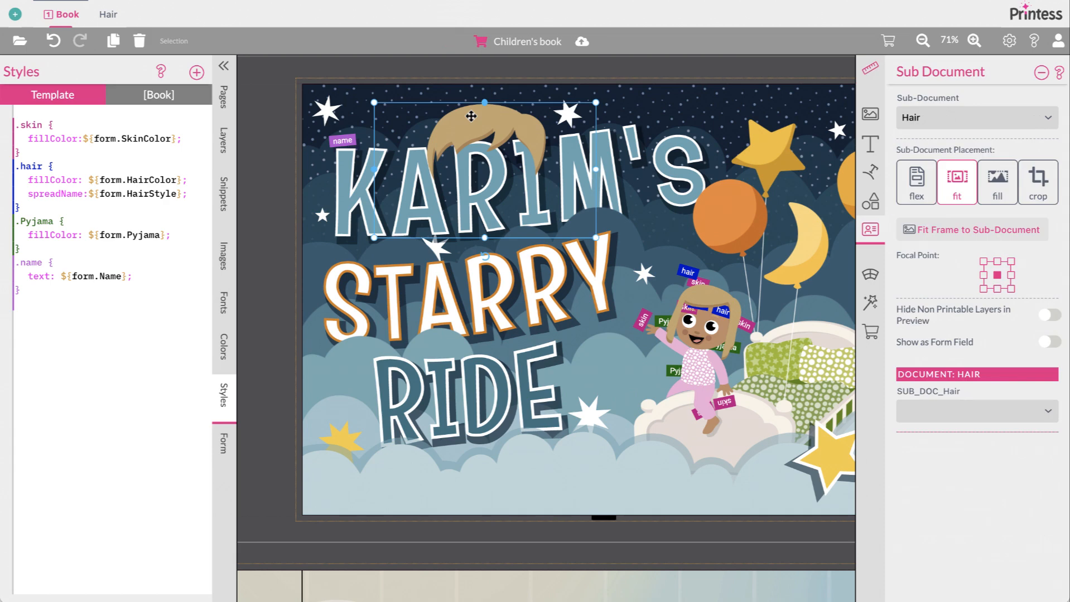
pyautogui.click(108, 14)
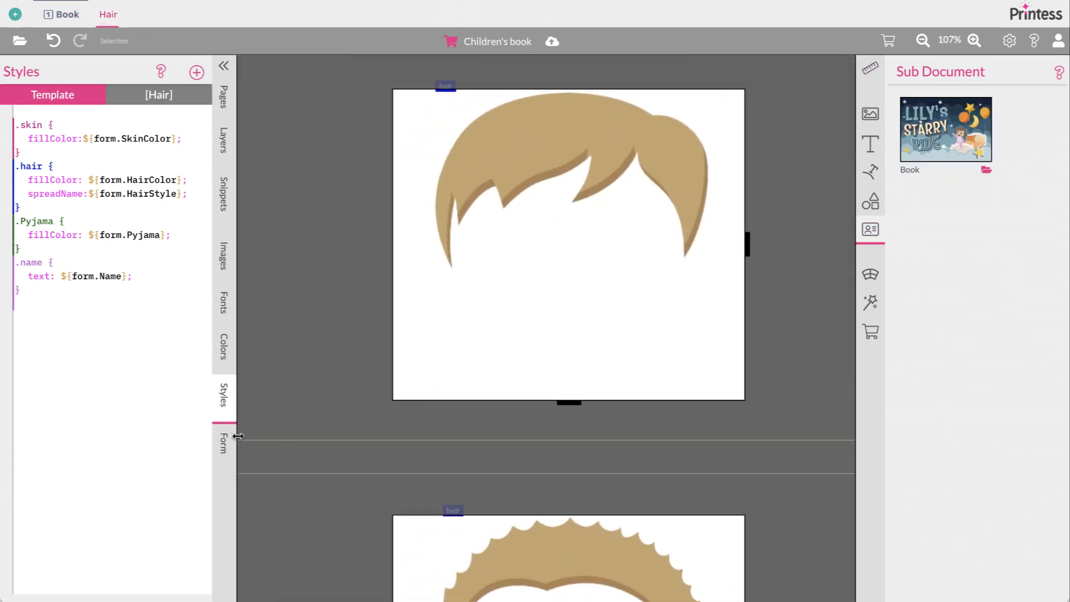
pyautogui.click(224, 443)
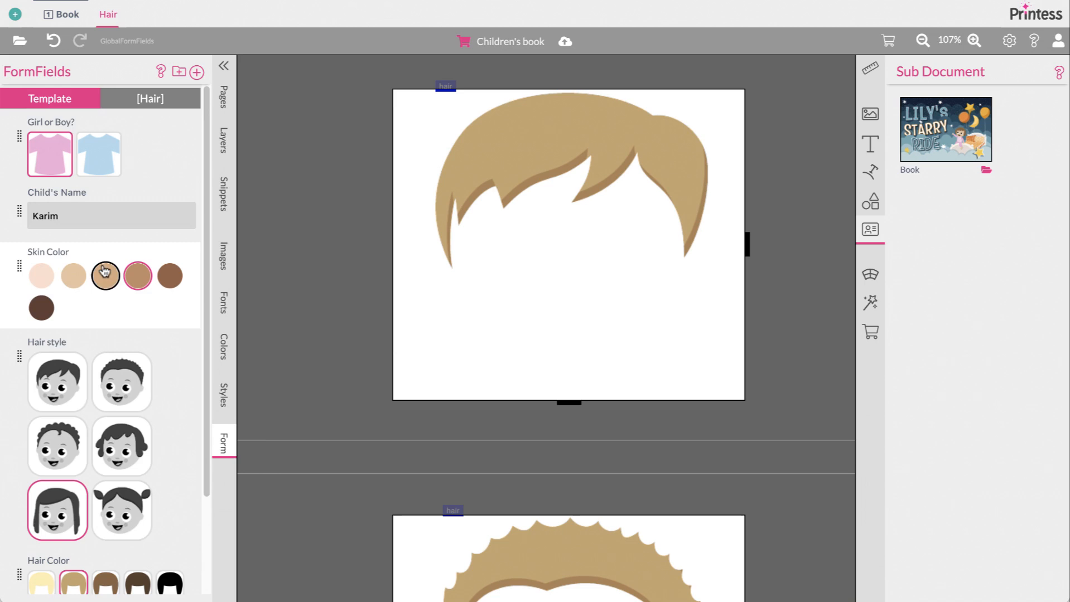
pyautogui.scroll(-1, 66, 532)
pyautogui.click(104, 557)
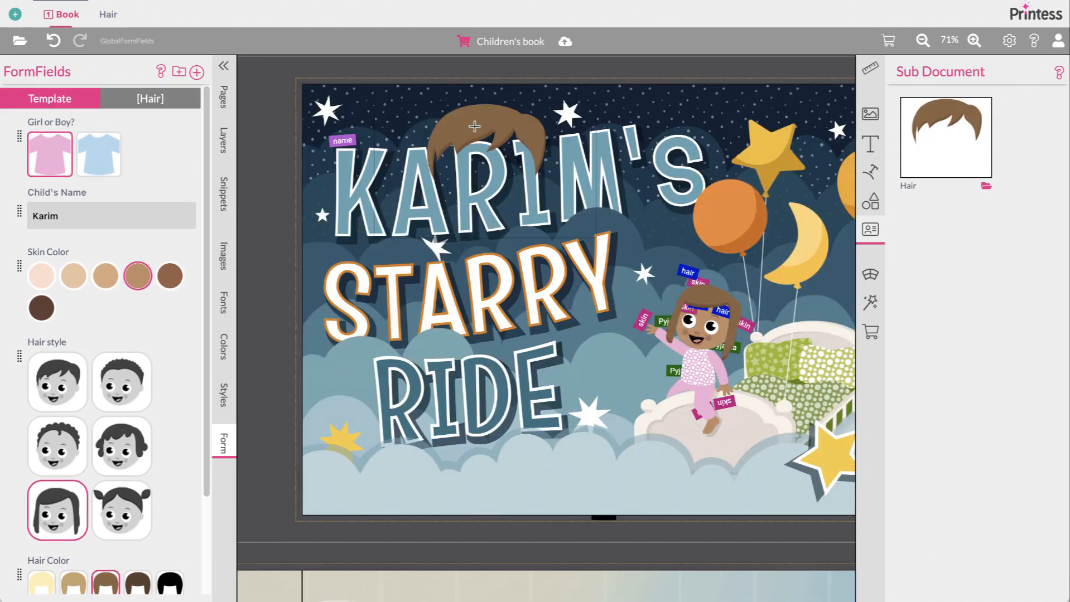
# - Move the cover's hair sub-document slightly down and try the Hair short curls page before setting it to Hair very short
pyautogui.click(474, 126)
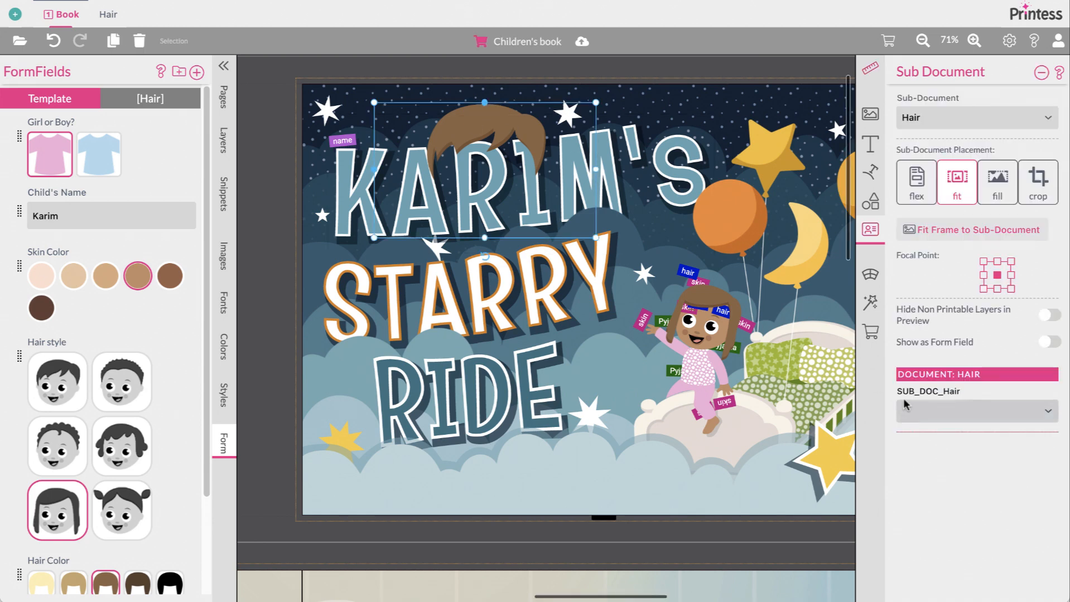
pyautogui.moveTo(517, 139); pyautogui.dragTo(516, 156)
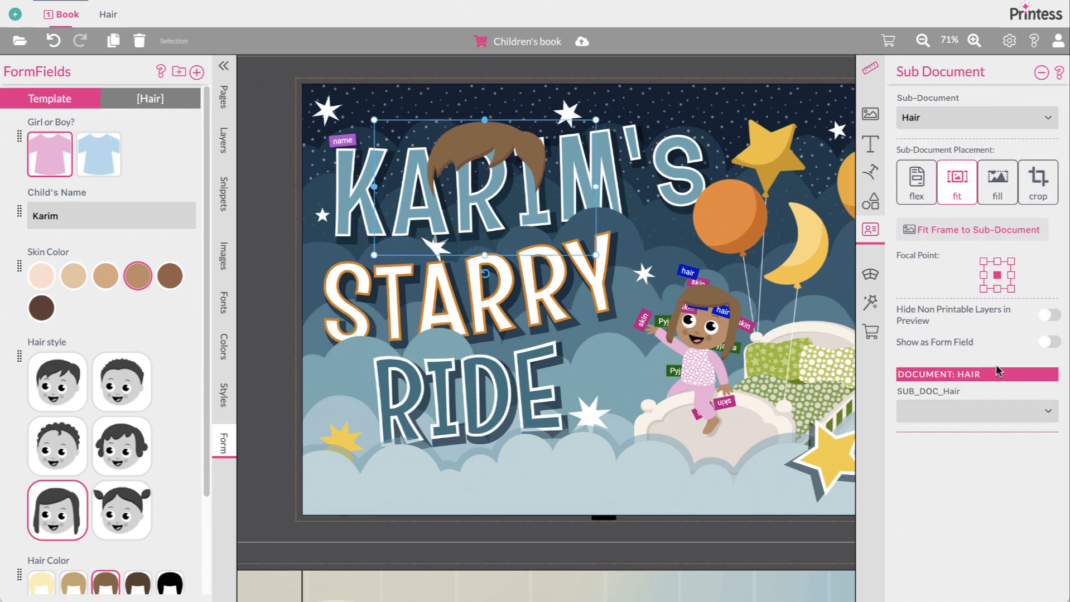
pyautogui.click(973, 412)
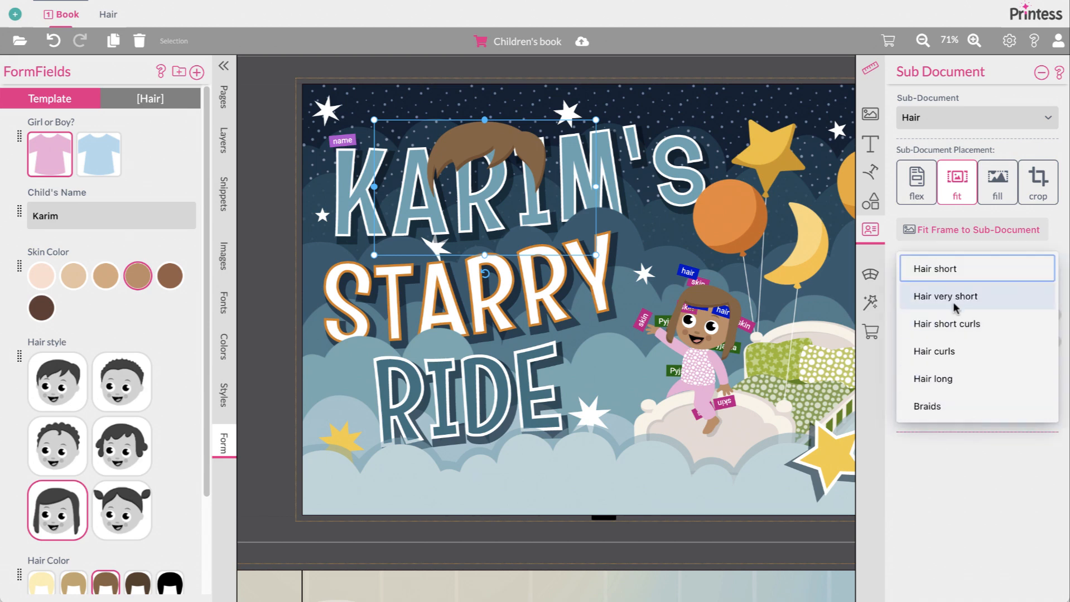
pyautogui.click(953, 326)
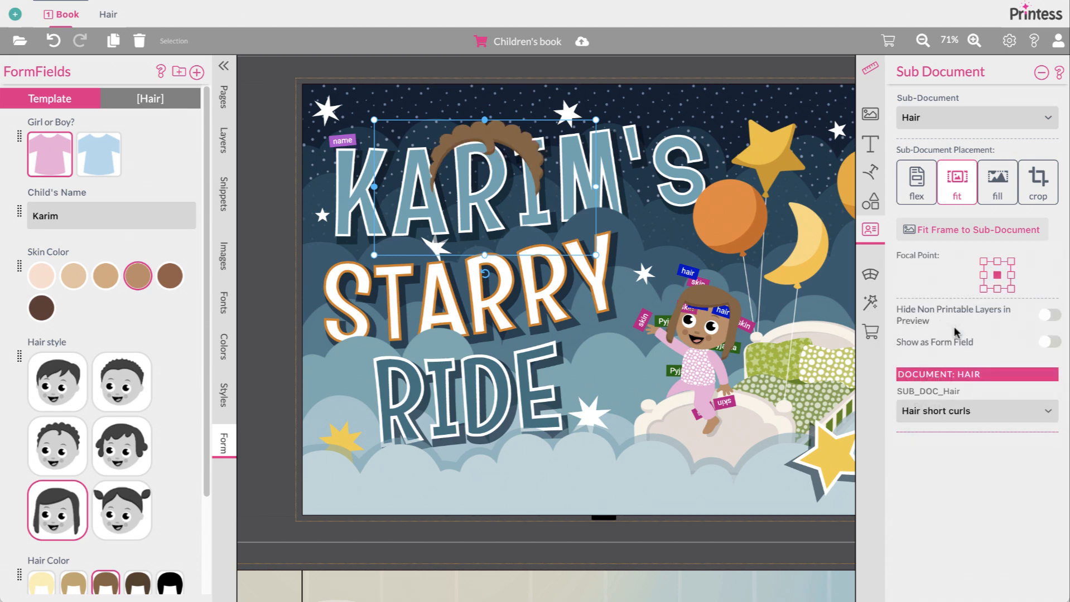
pyautogui.click(950, 411)
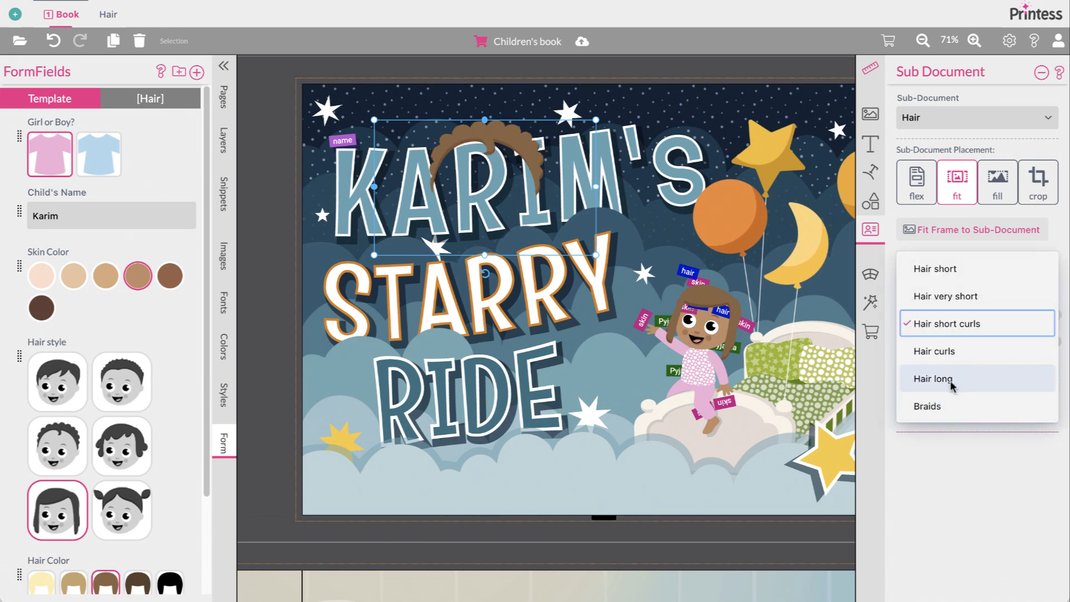
pyautogui.click(943, 295)
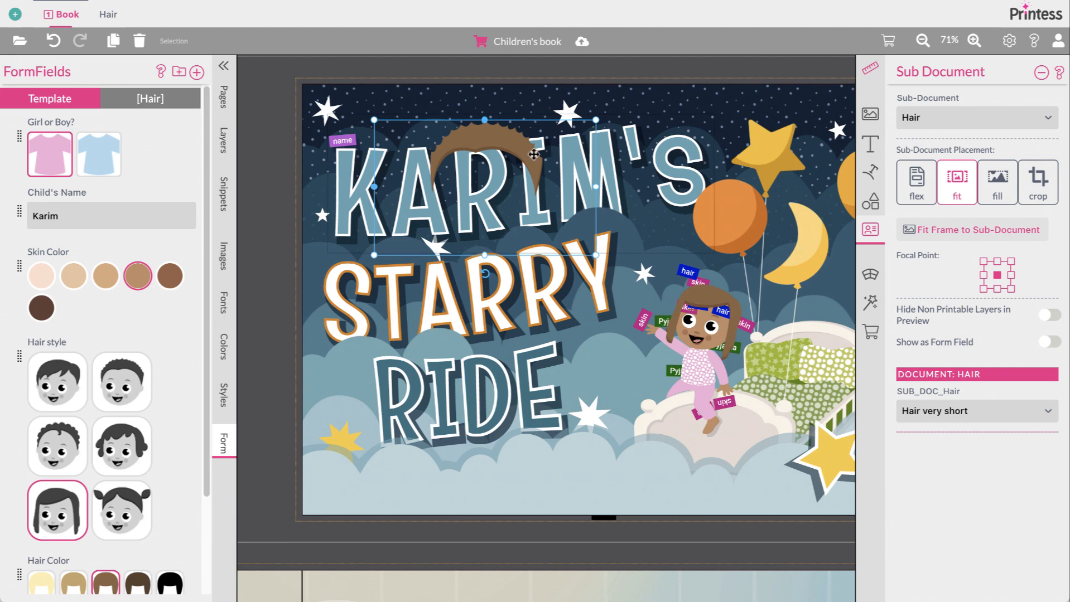
# - Assign the hair style class to the hair sub-document placed over the cover title
pyautogui.click(871, 69)
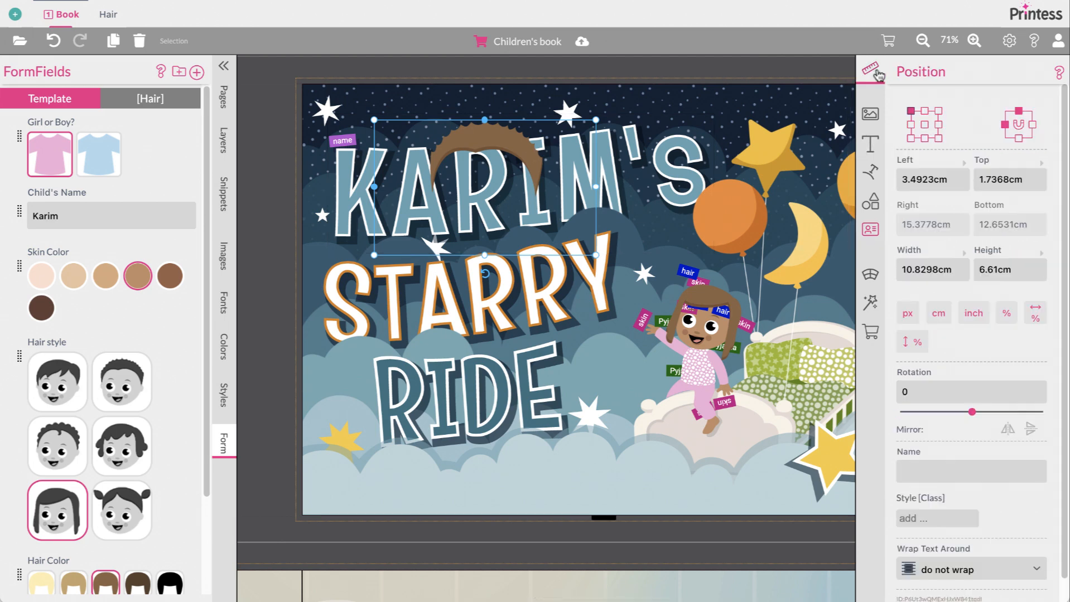
pyautogui.click(941, 516)
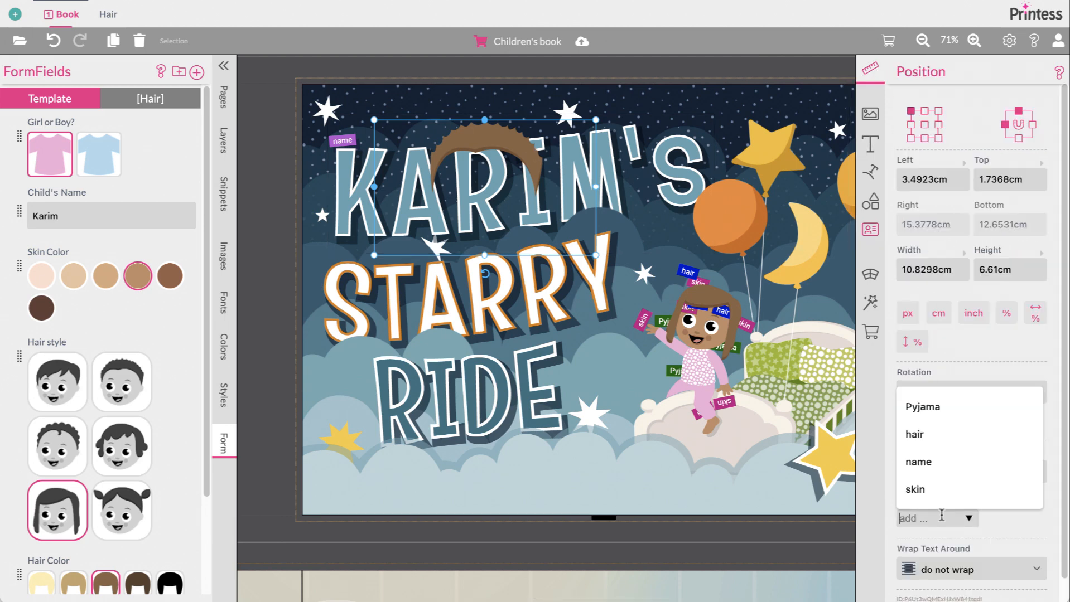
pyautogui.click(929, 431)
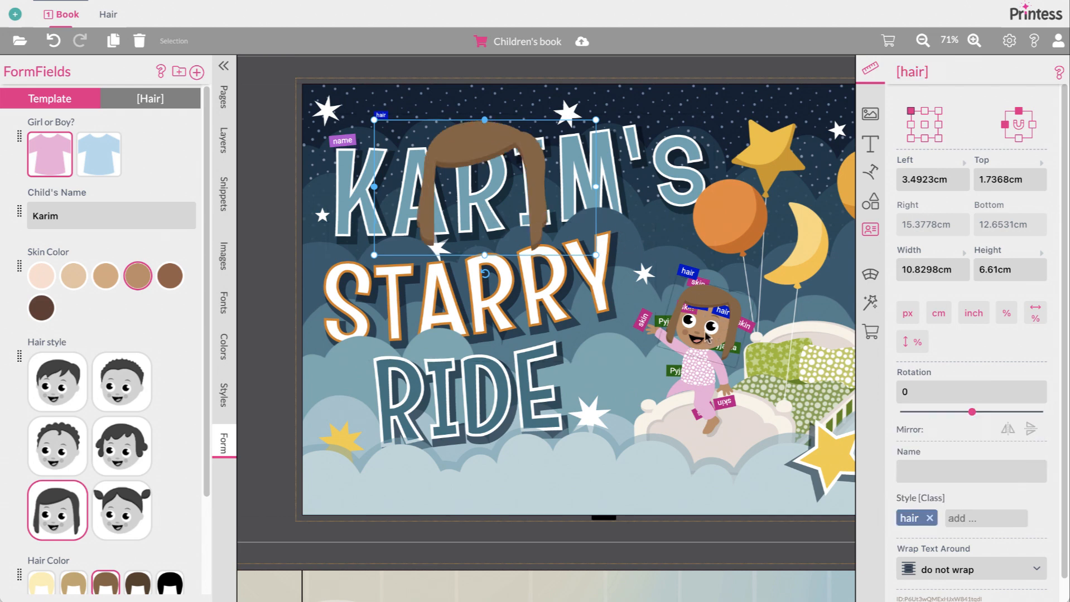
# - Set the Hair style form field to the chin-length curls hairstyle
pyautogui.click(100, 452)
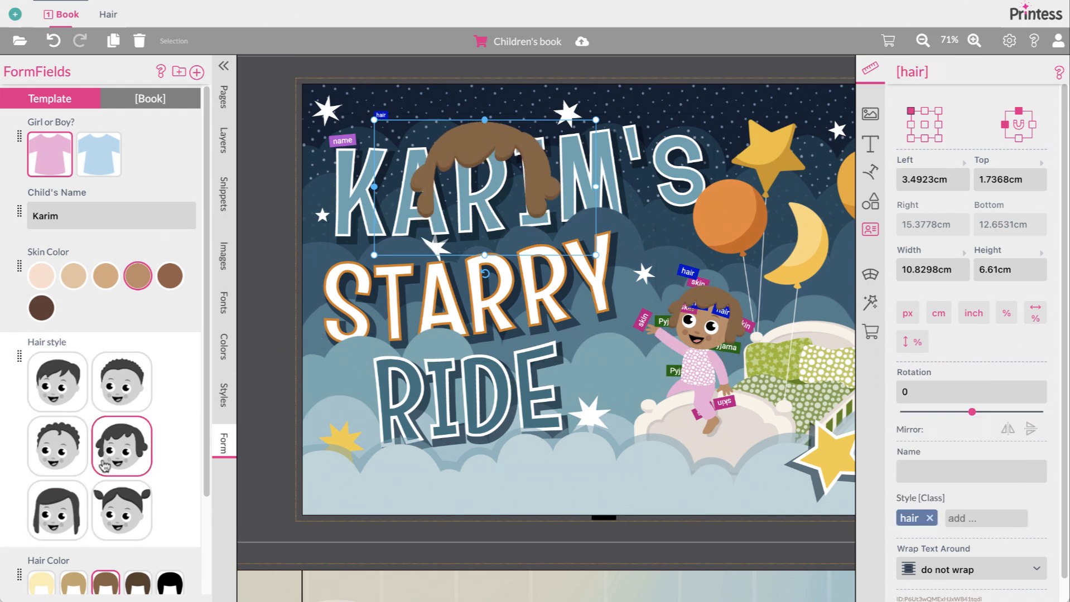
pyautogui.click(118, 480)
pyautogui.click(118, 454)
# - Review the value list in the HairStyle form field's settings and close them without changes
pyautogui.rightClick(15, 402)
pyautogui.click(26, 409)
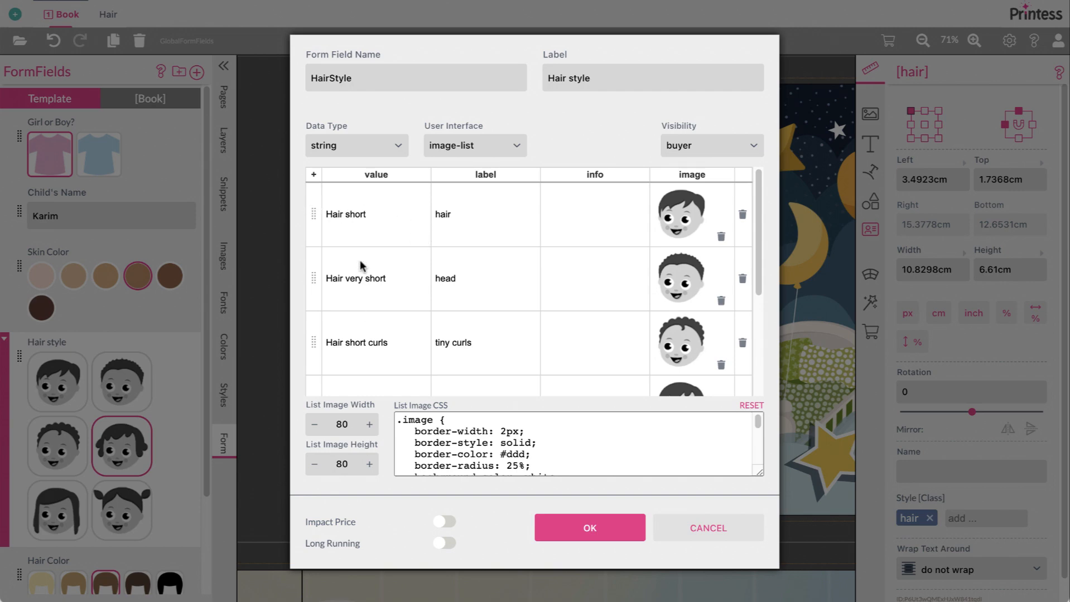
pyautogui.scroll(-1, 699, 326)
pyautogui.scroll(-1, 700, 326)
pyautogui.scroll(3, 700, 326)
pyautogui.click(672, 527)
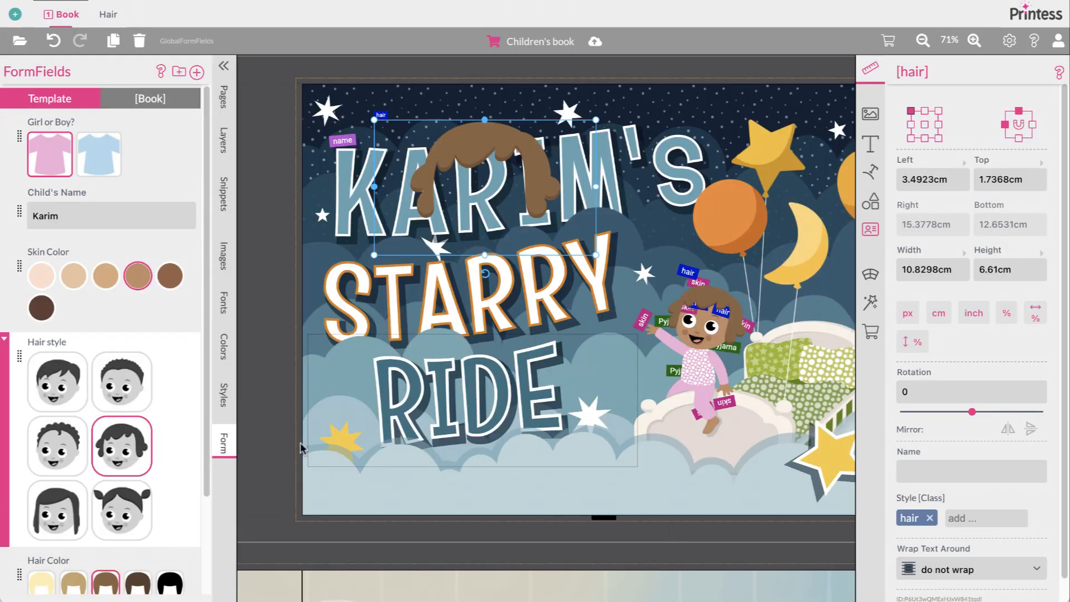
# - Highlight the spreadName property in the .hair style to examine its link to form.HairStyle
pyautogui.click(223, 395)
pyautogui.moveTo(28, 195); pyautogui.dragTo(86, 195)
pyautogui.click(68, 195)
pyautogui.doubleClick(68, 195)
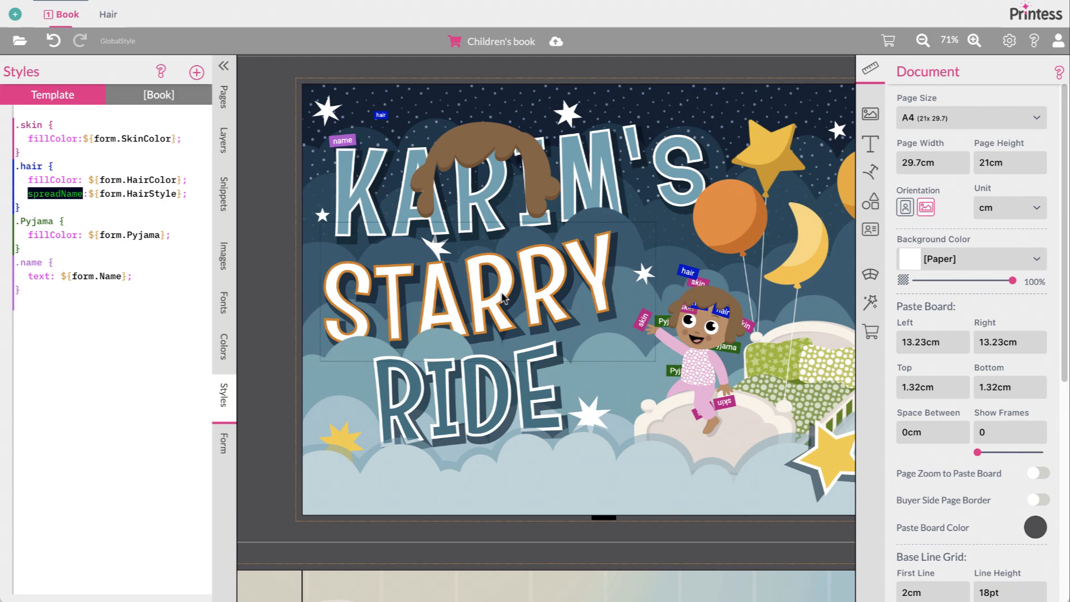
# - Select the Distance circle around the child's head on the bathroom page and set its shape color to gray 40%
pyautogui.scroll(-8, 500, 292)
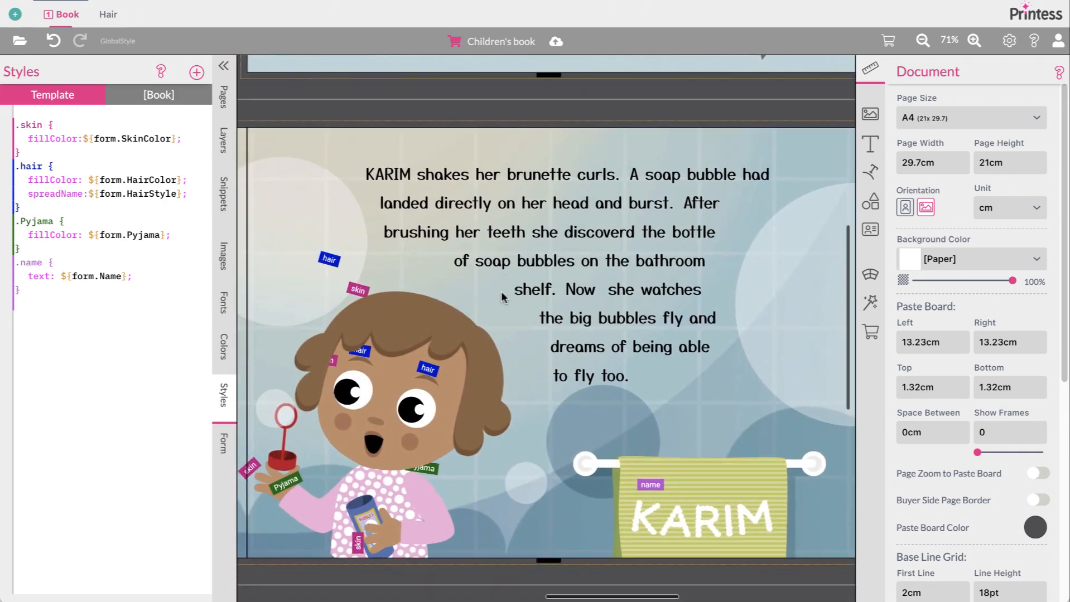
pyautogui.click(554, 235)
pyautogui.moveTo(431, 283); pyautogui.dragTo(432, 284)
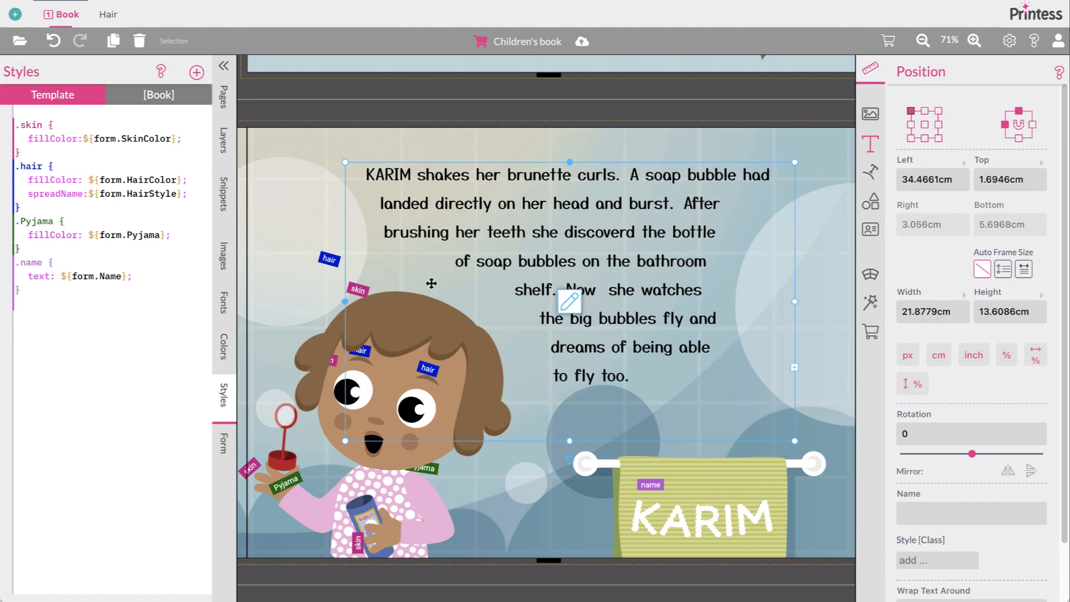
pyautogui.click(431, 283)
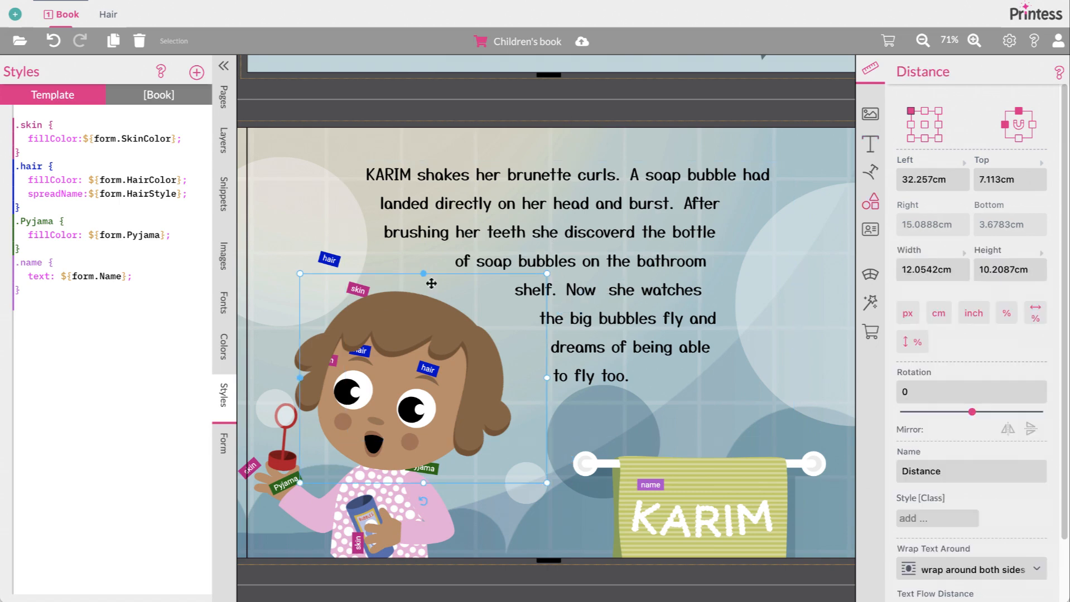
pyautogui.click(431, 284)
pyautogui.click(446, 332)
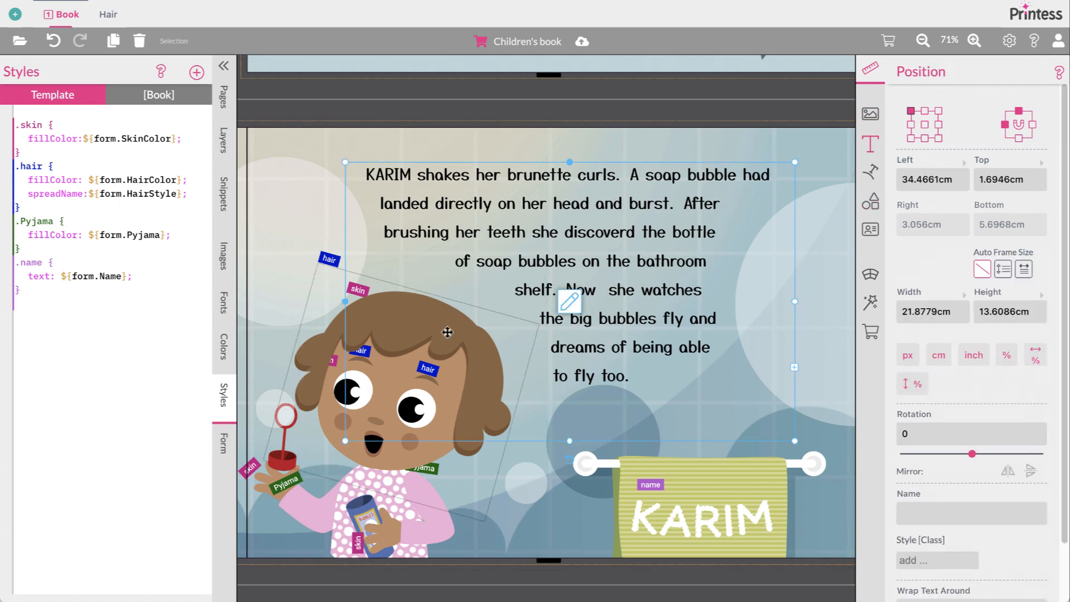
pyautogui.click(446, 332)
pyautogui.click(446, 332)
pyautogui.click(472, 291)
pyautogui.click(472, 292)
pyautogui.click(865, 209)
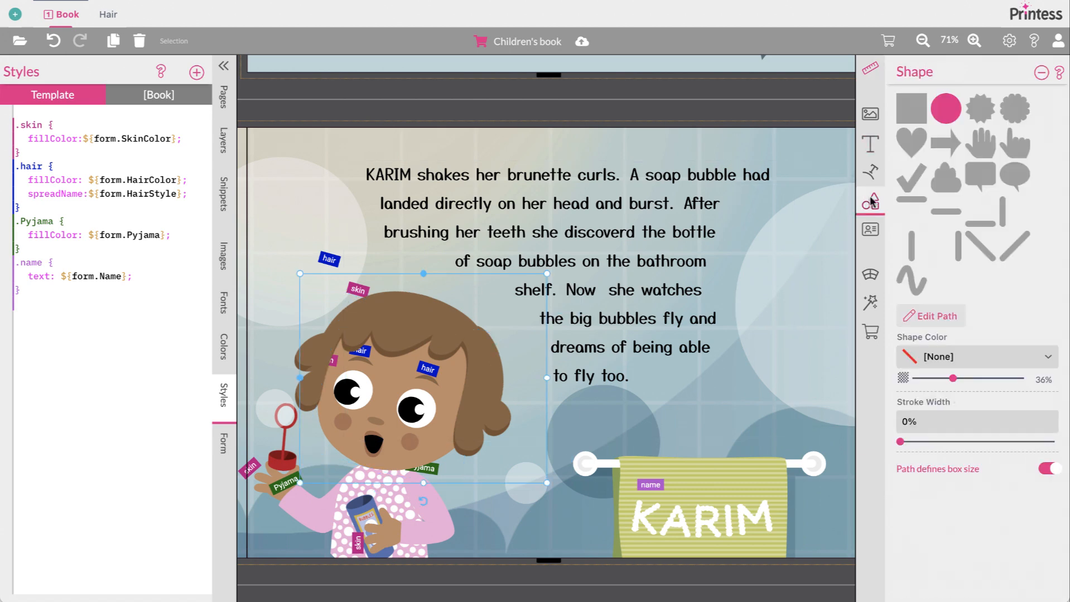
pyautogui.click(967, 356)
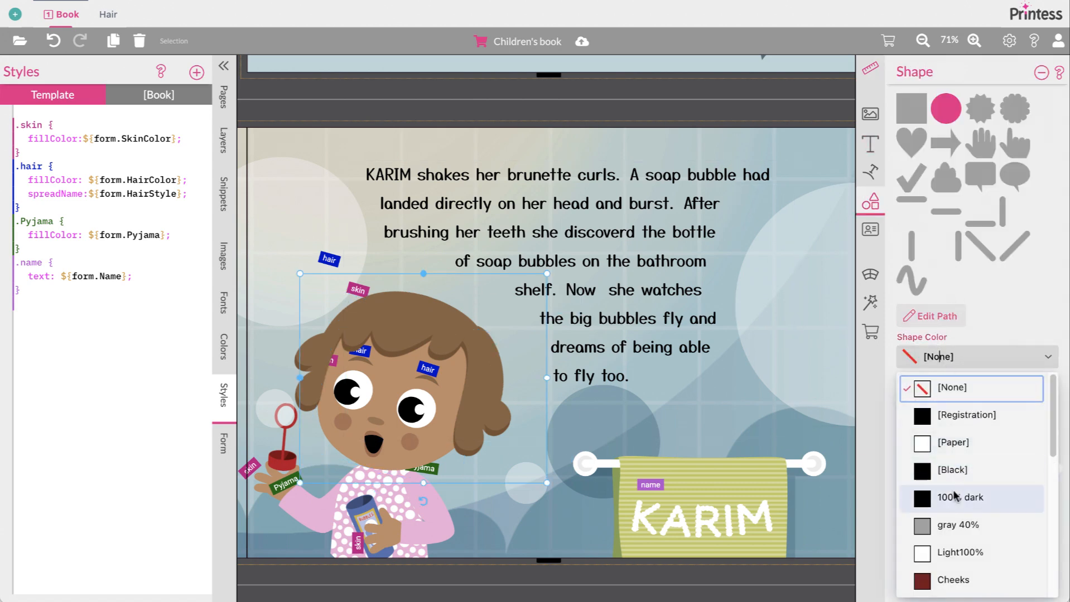
pyautogui.click(951, 525)
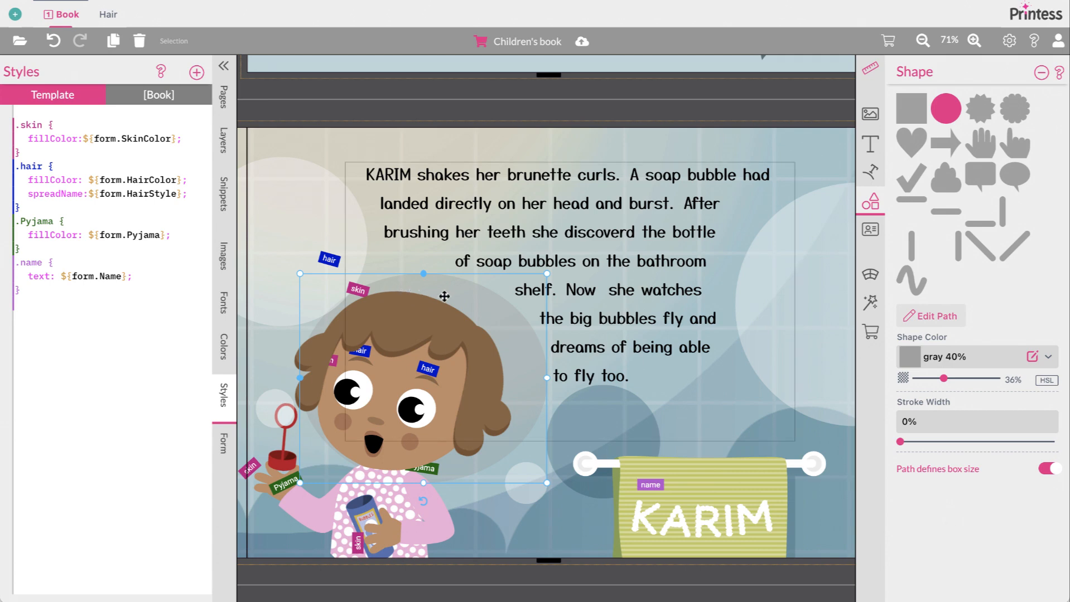
# - Move the Distance circle around the child's head slightly downward on the bathroom page
pyautogui.moveTo(442, 297)
pyautogui.mouseDown()
pyautogui.moveTo(381, 226)
pyautogui.moveTo(370, 179)
pyautogui.moveTo(437, 270)
pyautogui.moveTo(441, 303)
pyautogui.mouseUp()
pyautogui.click(516, 263)
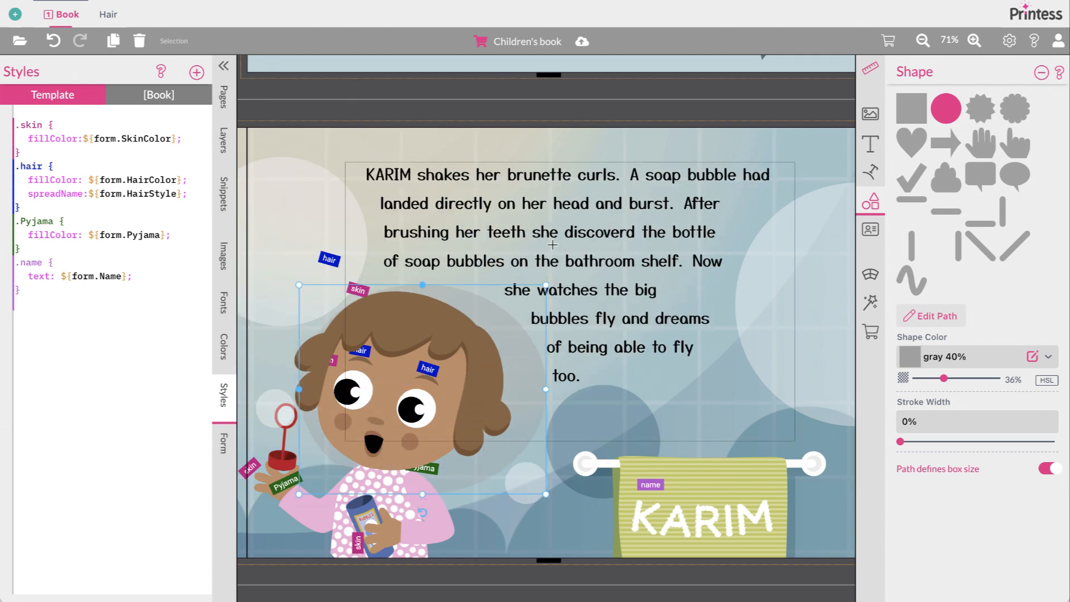
# - Open the bathroom page's story text for editing and highlight the ${info.Pyjama} placeholder to examine it beside the form fields
pyautogui.doubleClick(495, 265)
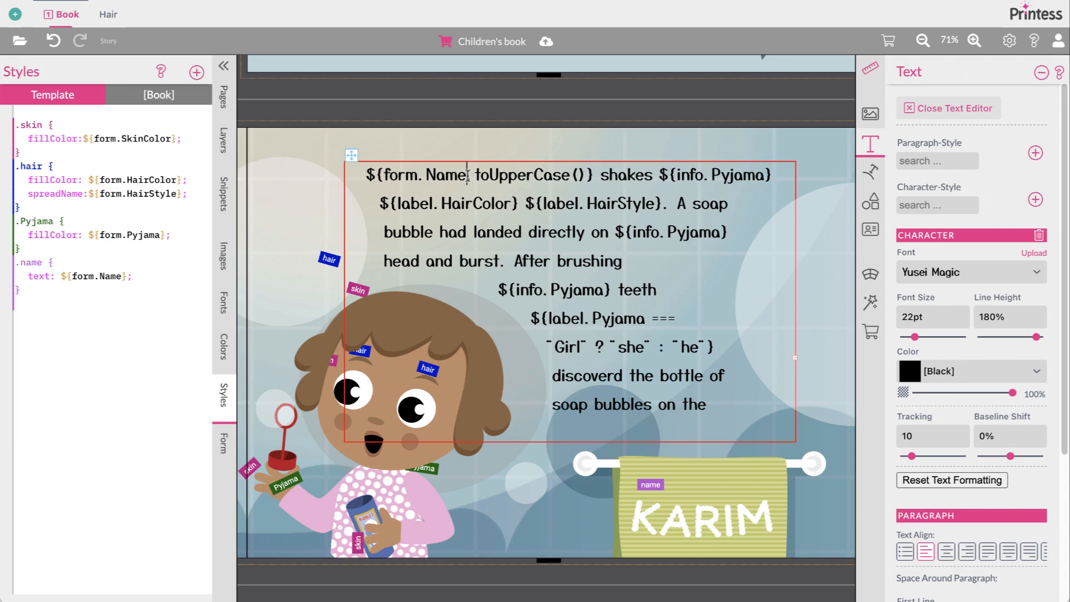
pyautogui.doubleClick(735, 177)
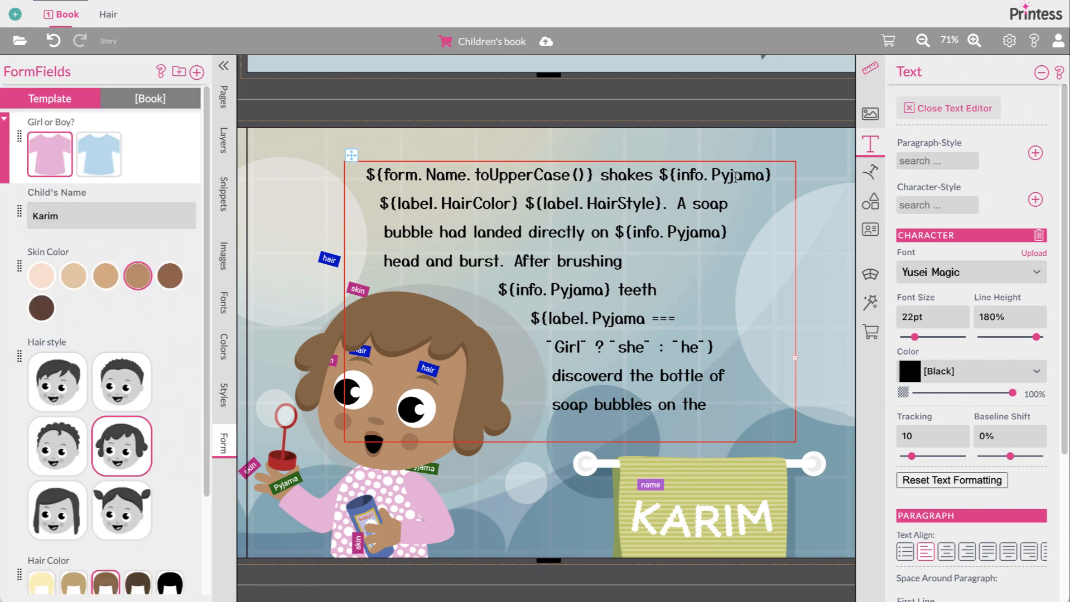
pyautogui.moveTo(654, 175); pyautogui.dragTo(772, 172)
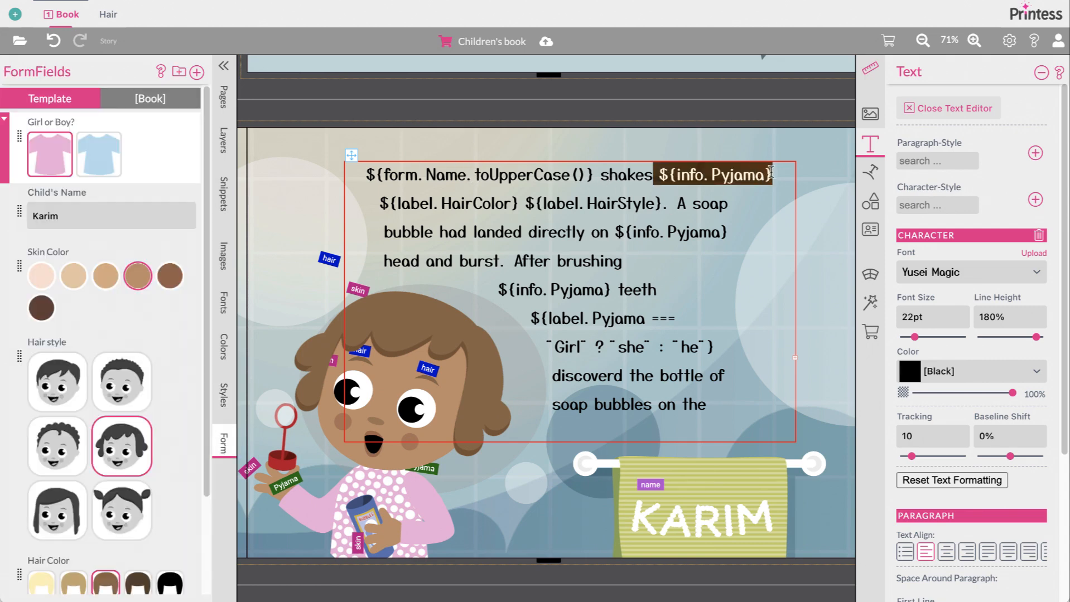
pyautogui.click(744, 178)
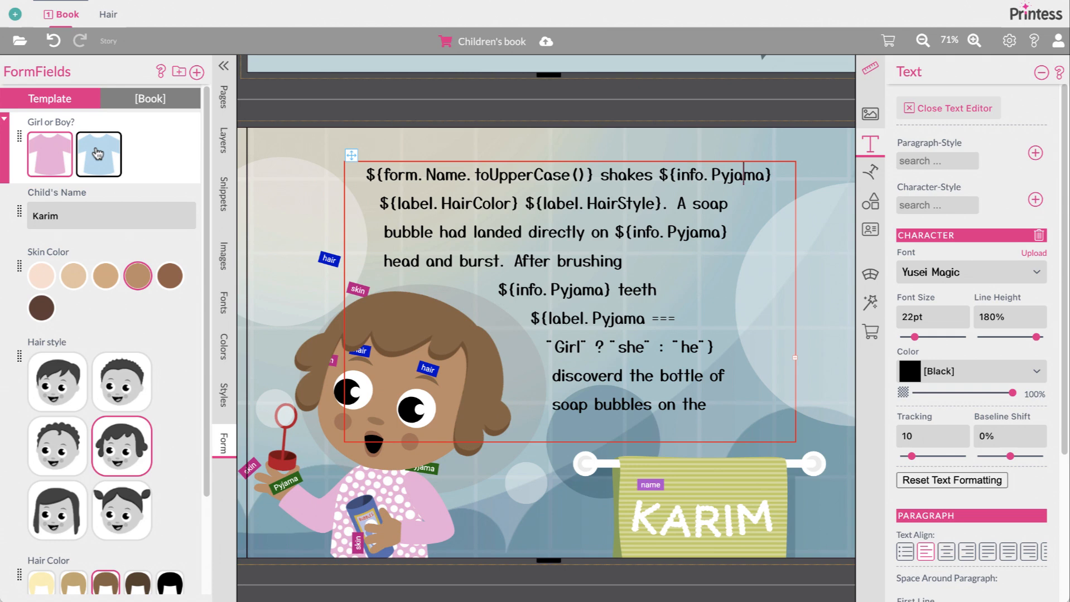
# - Leave the text editor and review the value, label and info entries in the Pyjama form field's settings
pyautogui.click(353, 155)
pyautogui.rightClick(9, 142)
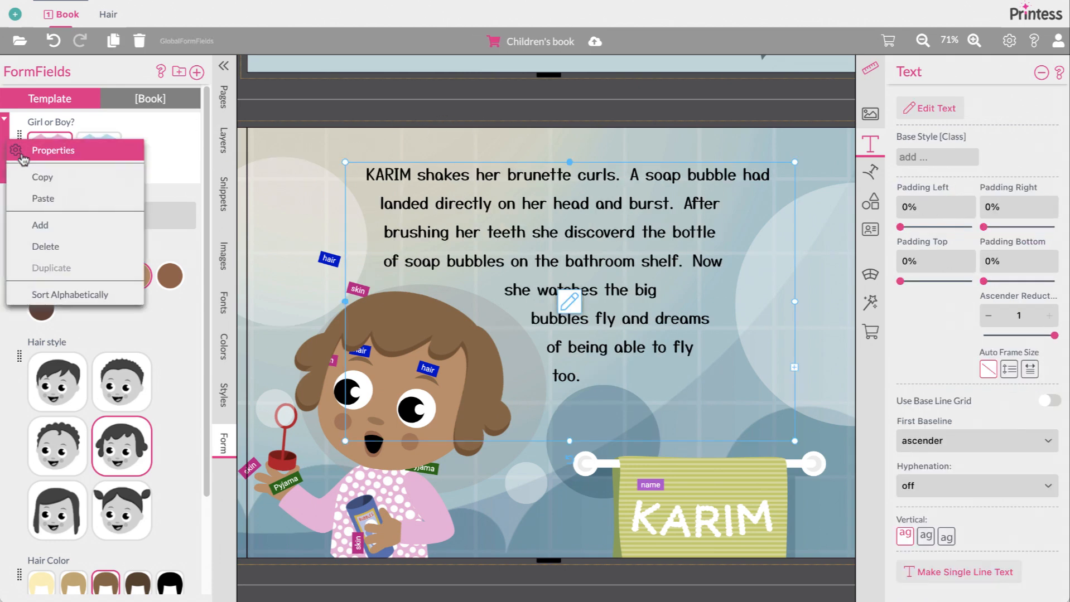
pyautogui.click(20, 157)
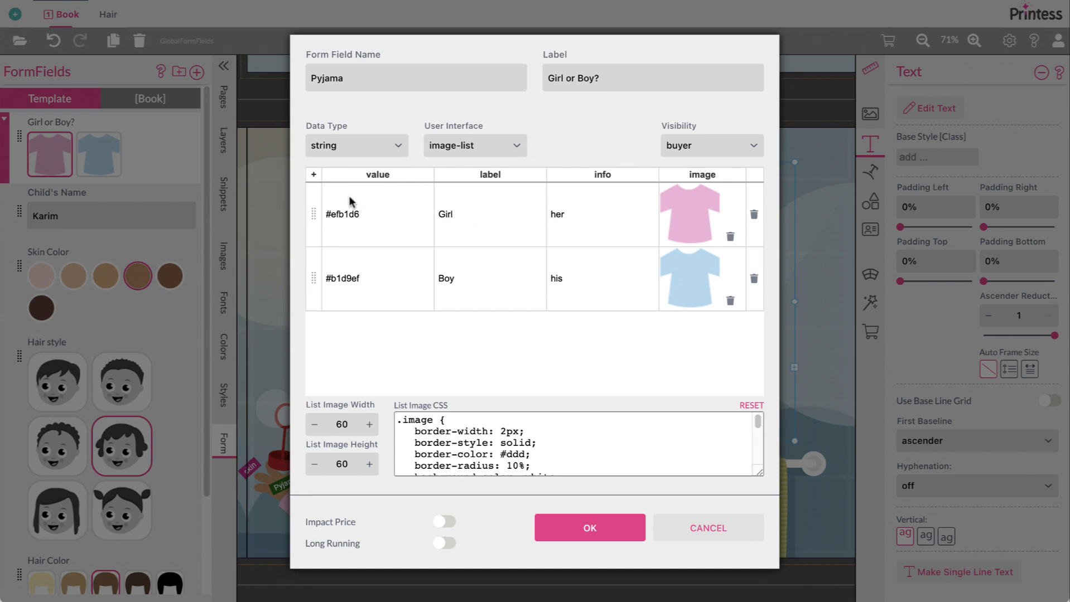
pyautogui.click(673, 524)
# - Reopen the story text to examine its label.HairColor and label.HairStyle placeholders, and leave the text editor
pyautogui.click(573, 296)
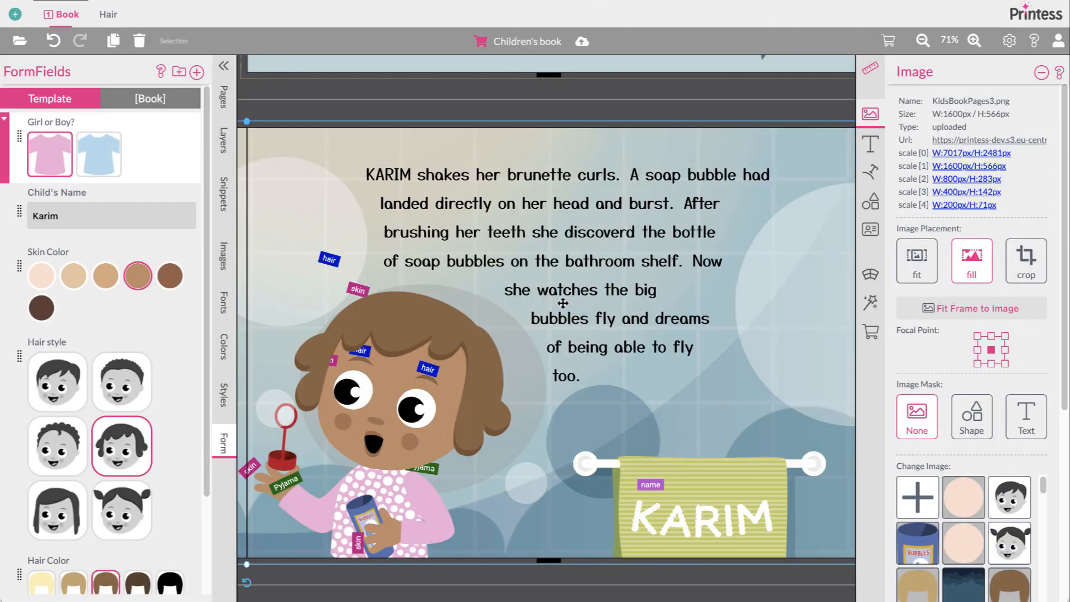
pyautogui.doubleClick(563, 303)
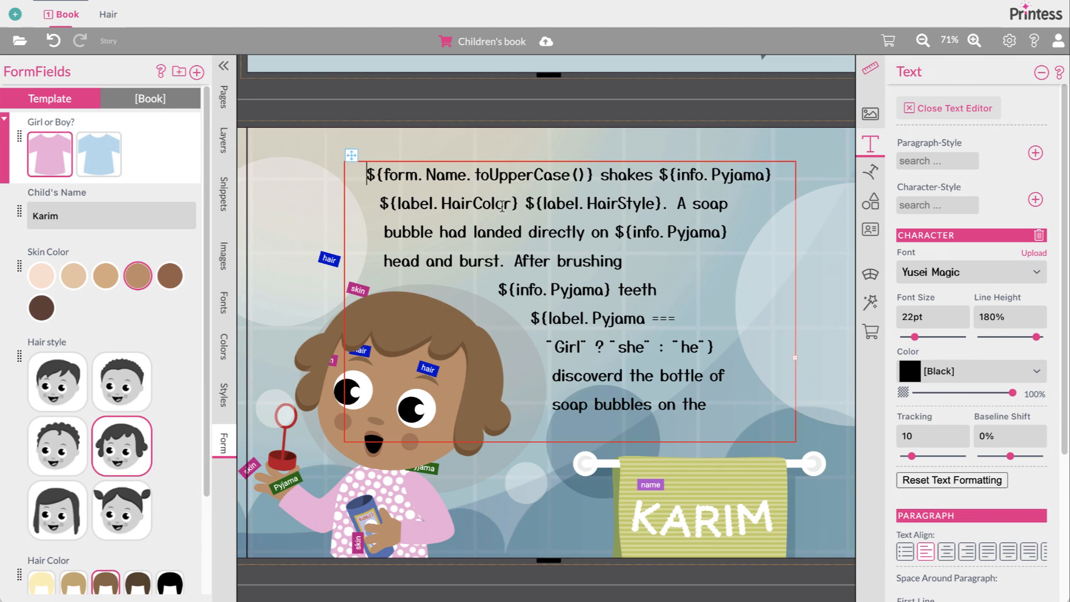
pyautogui.click(352, 156)
# - Review the label assigned to each hairstyle in the HairStyle form field's settings and close them
pyautogui.click(14, 382)
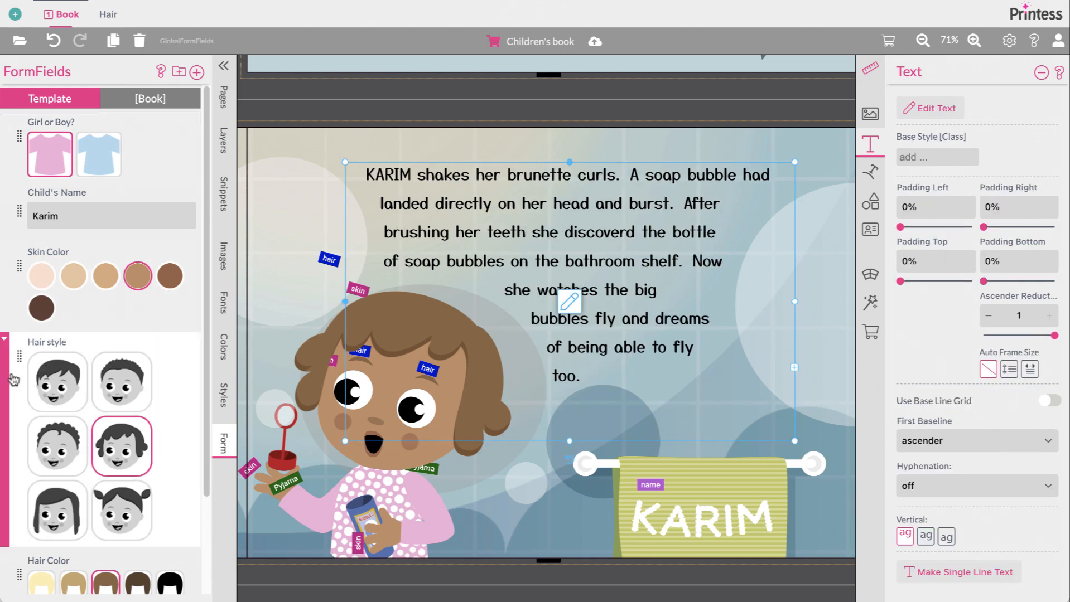
pyautogui.rightClick(14, 387)
pyautogui.click(31, 391)
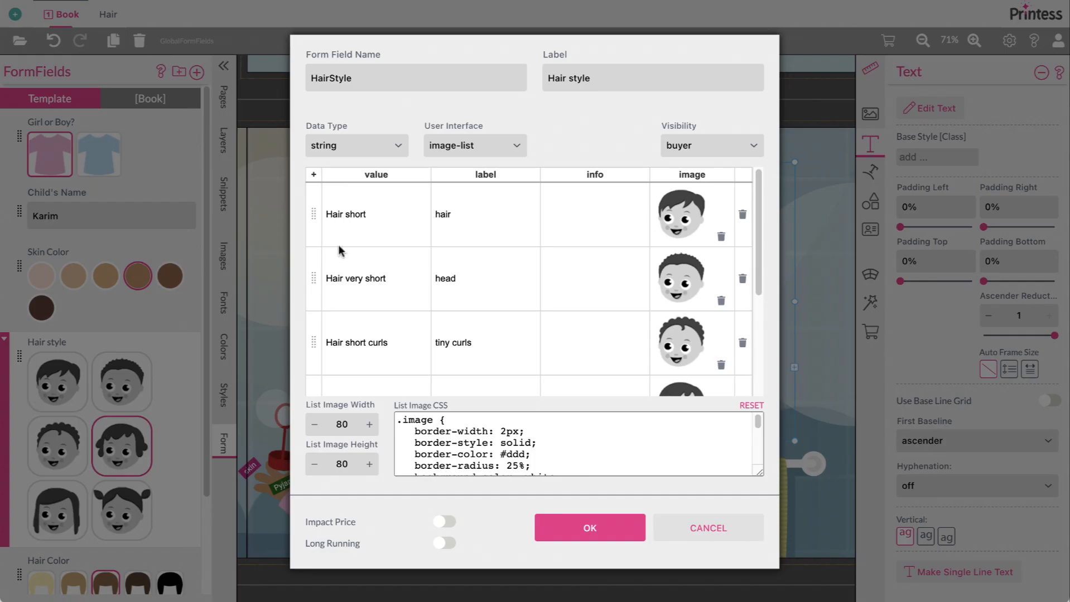
pyautogui.click(460, 211)
pyautogui.click(463, 277)
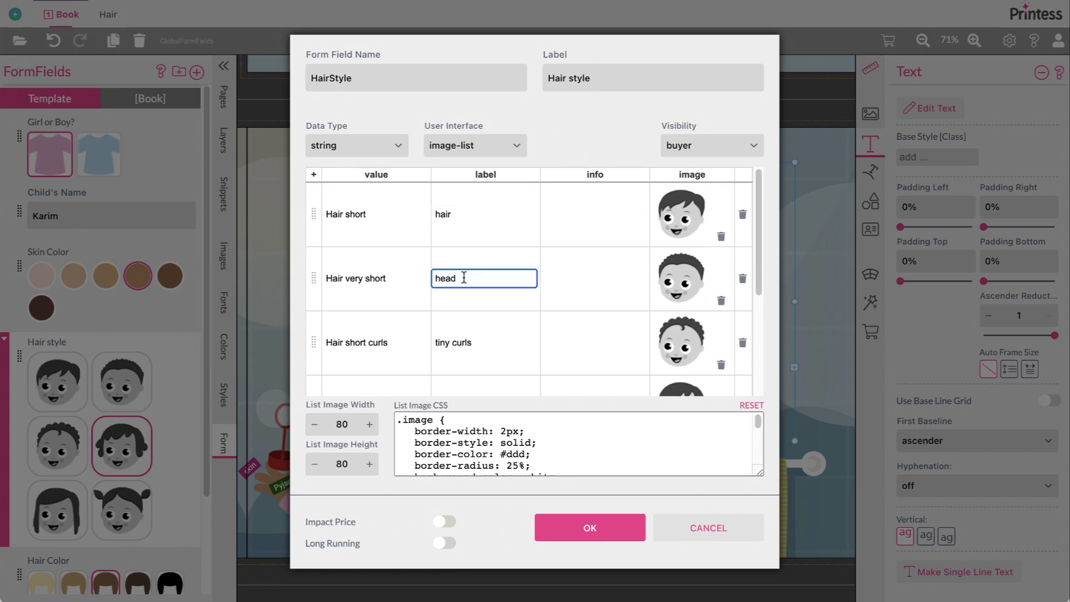
pyautogui.scroll(-3, 473, 320)
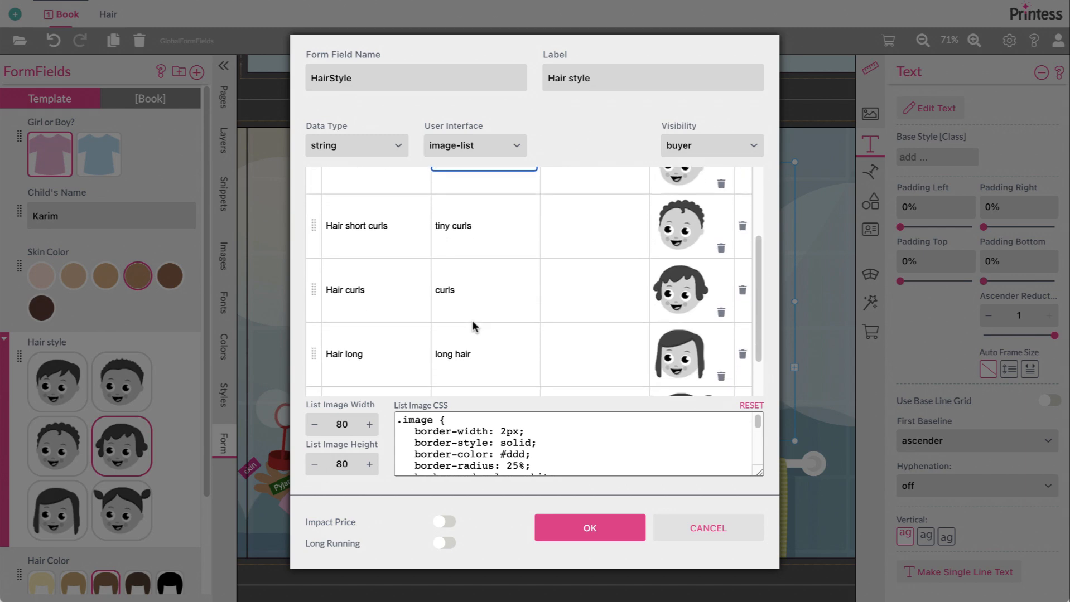
pyautogui.scroll(3, 465, 355)
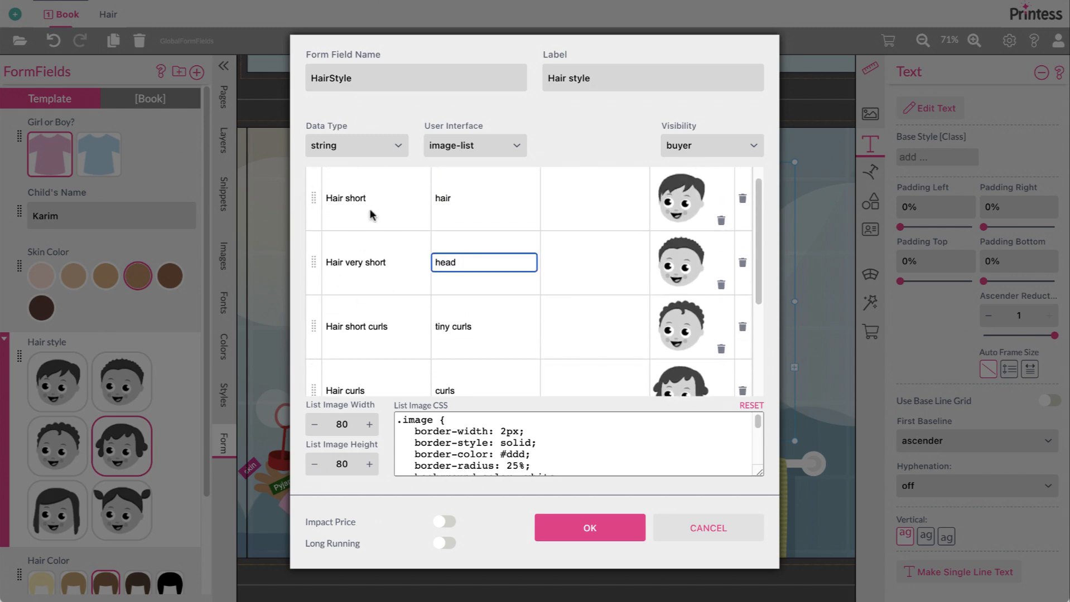
pyautogui.click(609, 516)
# - Check the story text's placeholders again and review the labels in the HairColor form field's settings without changes
pyautogui.click(571, 308)
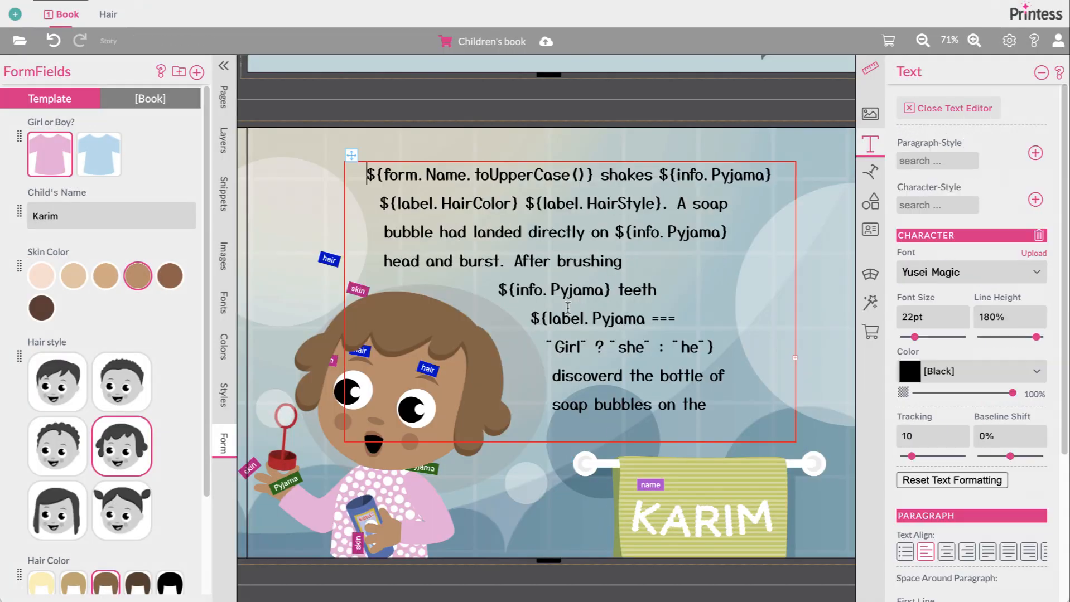
pyautogui.click(290, 213)
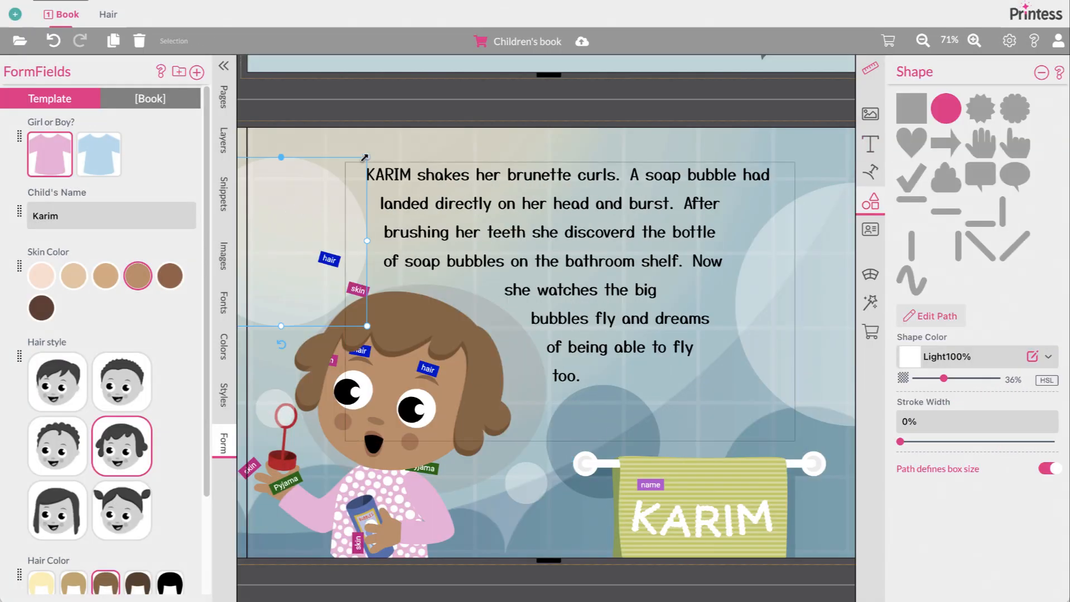
pyautogui.click(17, 573)
pyautogui.rightClick(17, 573)
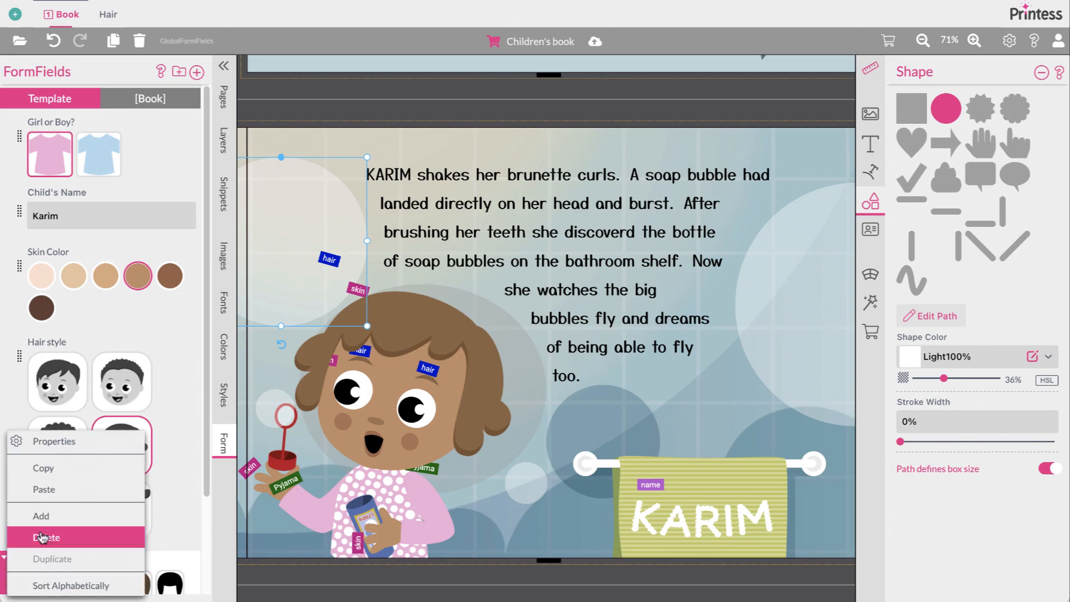
pyautogui.click(72, 449)
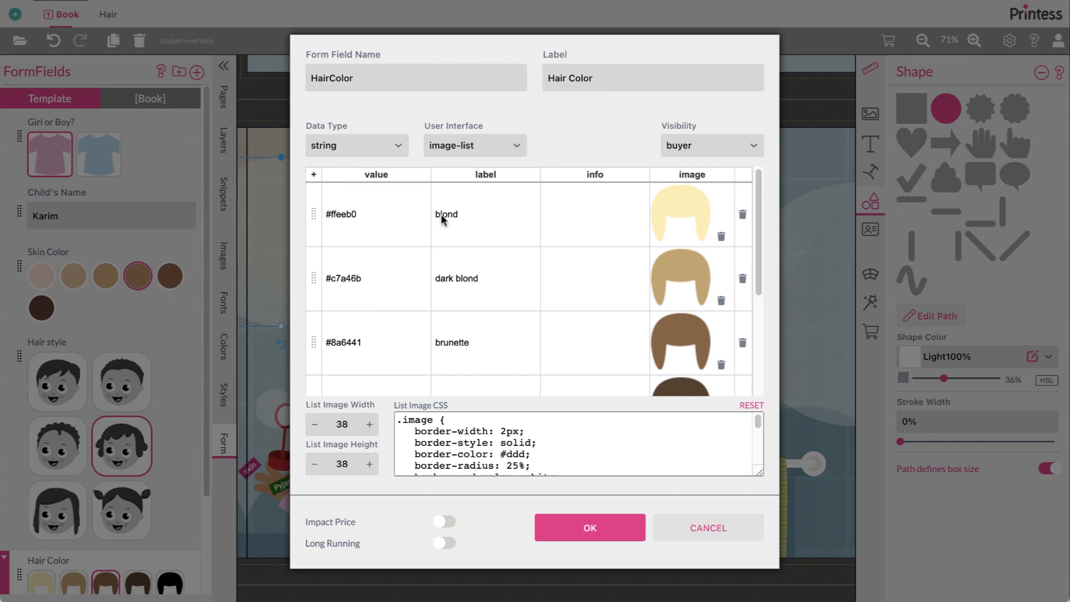
pyautogui.scroll(-3, 454, 279)
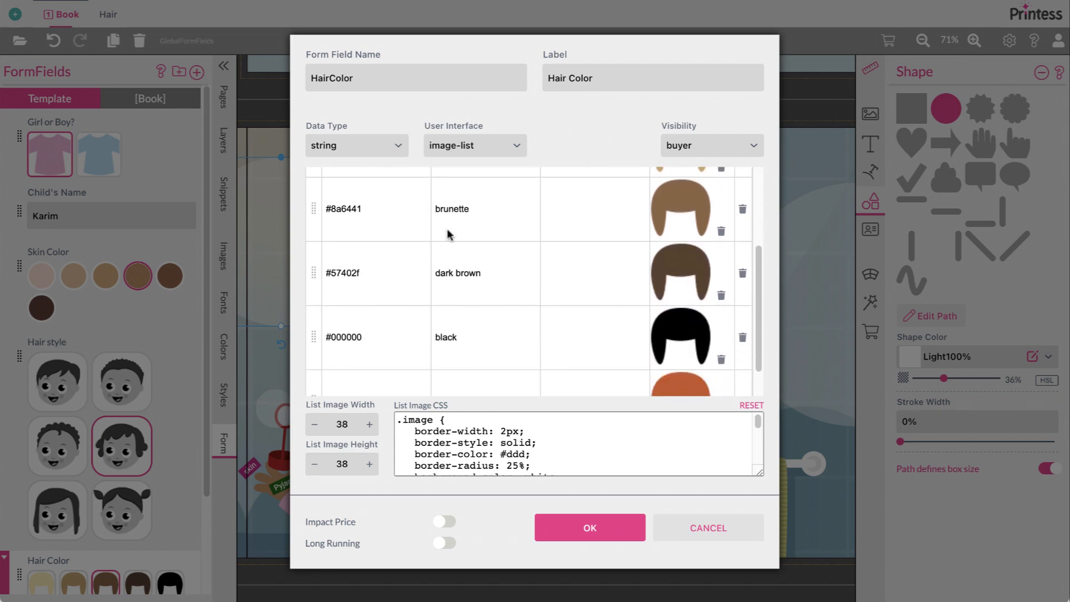
pyautogui.click(701, 529)
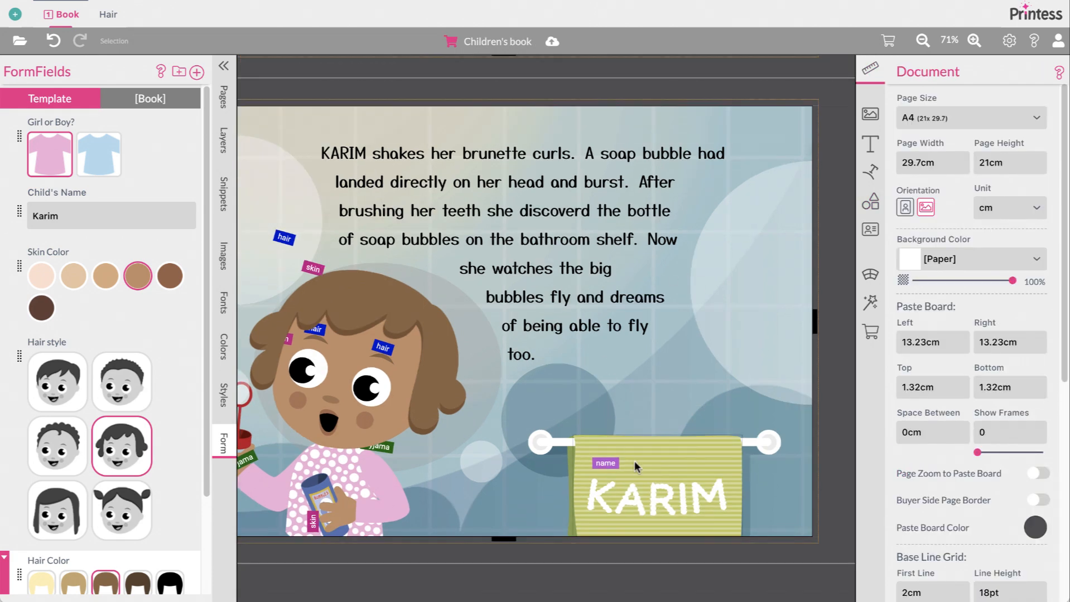
# - Set the Mug warp angle to 162 for the name text on the white toothbrush cup
pyautogui.click(647, 494)
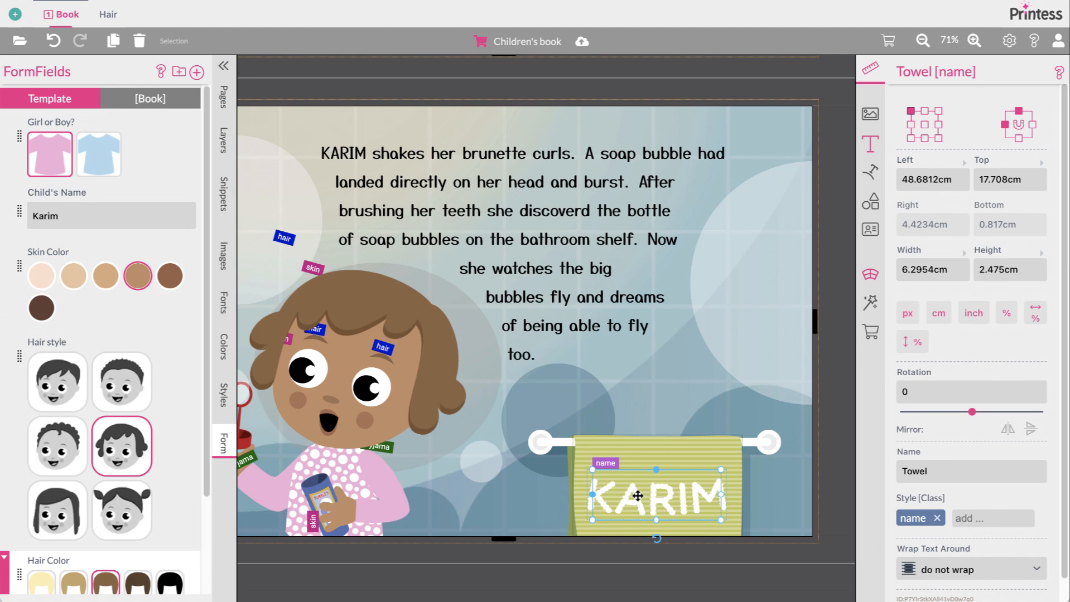
pyautogui.hscroll(-14, 637, 496)
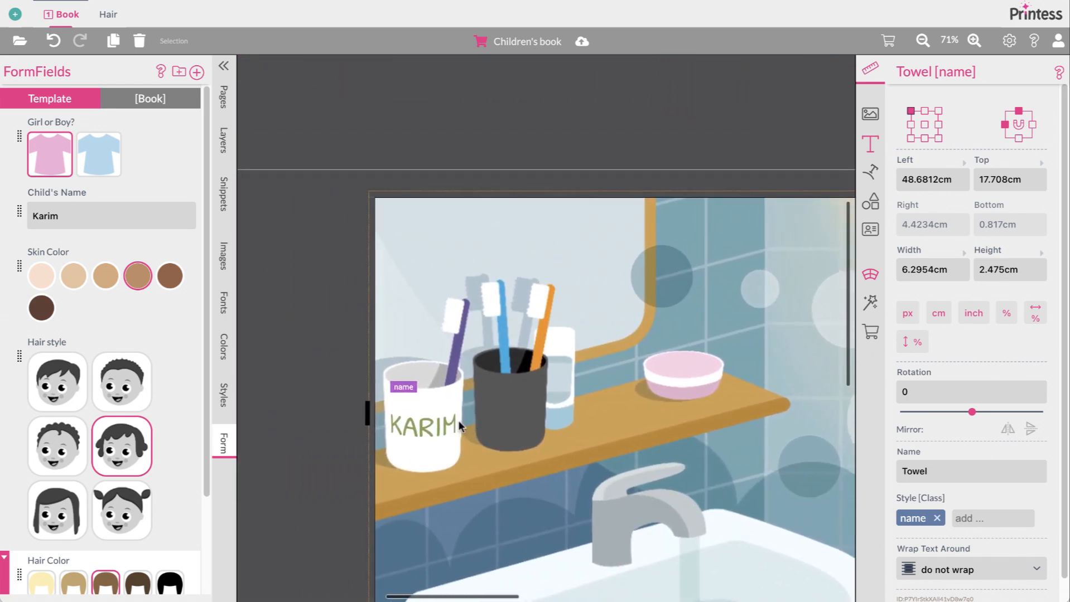
pyautogui.click(459, 426)
pyautogui.click(871, 275)
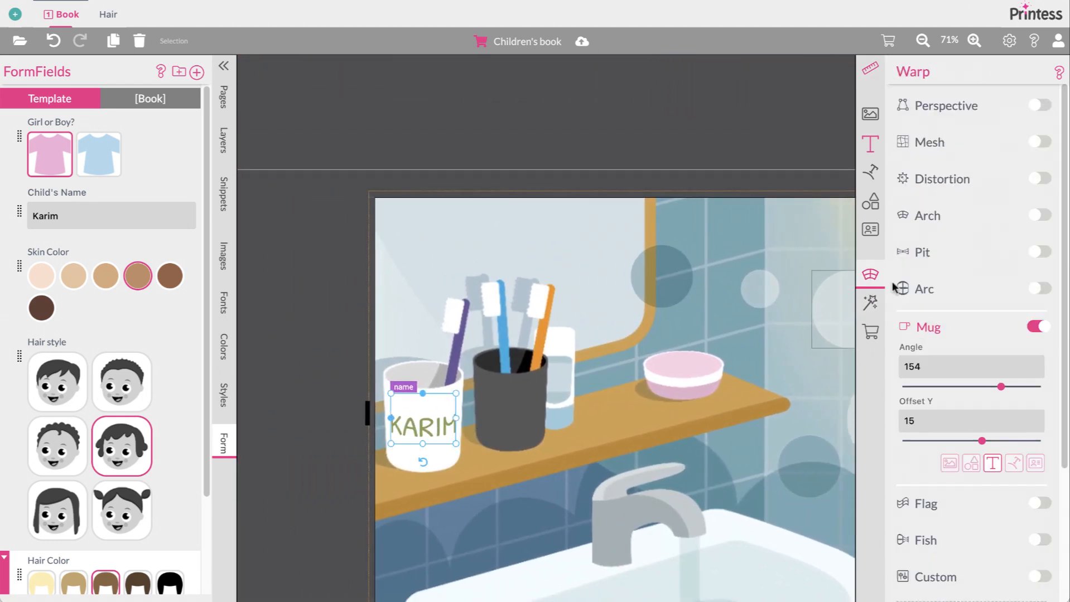
pyautogui.moveTo(1000, 387)
pyautogui.mouseDown()
pyautogui.moveTo(980, 393)
pyautogui.moveTo(1012, 390)
pyautogui.mouseUp()
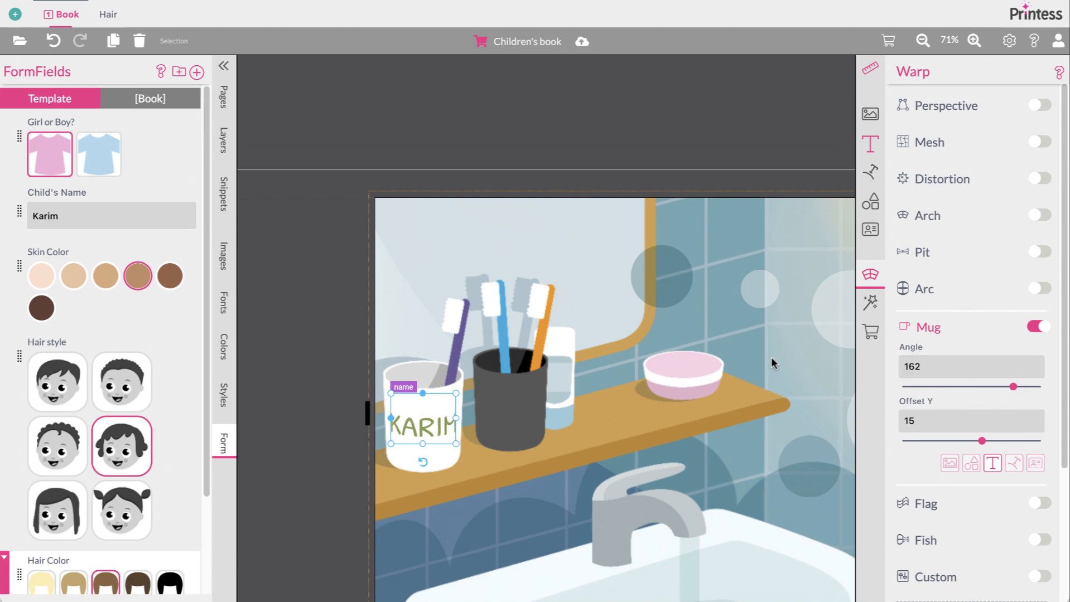
# - Delete the stray hair object covering the name in the book's cover title
pyautogui.scroll(5, 771, 357)
pyautogui.scroll(3, 771, 357)
pyautogui.hscroll(6, 770, 357)
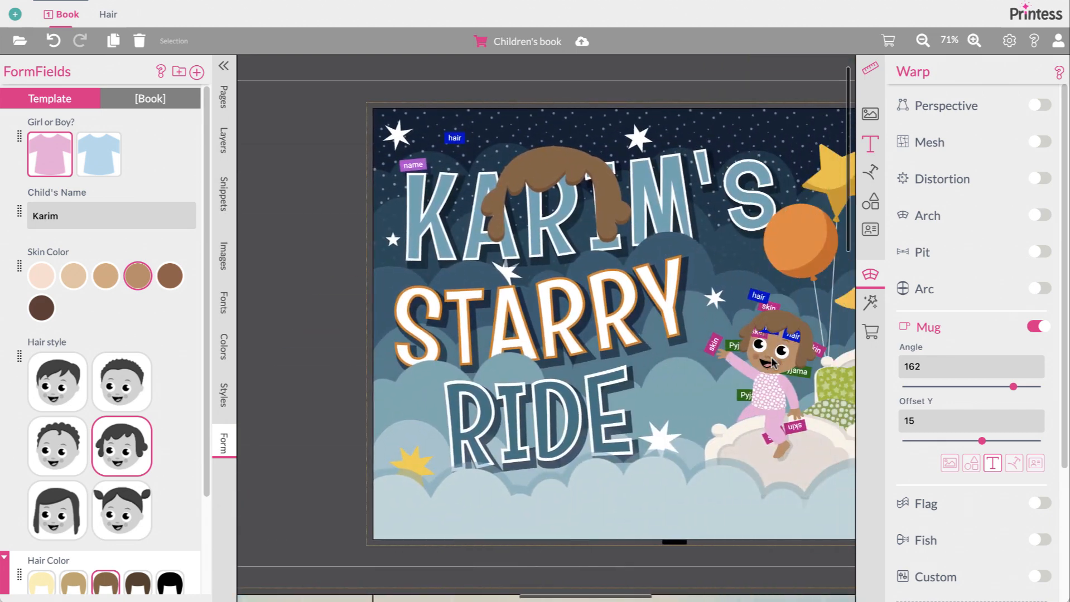
pyautogui.click(667, 175)
pyautogui.click(543, 188)
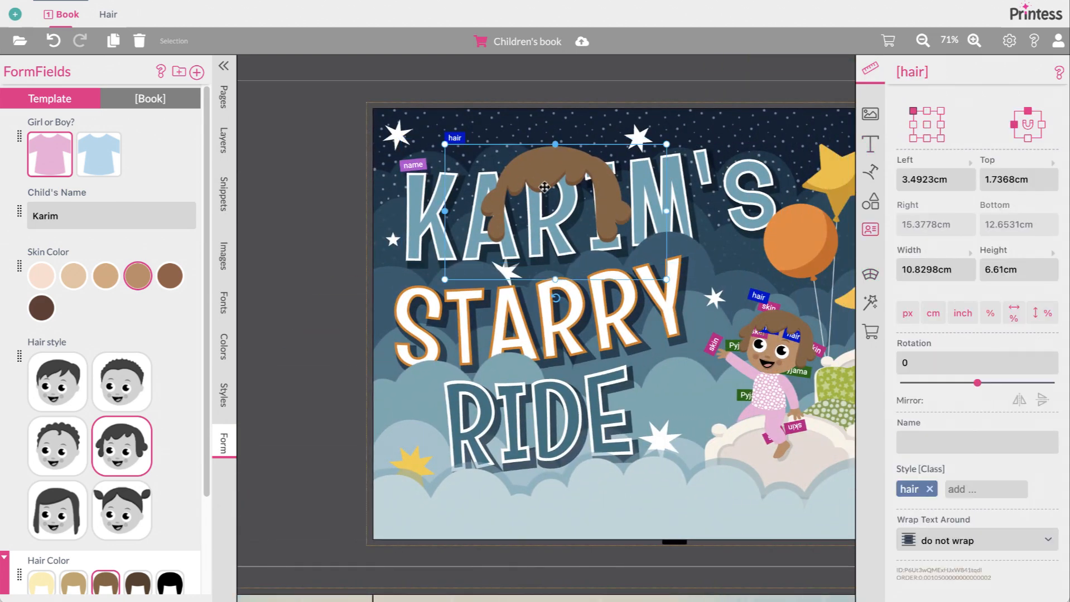
pyautogui.click(544, 188)
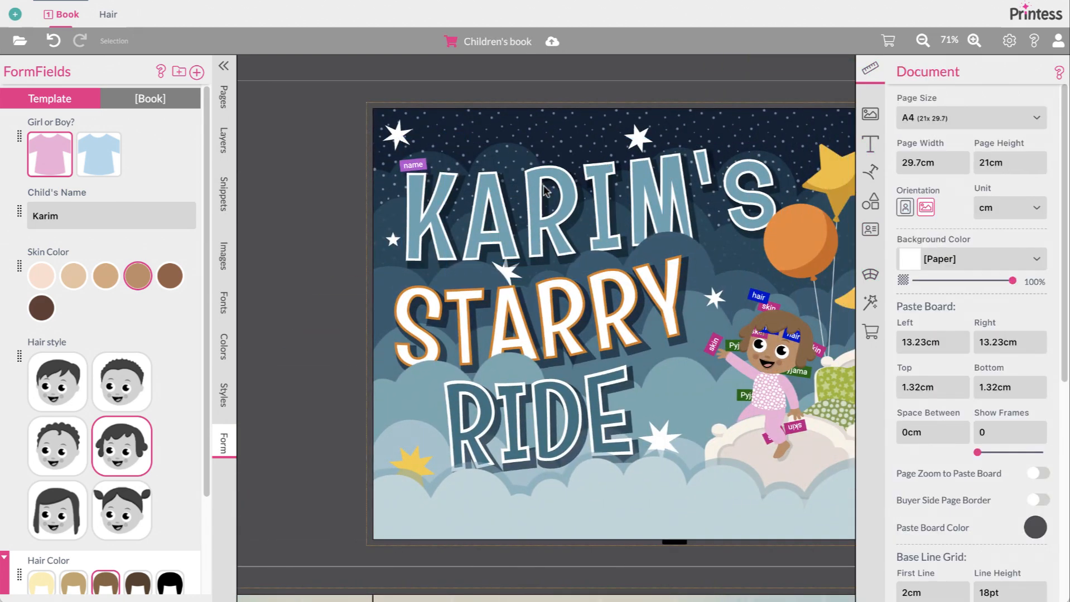
# - Examine the text settings of the name in the cover title and of the name on the towel
pyautogui.click(544, 235)
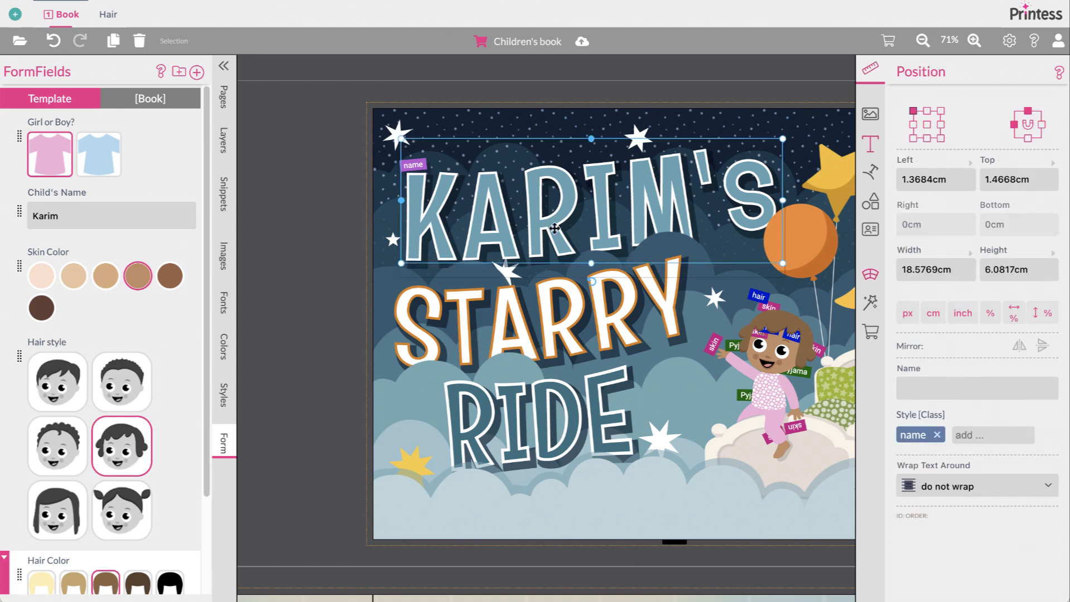
pyautogui.click(873, 145)
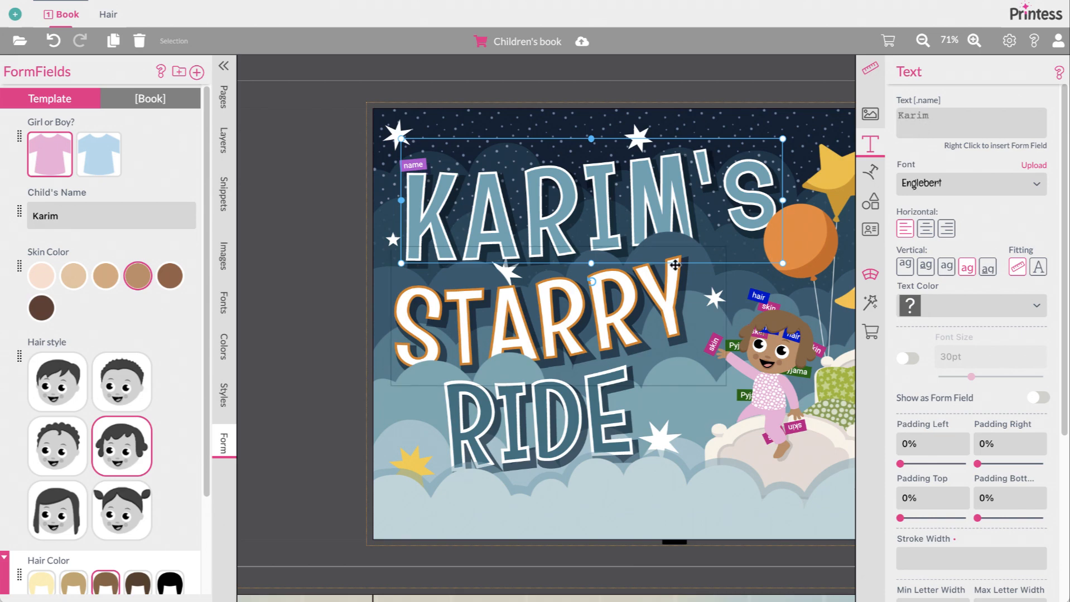
pyautogui.scroll(-8, 674, 263)
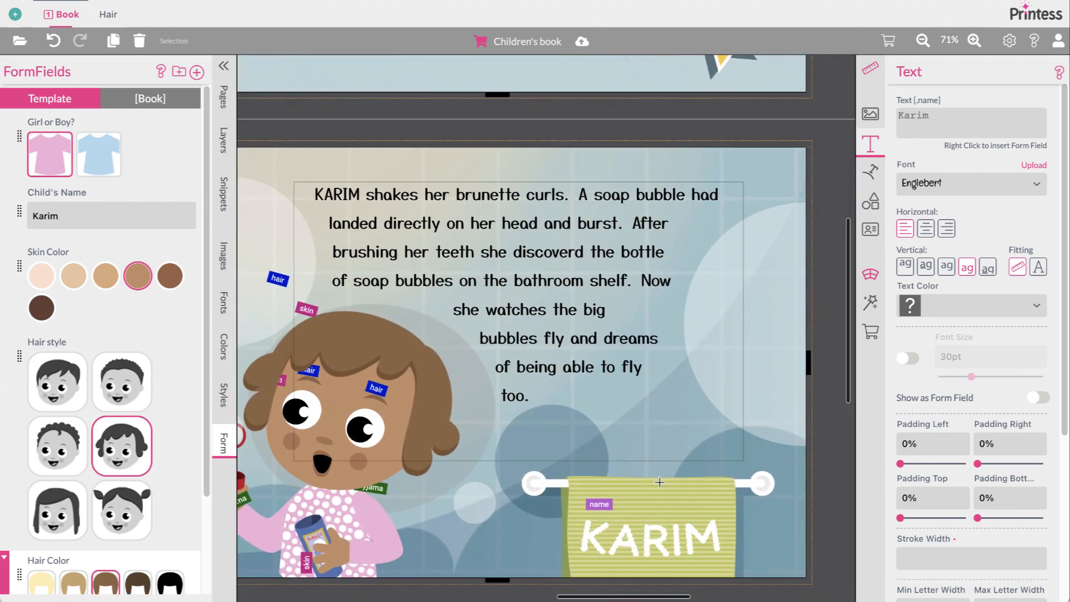
pyautogui.click(650, 535)
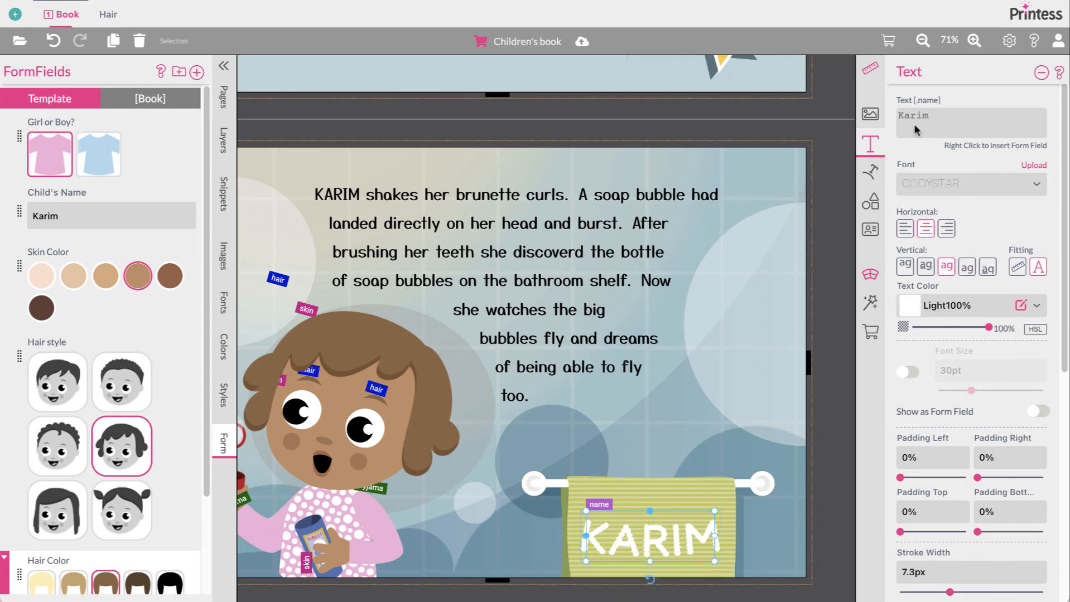
pyautogui.scroll(-2, 146, 410)
pyautogui.scroll(2, 145, 409)
# - Review the field name and label in the Child's Name form field's settings and cancel without changes
pyautogui.click(19, 210)
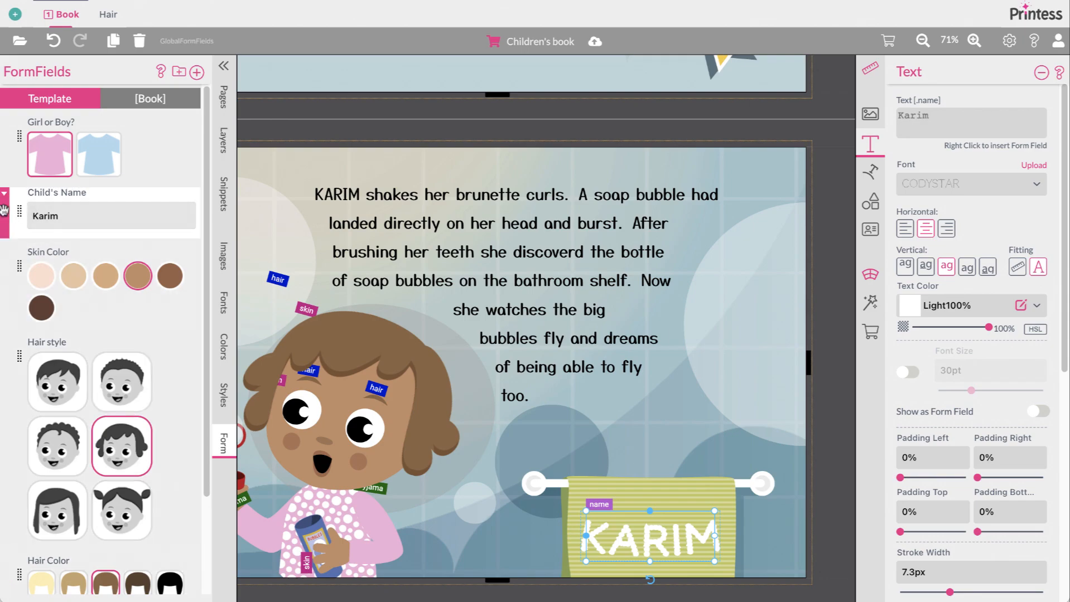
pyautogui.rightClick(18, 211)
pyautogui.click(44, 215)
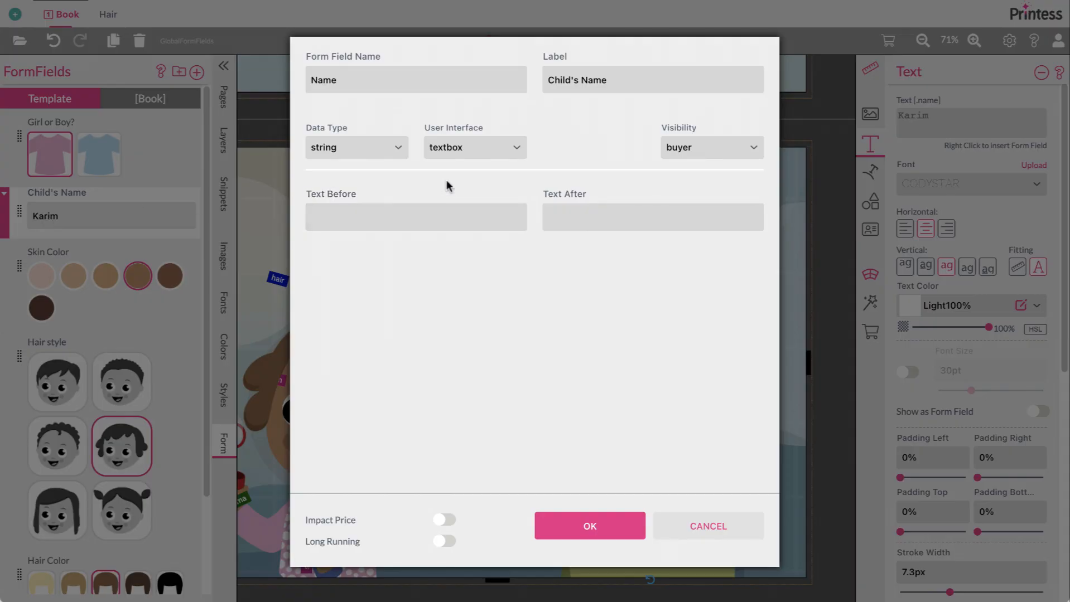
pyautogui.click(384, 82)
pyautogui.click(569, 88)
pyautogui.click(722, 527)
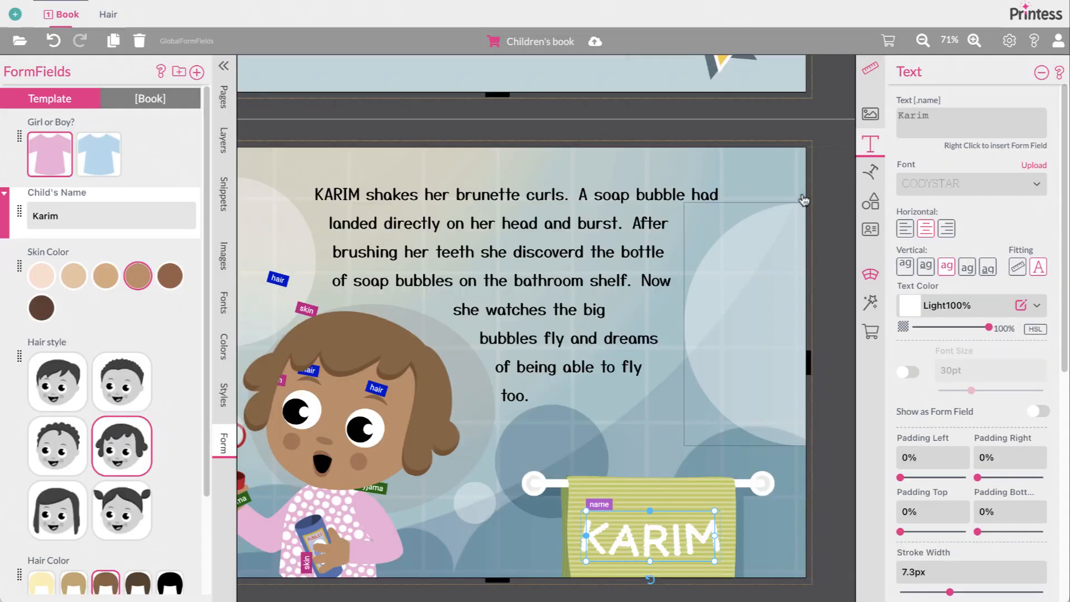
# - Open the buyer view of the book and append "dd" to the child's name
pyautogui.click(888, 40)
pyautogui.write('dd')
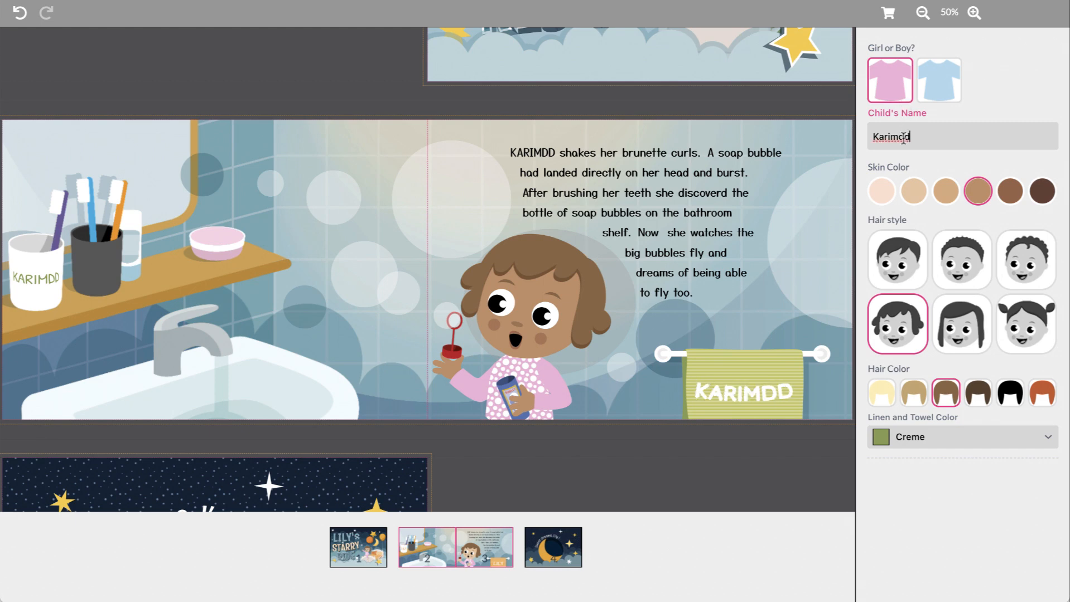
# - Remove the appended "dd" from the child's name and leave the buyer view for the book's template editor
pyautogui.press('BackSpace')
pyautogui.press('BackSpace')
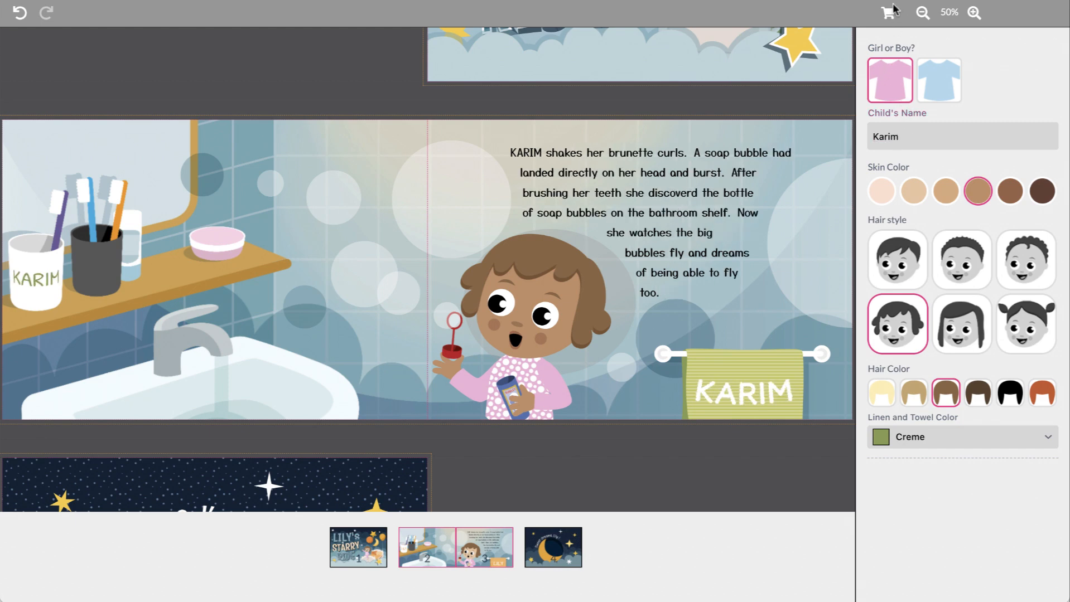
pyautogui.click(888, 13)
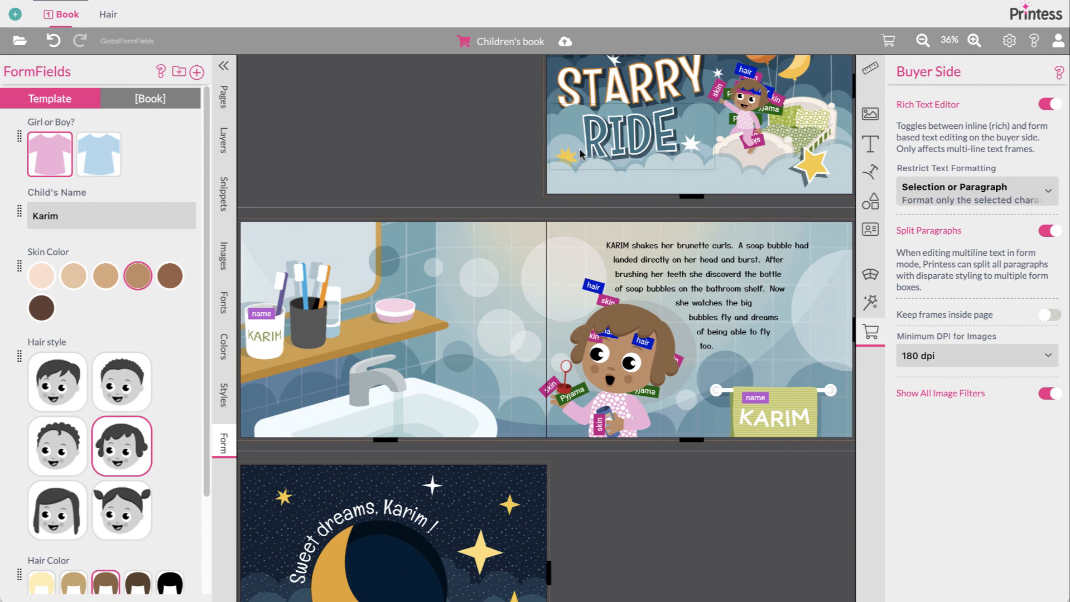
# - Open the template's style definitions and delete the text declaration inside the .name style
pyautogui.click(225, 407)
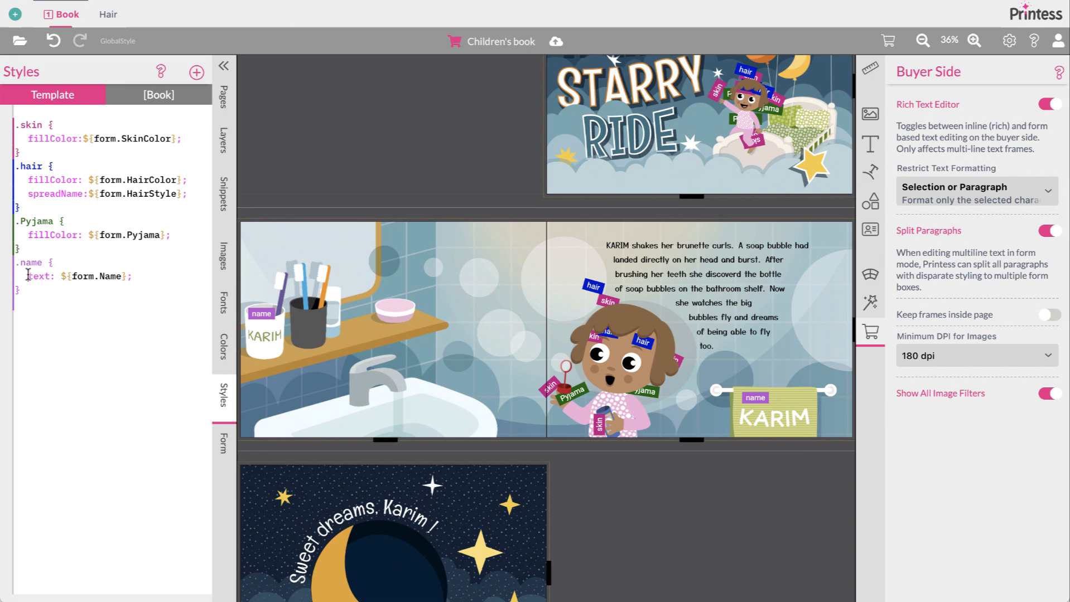
pyautogui.moveTo(28, 276); pyautogui.dragTo(138, 273)
pyautogui.press('BackSpace')
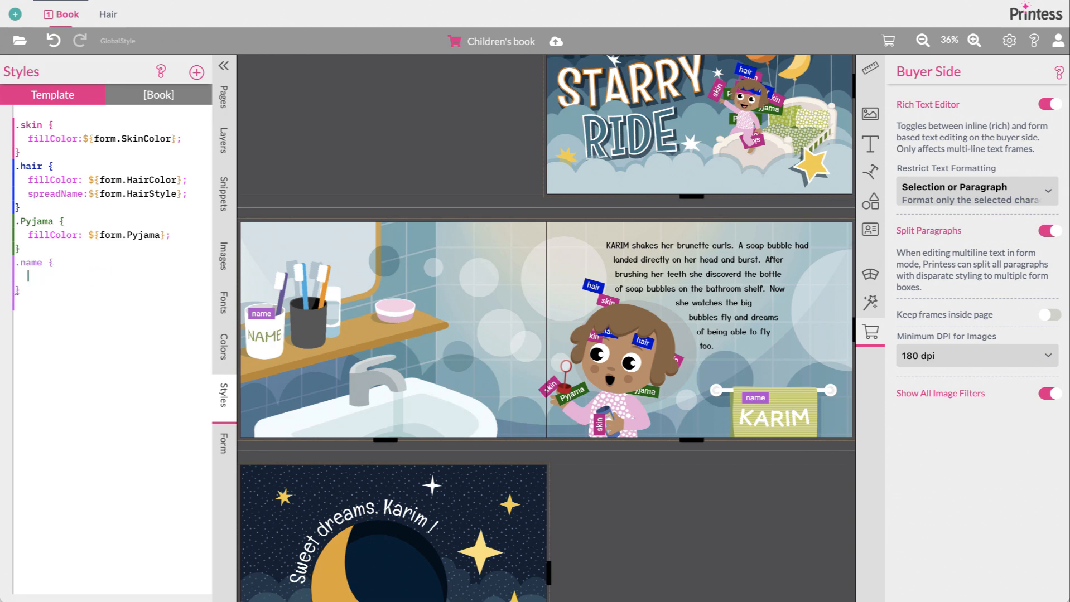
# - Enter the declaration "text: ${form.Name};" in the .name style, using the suggested form field variable
pyautogui.write('text')
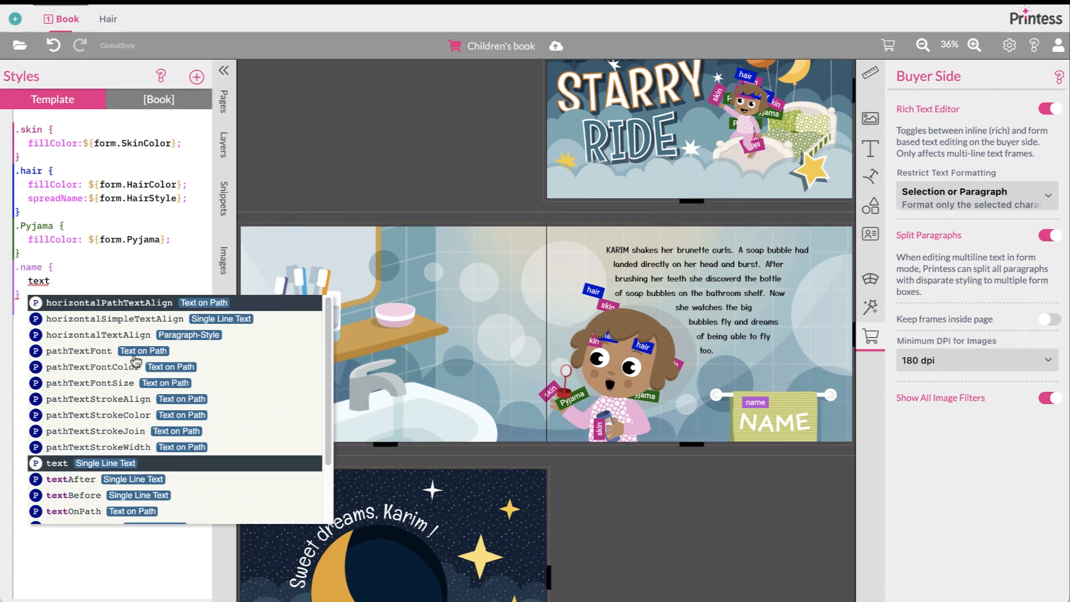
pyautogui.scroll(-3, 136, 361)
pyautogui.press('BackSpace')
pyautogui.press('BackSpace')
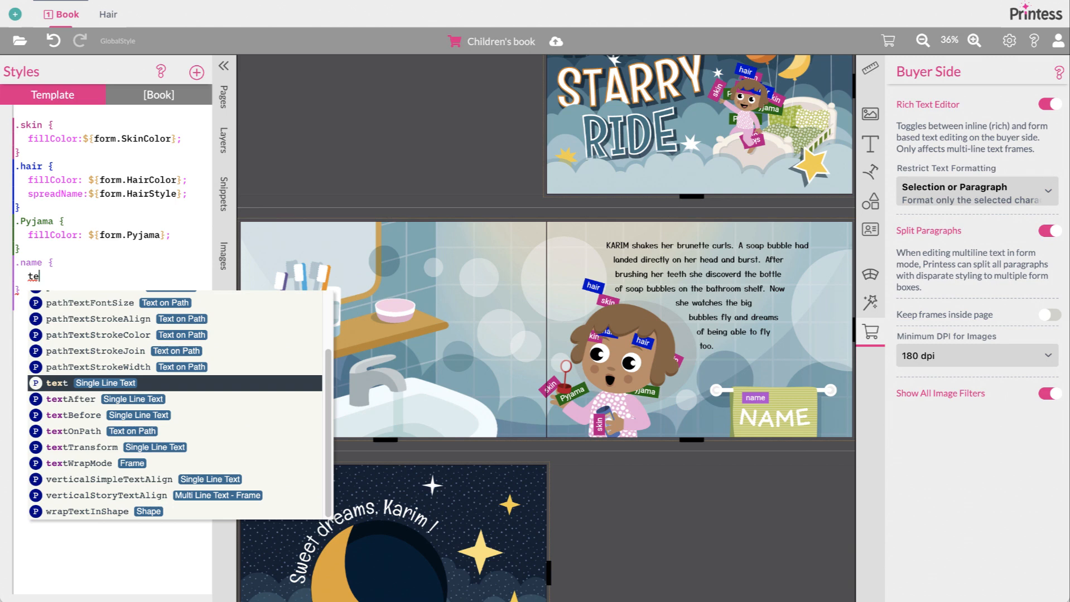
pyautogui.write('xt:')
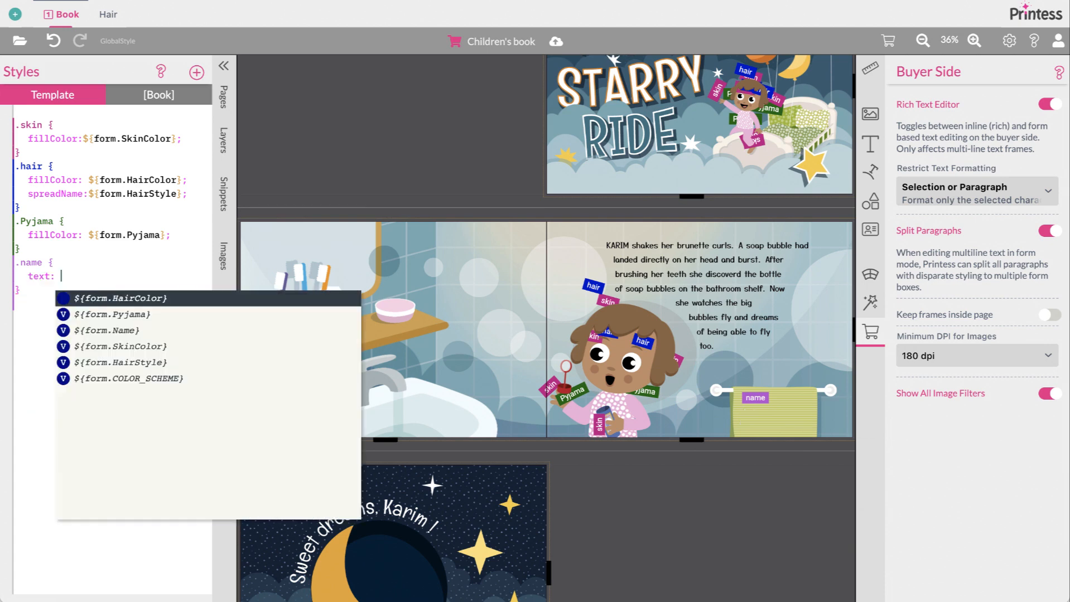
pyautogui.press('Down')
pyautogui.press('Down')
pyautogui.press('Return')
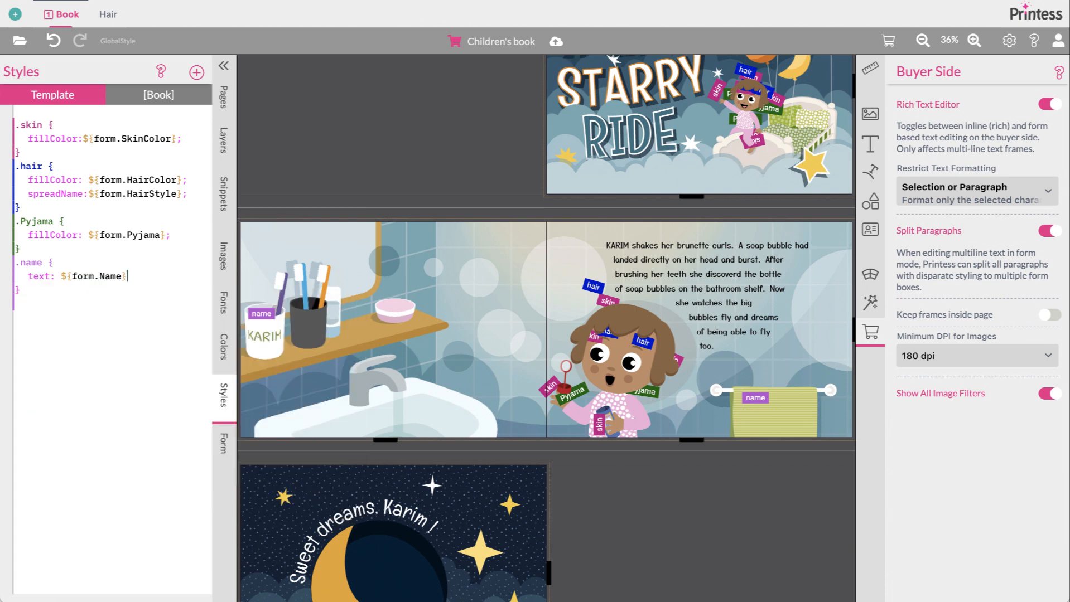
pyautogui.write(';')
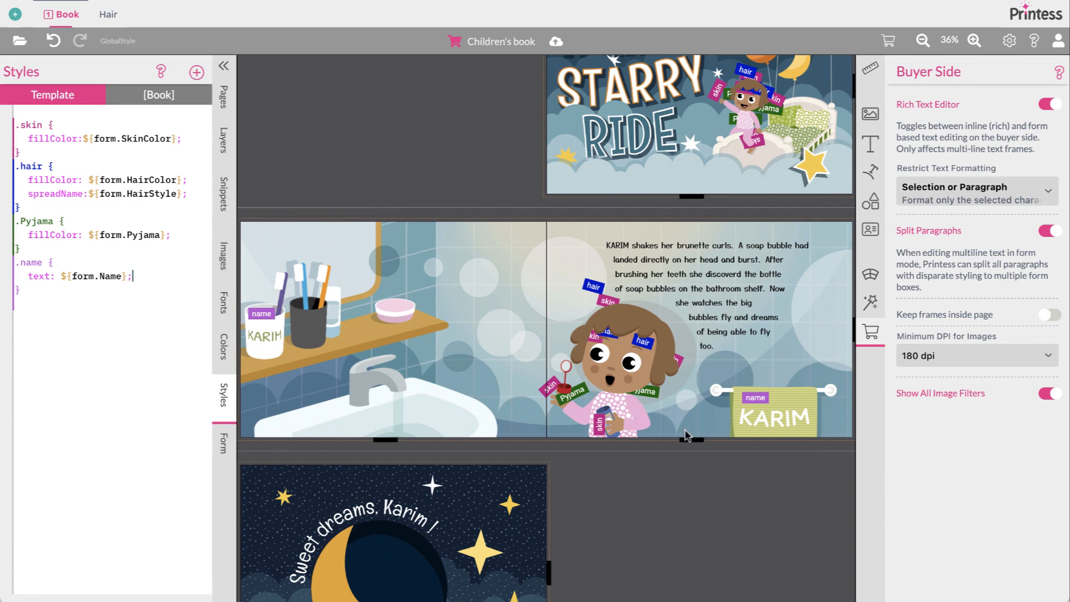
pyautogui.scroll(3, 732, 299)
pyautogui.scroll(-3, 733, 295)
pyautogui.hscroll(4, 554, 289)
pyautogui.scroll(2, 554, 289)
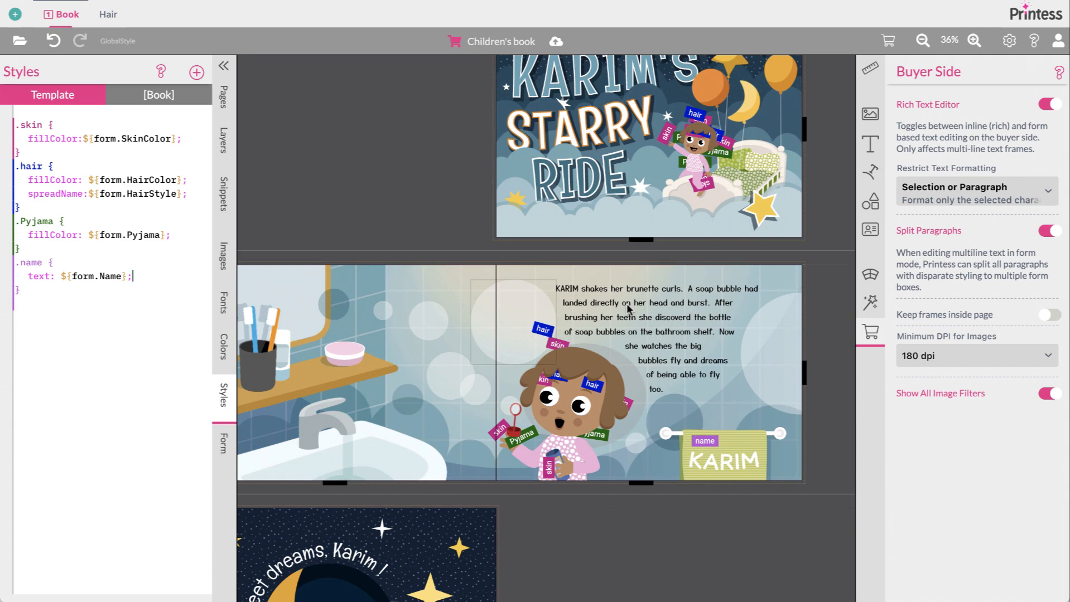